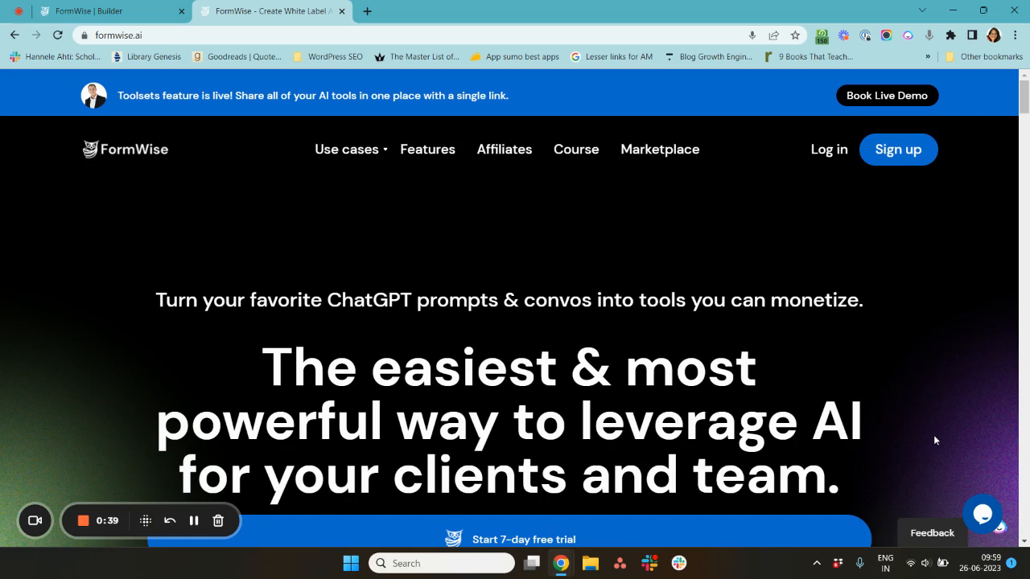
- Switch to the FormWise builder tab and return to the forms dashboard
{"action": "scroll", "coordinate": [935, 440], "scroll_direction": "down", "scroll_amount": 2}
{"action": "scroll", "coordinate": [935, 440], "scroll_direction": "down", "scroll_amount": 6}
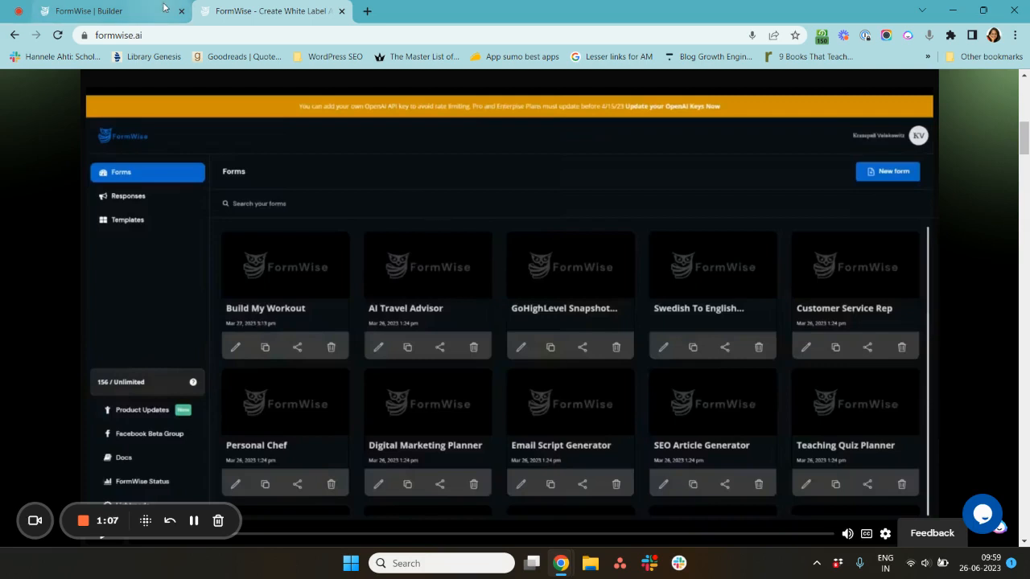
{"action": "mouse_move", "coordinate": [164, 8]}
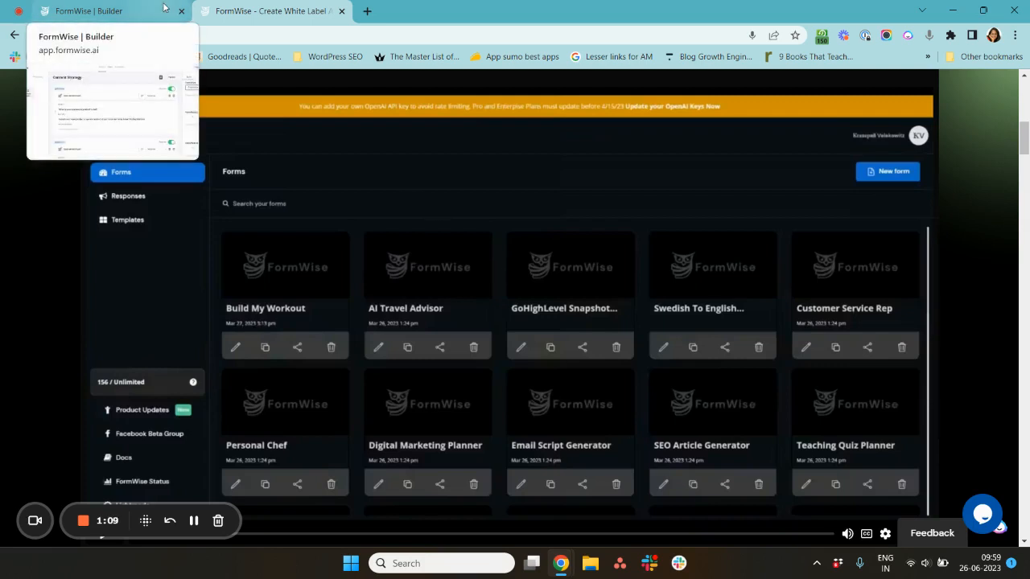
{"action": "left_click", "coordinate": [164, 8]}
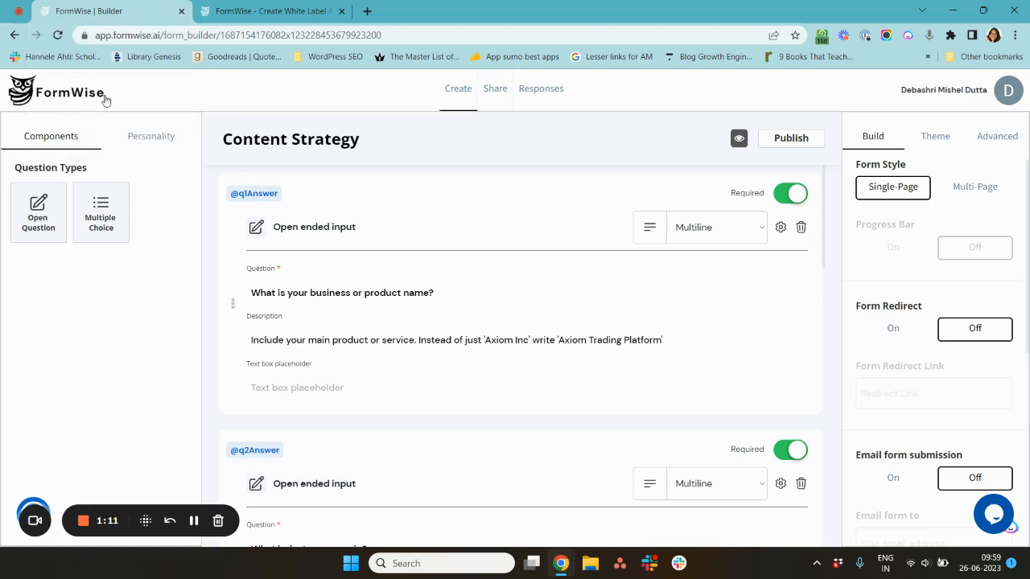
{"action": "left_click", "coordinate": [70, 102]}
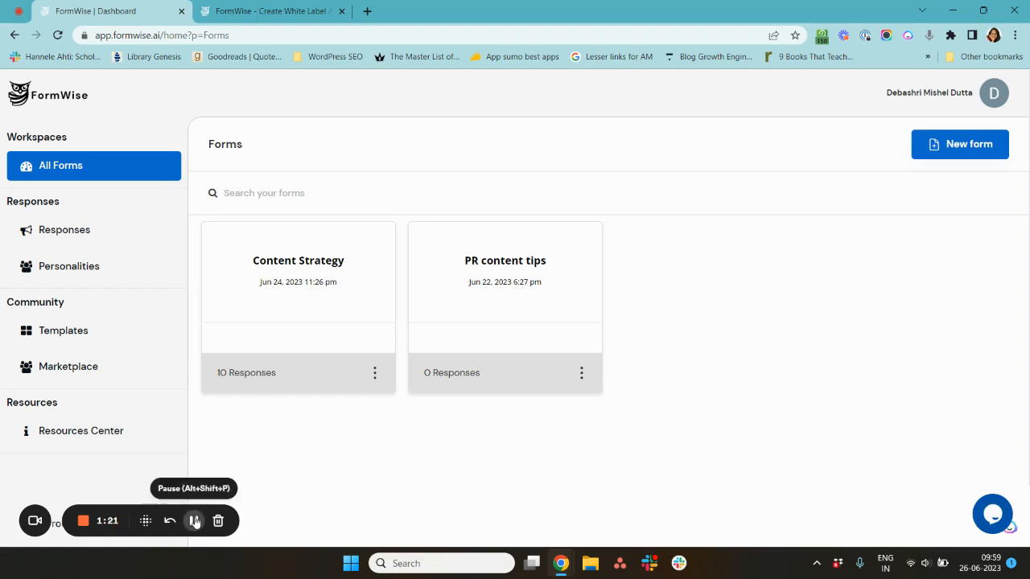
- Open the Content Strategy form and launch its preview
{"action": "left_click", "coordinate": [341, 296]}
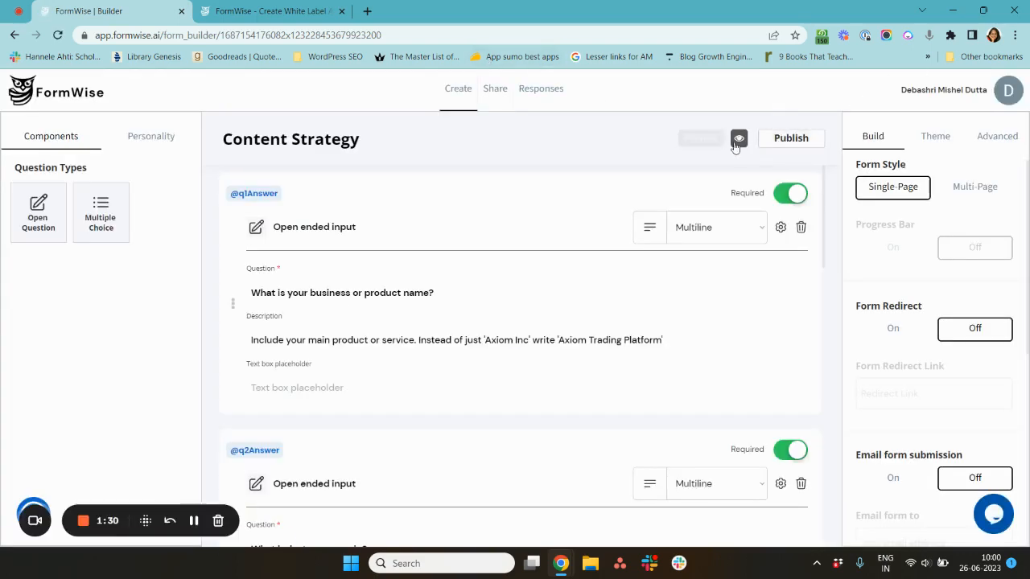
{"action": "left_click", "coordinate": [737, 140]}
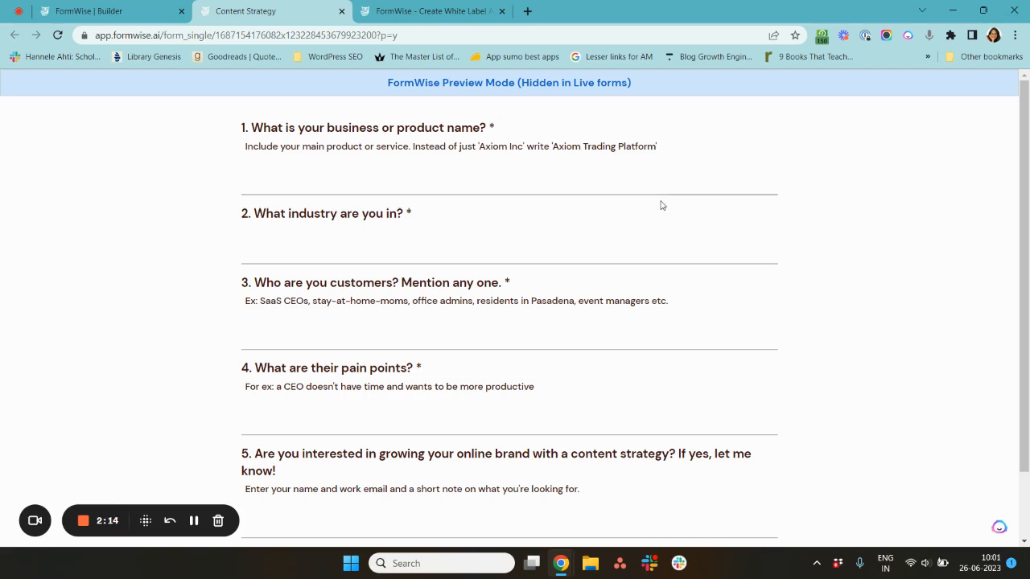
- Answer the business name question with Joe's Chain of Refridgerator
{"action": "left_click", "coordinate": [563, 183]}
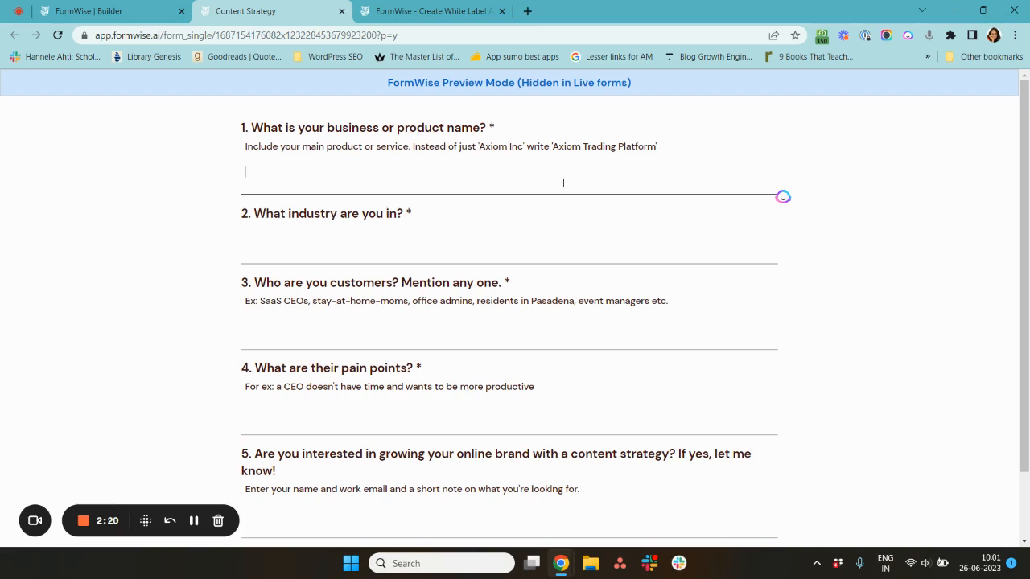
{"action": "type", "text": "Joe's Chain of Refridgerators"}
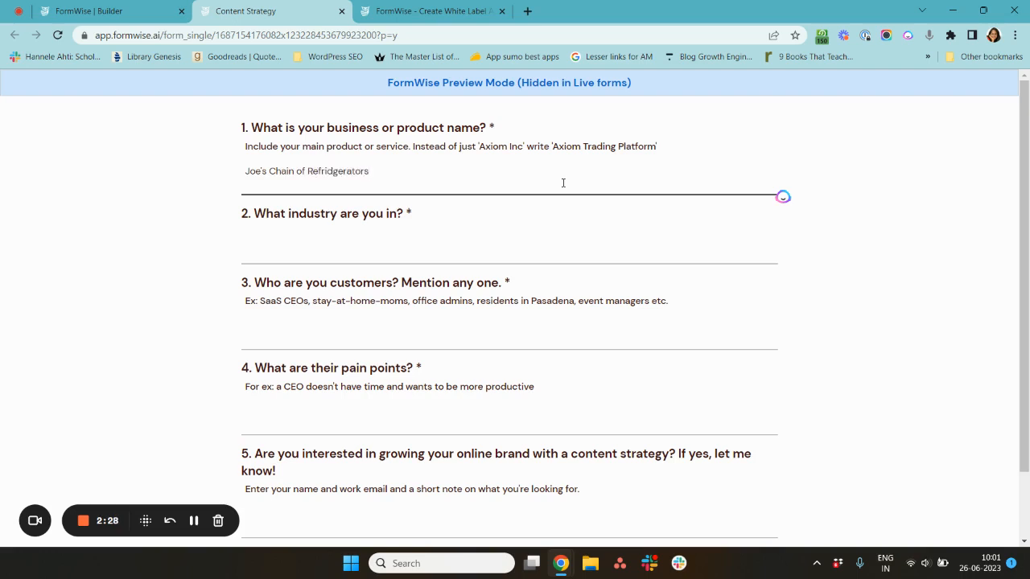
{"action": "key", "text": "BackSpace"}
{"action": "key", "text": "Tab"}
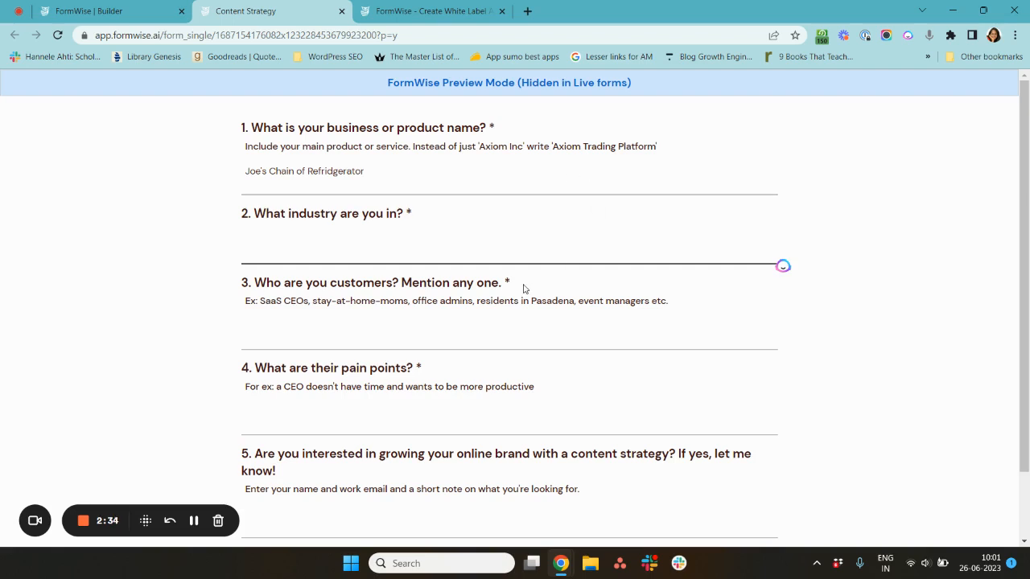
- Answer the industry question with High-end electronics
{"action": "type", "text": "High-end electronics"}
{"action": "key", "text": "Tab"}
{"action": "scroll", "coordinate": [523, 288], "scroll_direction": "down", "scroll_amount": 1}
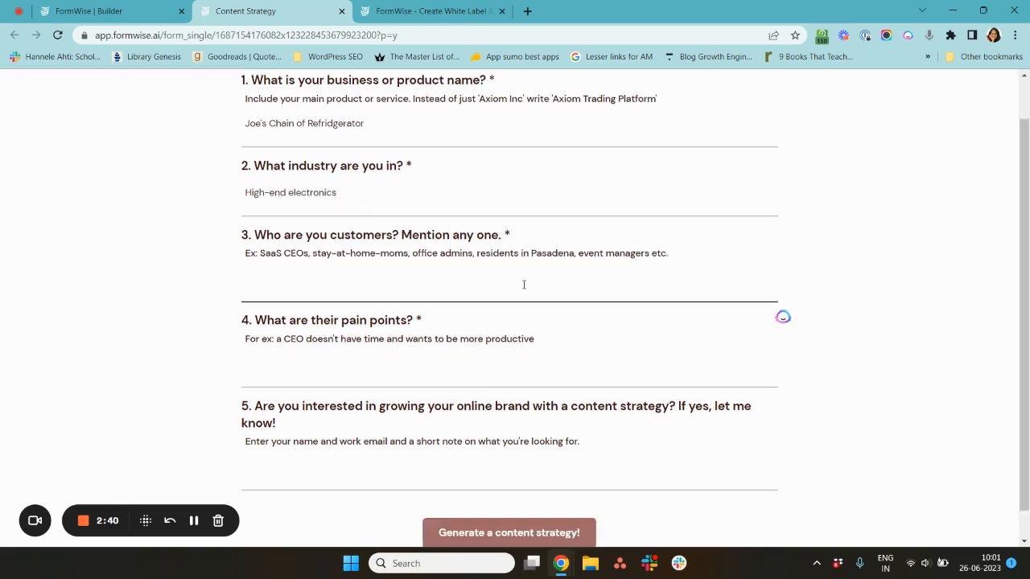
- Answer the customers question with Restaurant and hotel owners
{"action": "type", "text": "Re"}
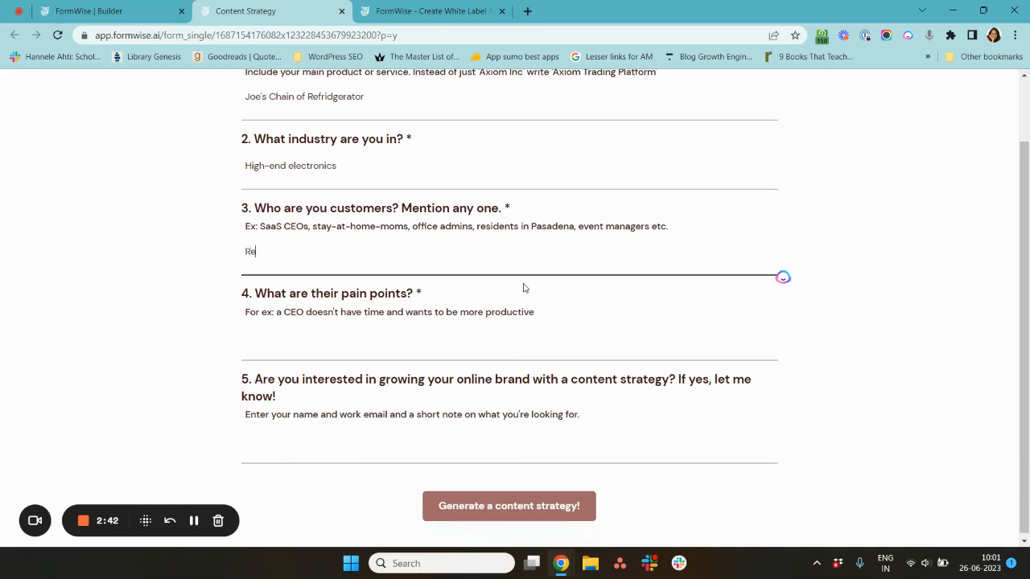
{"action": "type", "text": "staurant and hotel owners"}
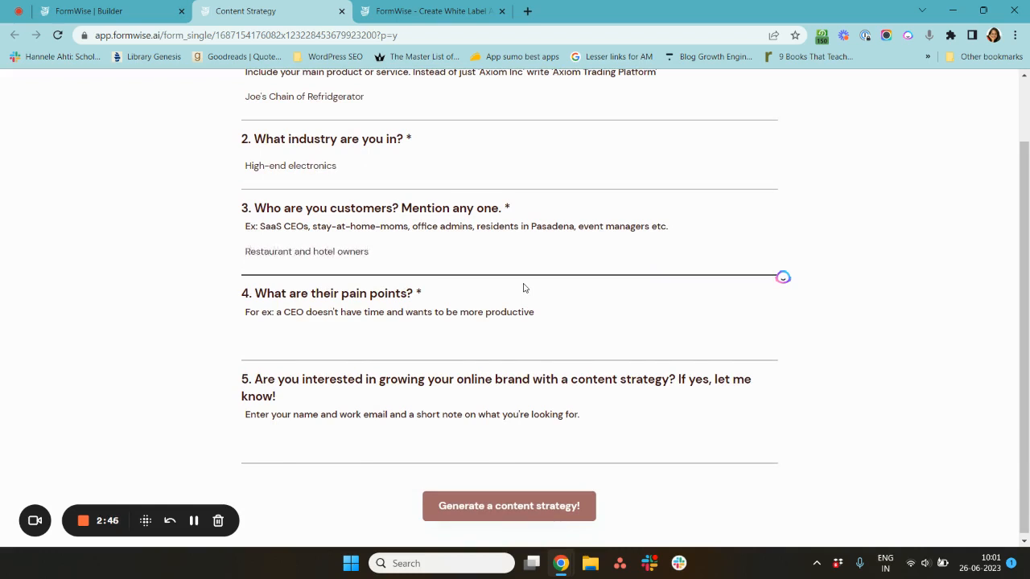
{"action": "scroll", "coordinate": [526, 288], "scroll_direction": "down", "scroll_amount": 1}
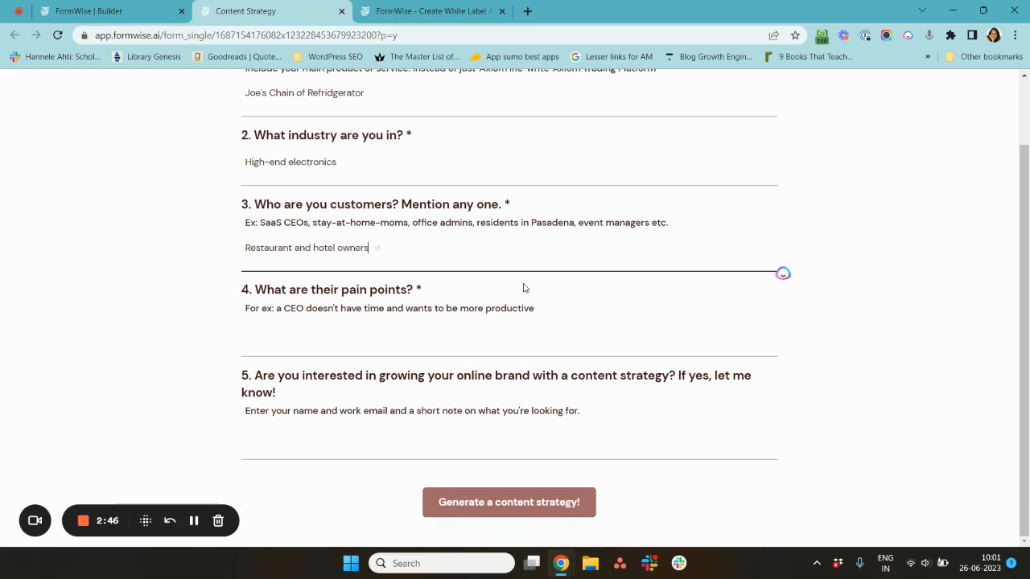
- Answer the pain points question with They need good servicing and fridges that work for a long time
{"action": "left_click", "coordinate": [338, 347]}
{"action": "type", "text": "They "}
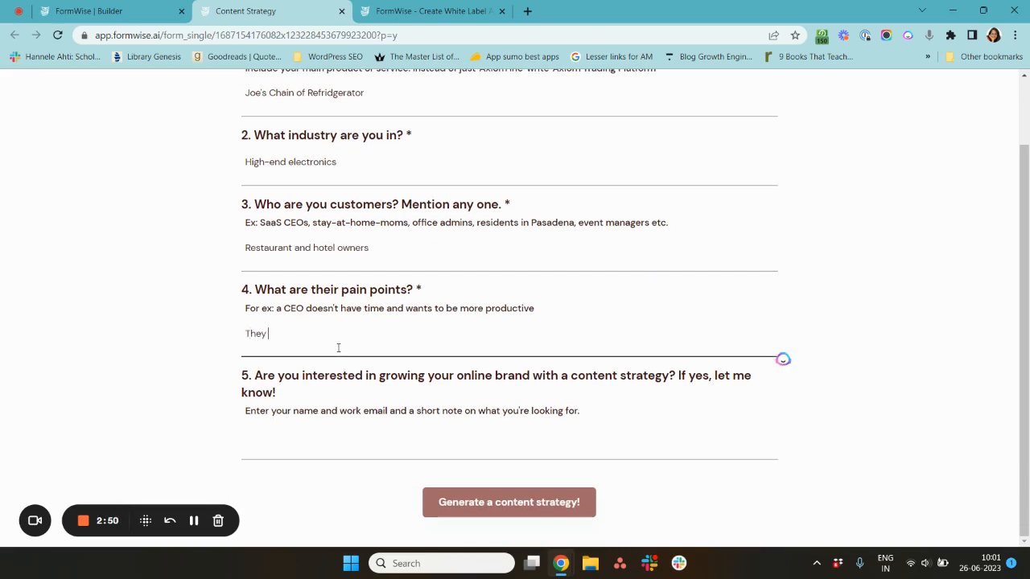
{"action": "type", "text": "have"}
{"action": "key", "text": "BackSpace"}
{"action": "key", "text": "BackSpace"}
{"action": "key", "text": "BackSpace"}
{"action": "key", "text": "BackSpace"}
{"action": "key", "text": "BackSpace"}
{"action": "type", "text": "need go"}
{"action": "type", "text": "od servicing "}
{"action": "type", "text": "and "}
{"action": "type", "text": "lo"}
{"action": "key", "text": "BackSpace"}
{"action": "key", "text": "BackSpace"}
{"action": "type", "text": "fridges fo"}
{"action": "key", "text": "BackSpace"}
{"action": "key", "text": "BackSpace"}
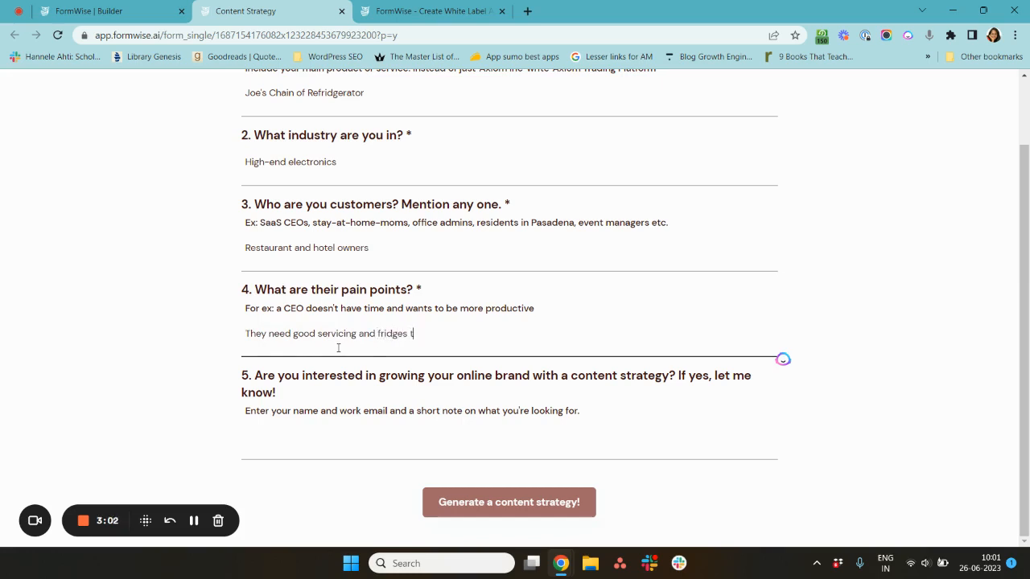
{"action": "type", "text": "that work for a long time"}
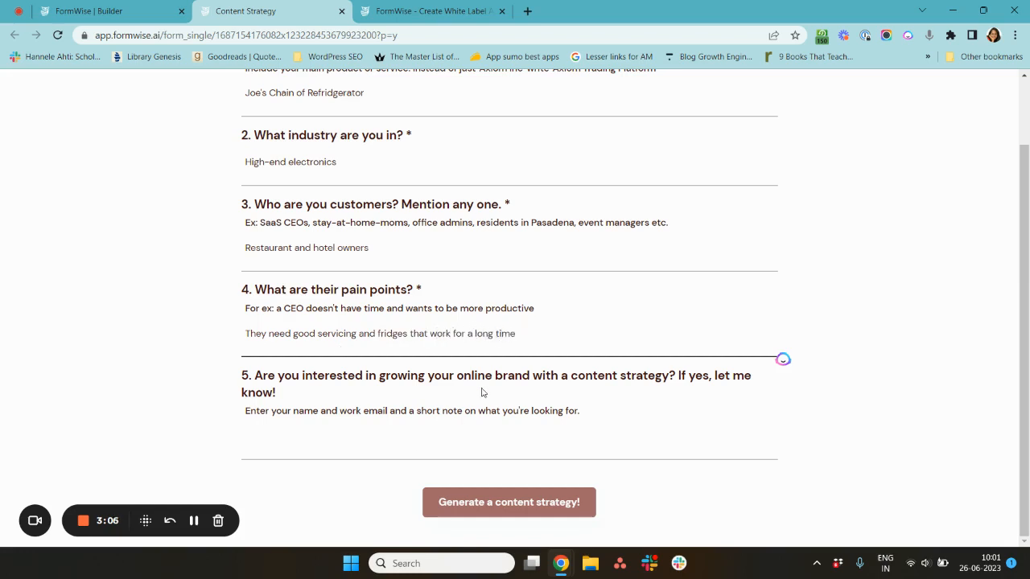
- Leave the last question empty and generate a content strategy from the form
{"action": "left_click", "coordinate": [488, 445]}
{"action": "left_click", "coordinate": [488, 445]}
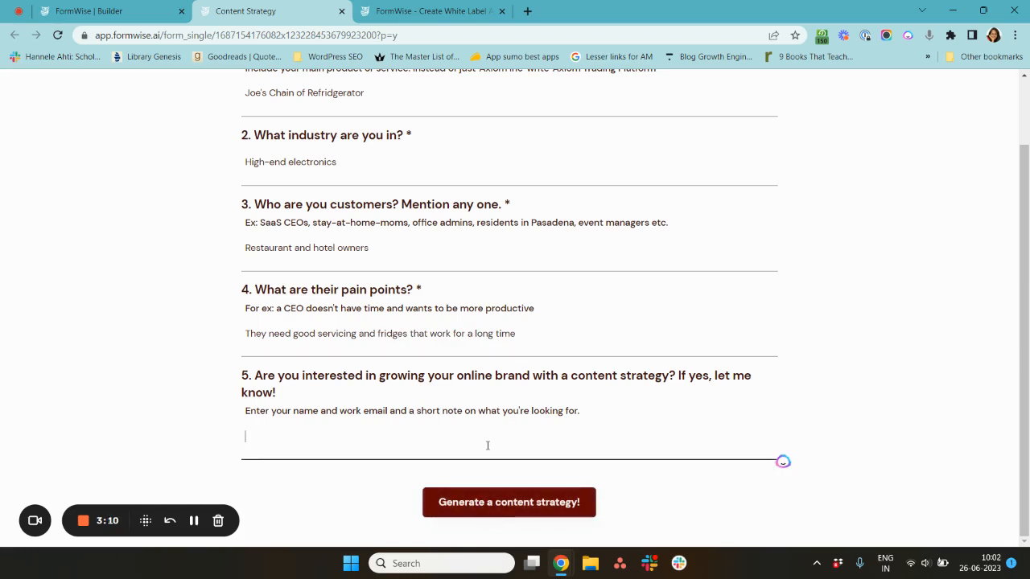
{"action": "scroll", "coordinate": [487, 445], "scroll_direction": "up", "scroll_amount": 1}
{"action": "scroll", "coordinate": [488, 446], "scroll_direction": "down", "scroll_amount": 1}
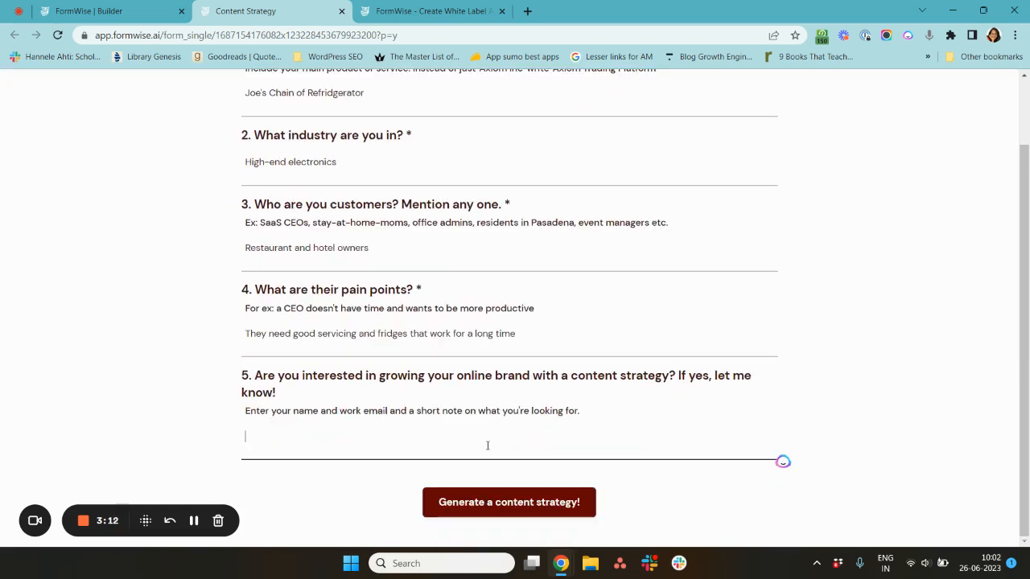
{"action": "scroll", "coordinate": [617, 405], "scroll_direction": "up", "scroll_amount": 1}
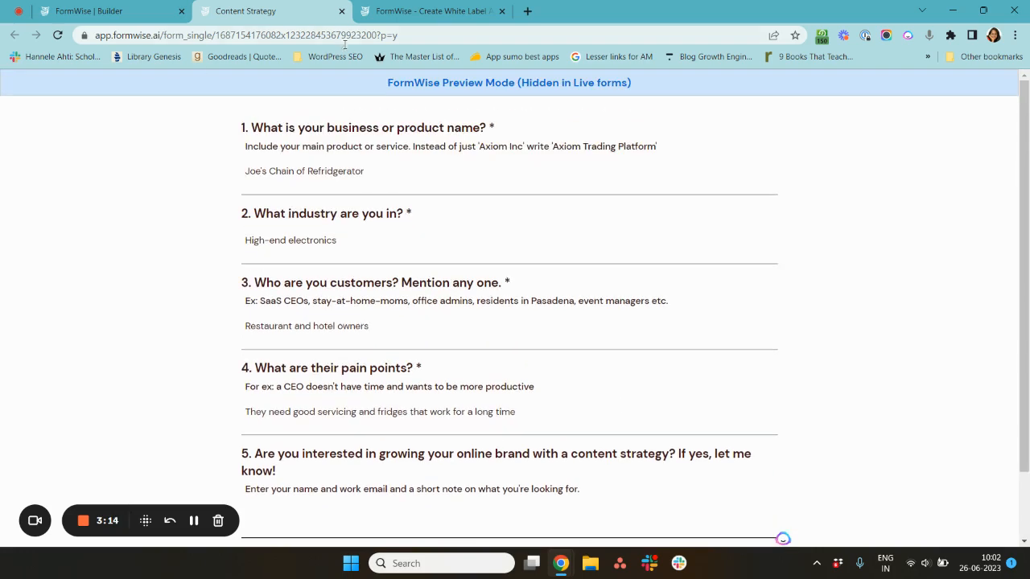
{"action": "scroll", "coordinate": [437, 279], "scroll_direction": "down", "scroll_amount": 1}
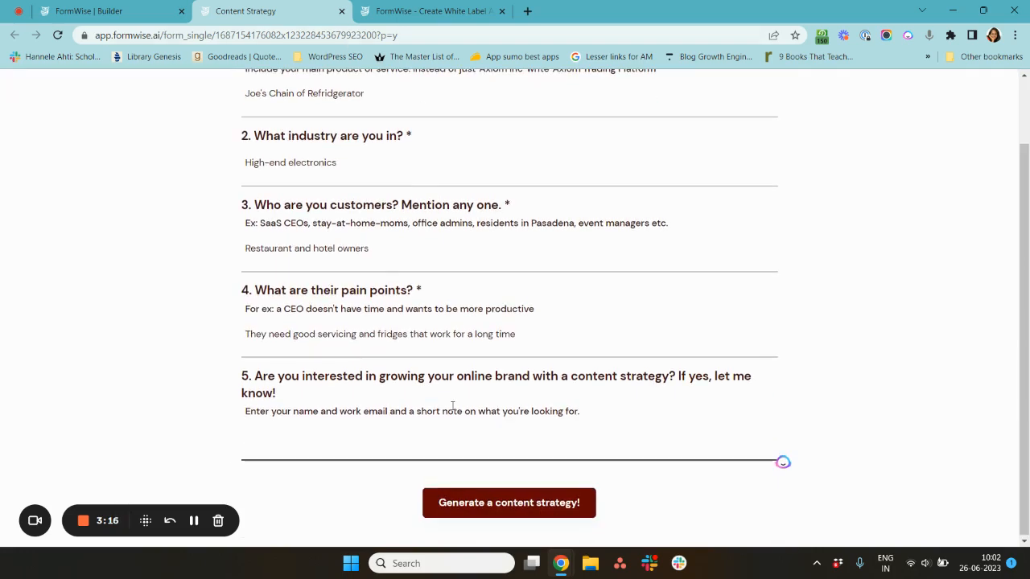
{"action": "left_click", "coordinate": [502, 499]}
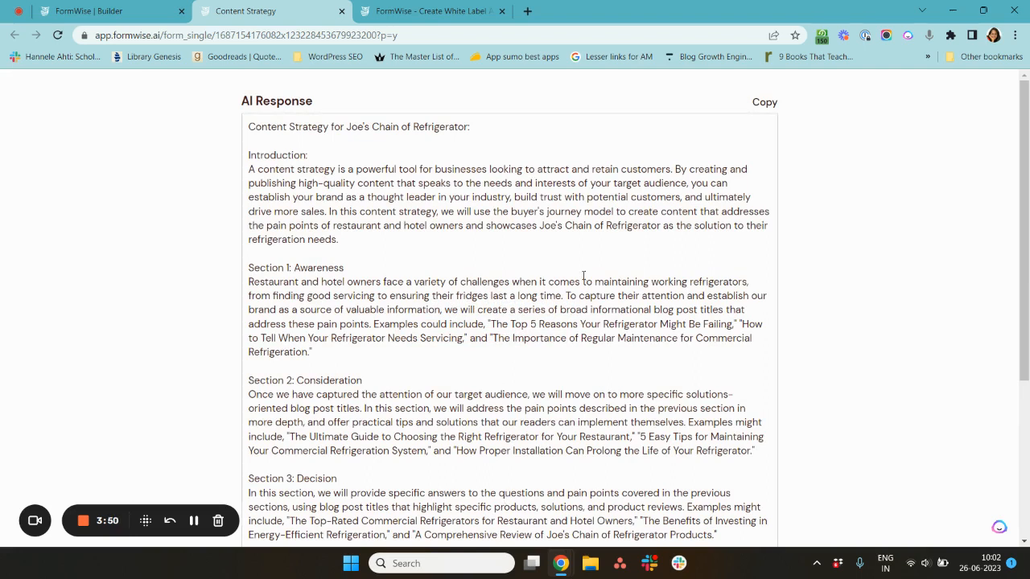
- Scroll through the generated AI content strategy response
{"action": "scroll", "coordinate": [656, 296], "scroll_direction": "down", "scroll_amount": 2}
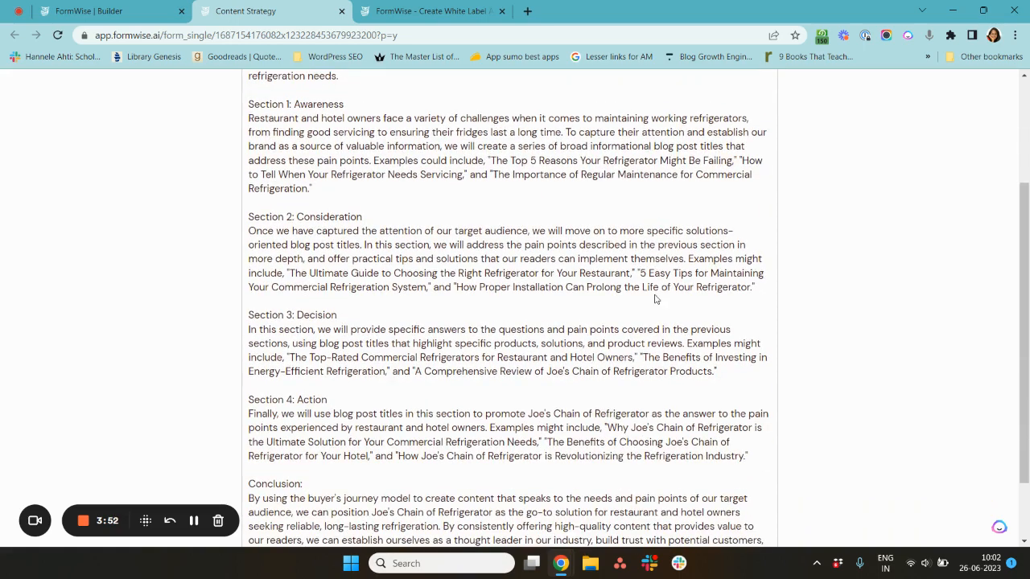
{"action": "scroll", "coordinate": [656, 299], "scroll_direction": "down", "scroll_amount": 1}
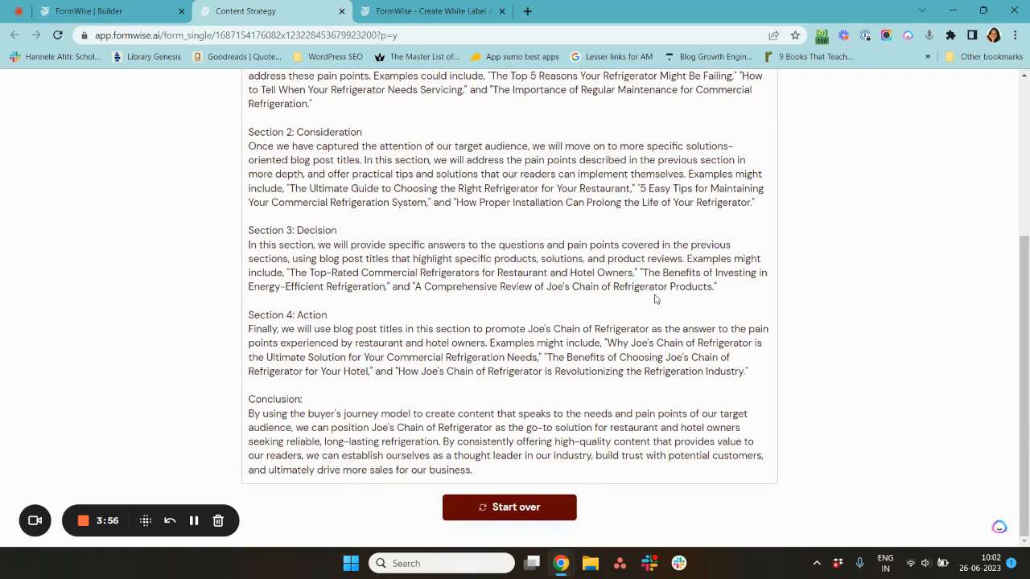
{"action": "scroll", "coordinate": [655, 299], "scroll_direction": "up", "scroll_amount": 3}
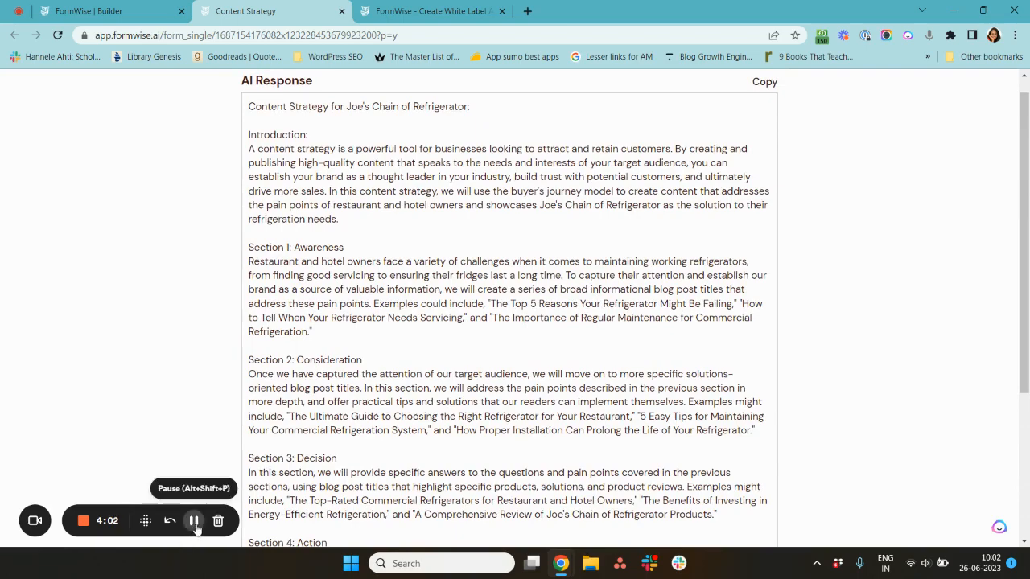
{"action": "scroll", "coordinate": [403, 359], "scroll_direction": "down", "scroll_amount": 1}
{"action": "scroll", "coordinate": [403, 360], "scroll_direction": "up", "scroll_amount": 2}
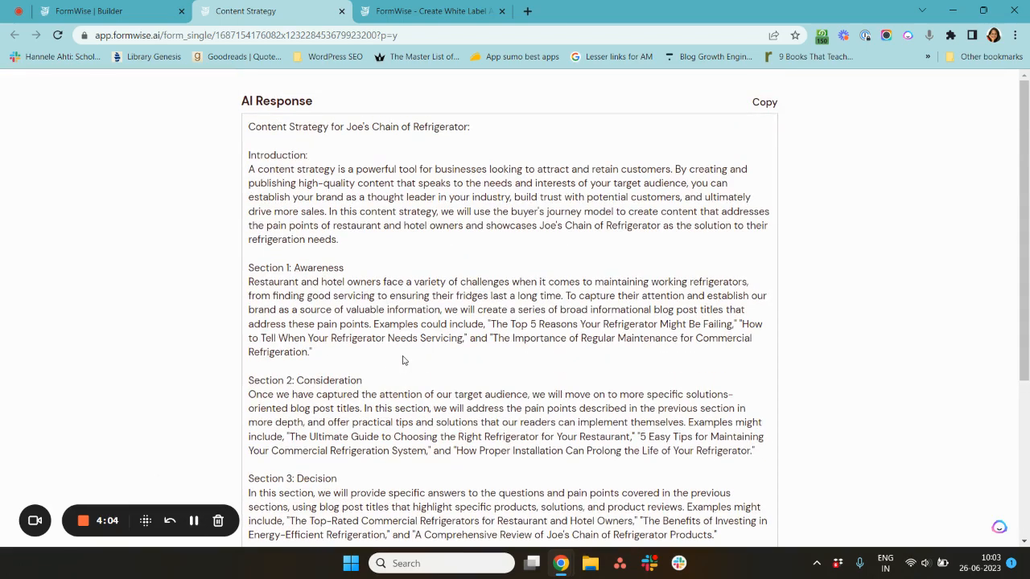
- Highlight the introduction, the Awareness heading and the example blog post titles in the response
{"action": "triple_click", "coordinate": [323, 169]}
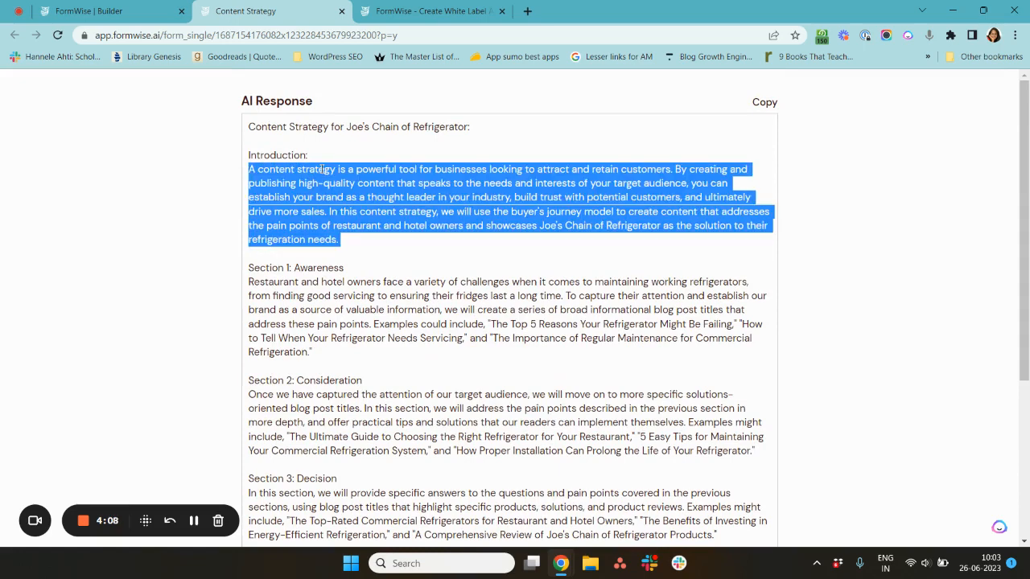
{"action": "double_click", "coordinate": [313, 268]}
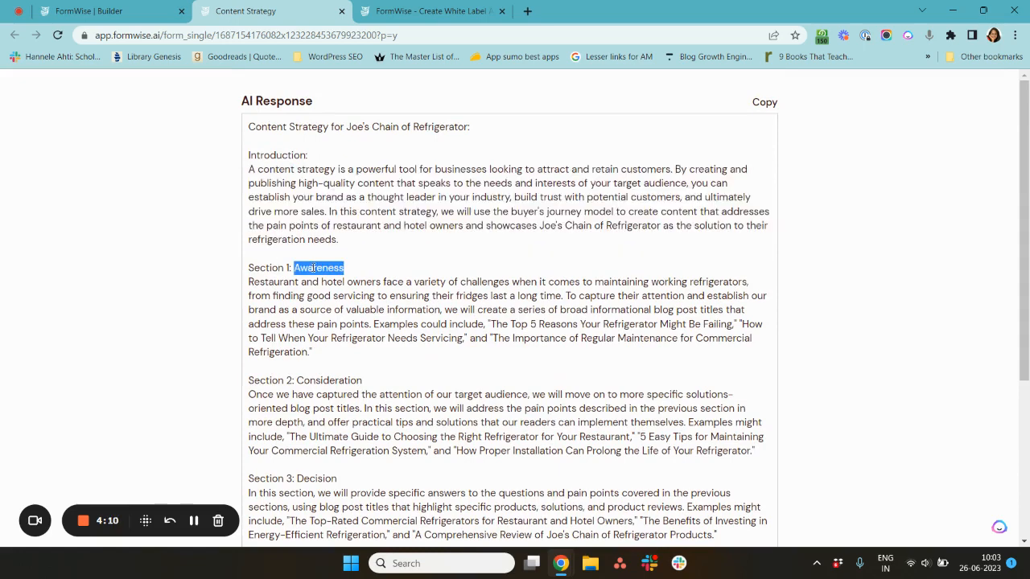
{"action": "left_click", "coordinate": [468, 283]}
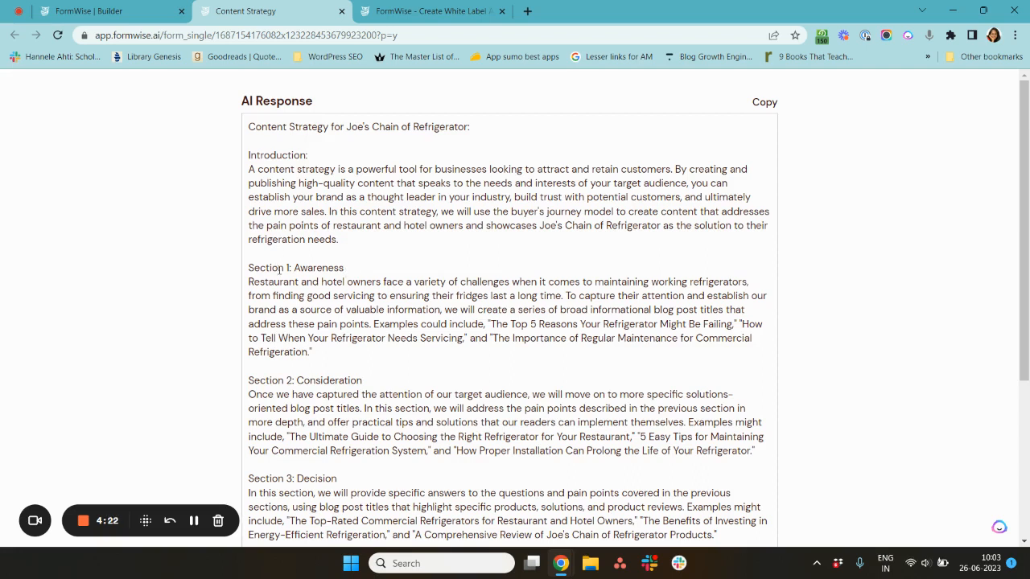
{"action": "scroll", "coordinate": [320, 225], "scroll_direction": "down", "scroll_amount": 1}
{"action": "double_click", "coordinate": [320, 225]}
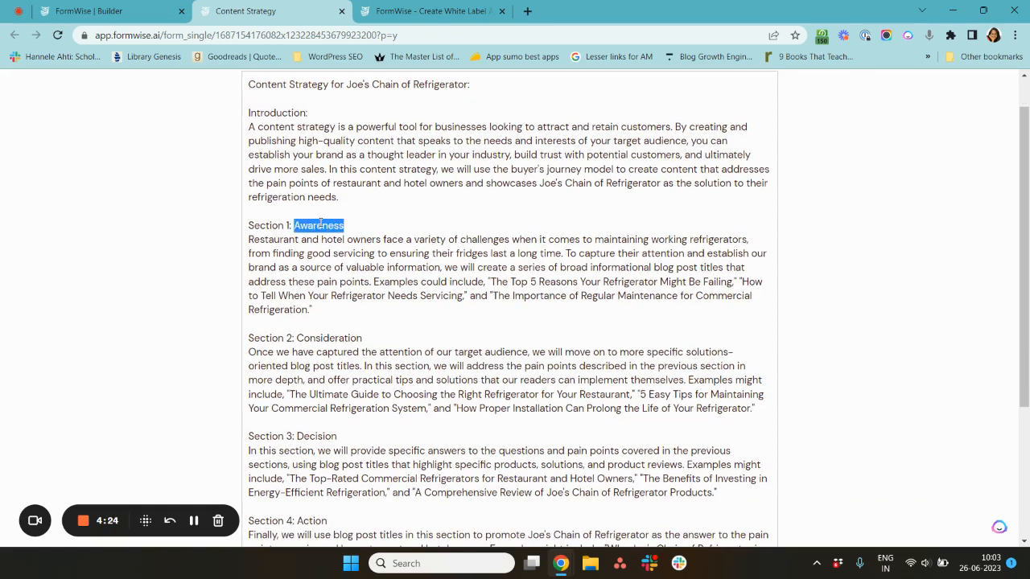
{"action": "triple_click", "coordinate": [499, 283]}
{"action": "double_click", "coordinate": [499, 283]}
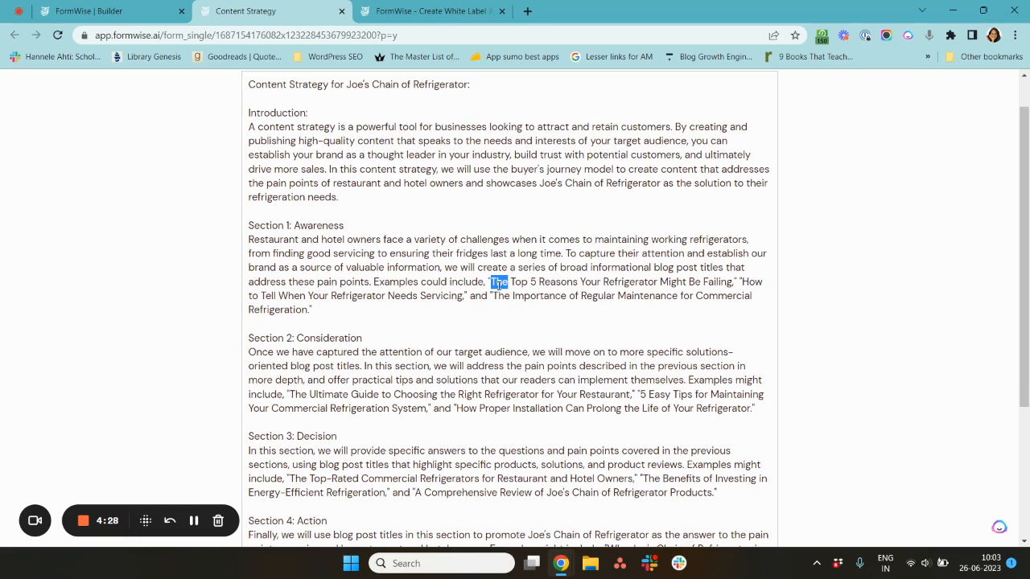
{"action": "left_click", "coordinate": [730, 287], "text": "shift"}
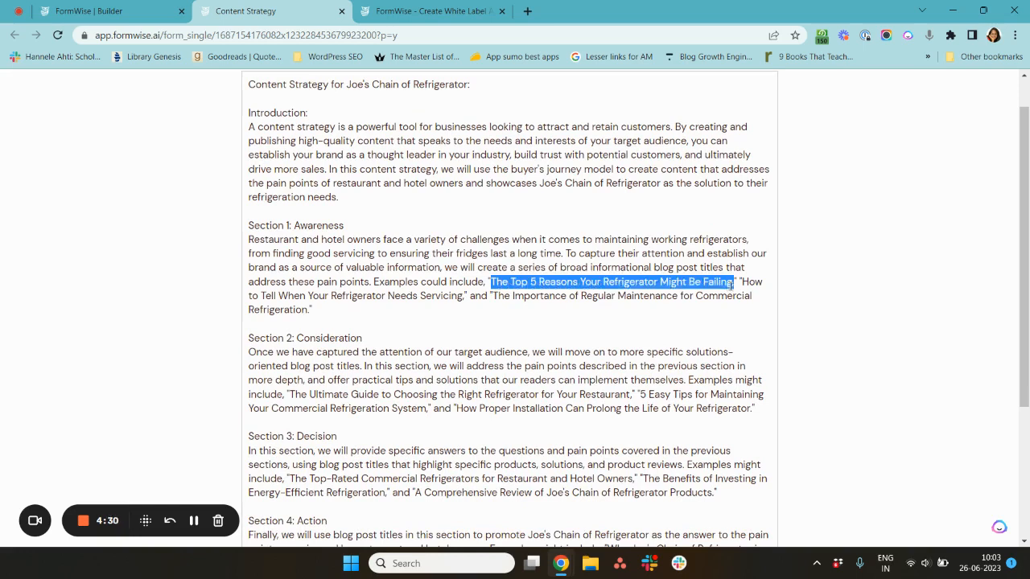
{"action": "left_click", "coordinate": [744, 283]}
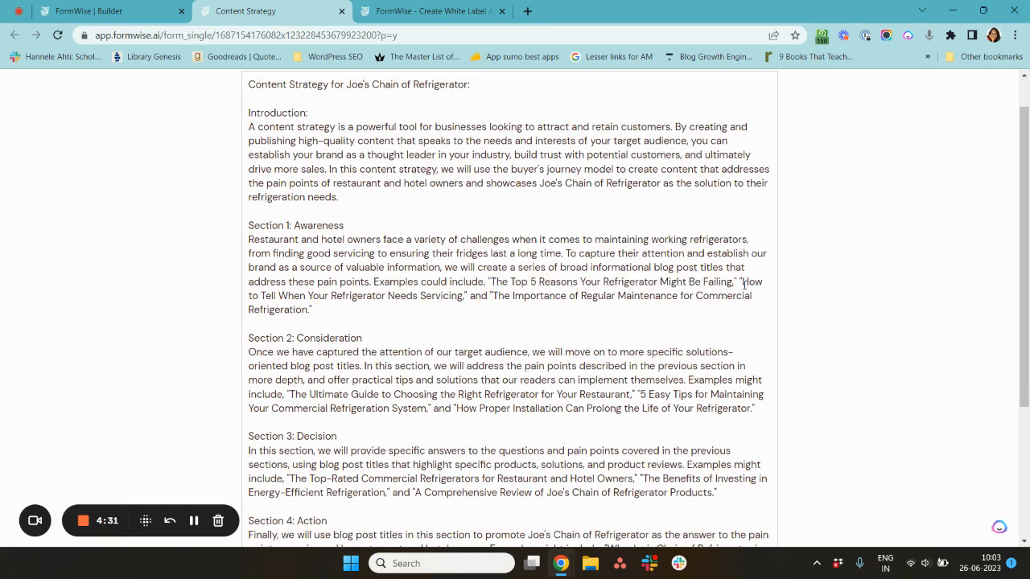
{"action": "left_click", "coordinate": [465, 297], "text": "shift"}
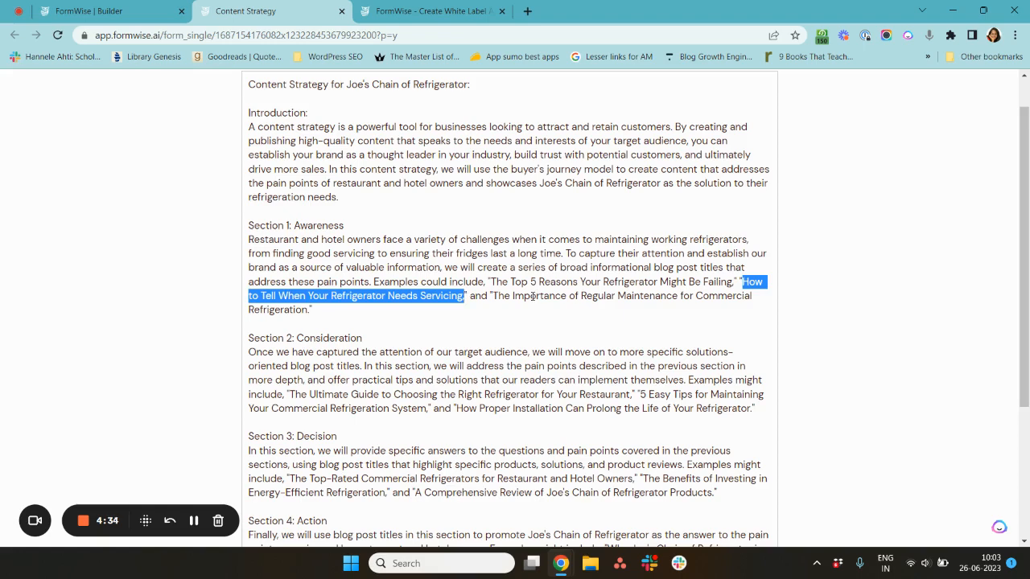
{"action": "scroll", "coordinate": [532, 296], "scroll_direction": "down", "scroll_amount": 1}
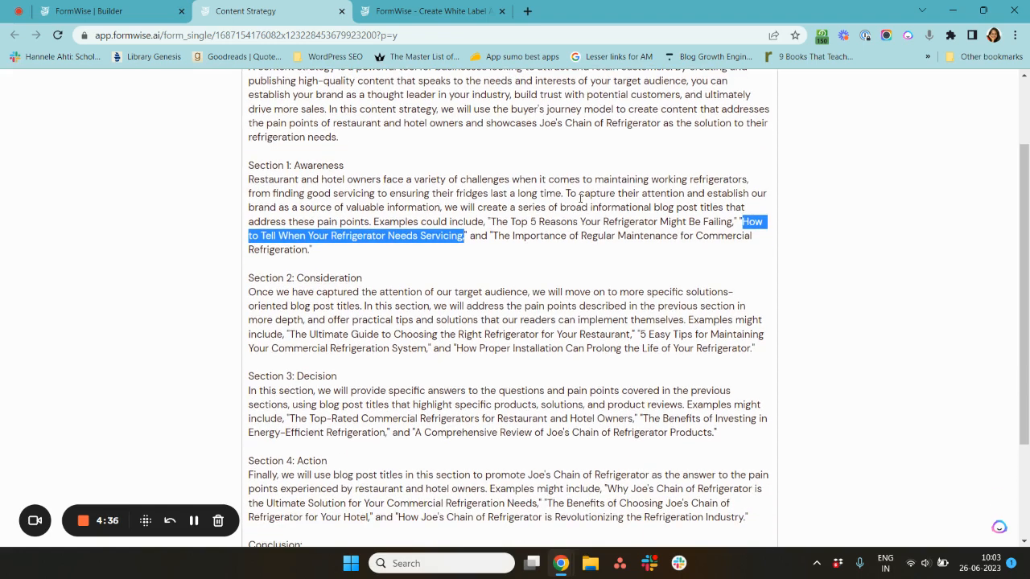
{"action": "left_click_drag", "start_coordinate": [590, 211], "coordinate": [636, 236]}
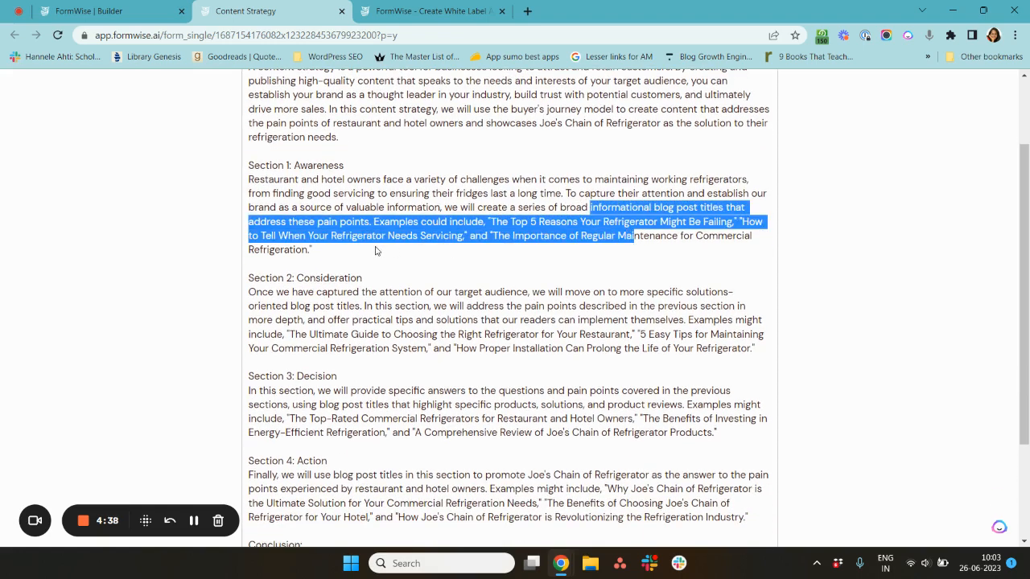
- Highlight the example blog titles and headings in the Consideration, Decision and Action sections of the response
{"action": "scroll", "coordinate": [376, 251], "scroll_direction": "down", "scroll_amount": 2}
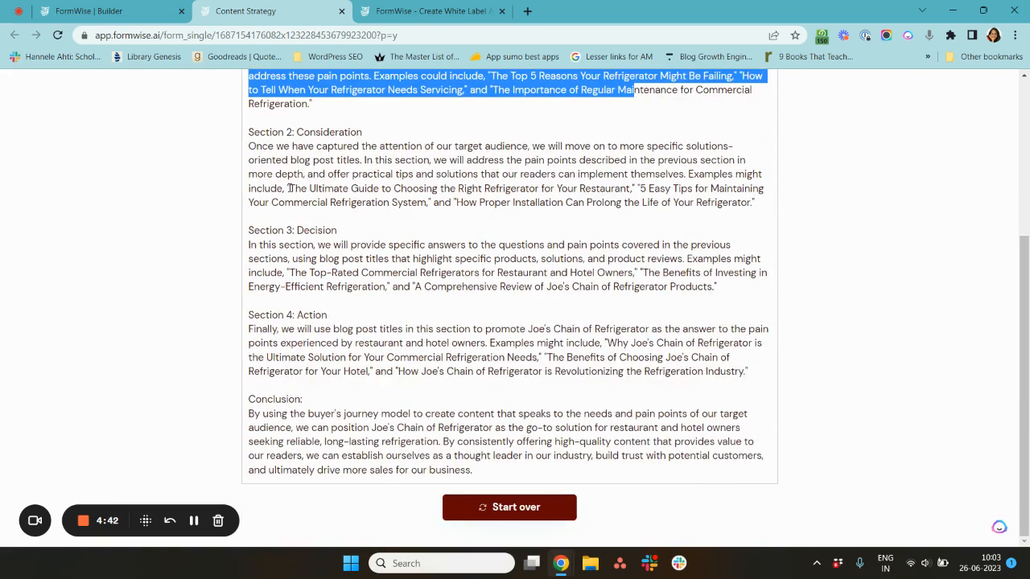
{"action": "left_click_drag", "start_coordinate": [289, 188], "coordinate": [634, 193]}
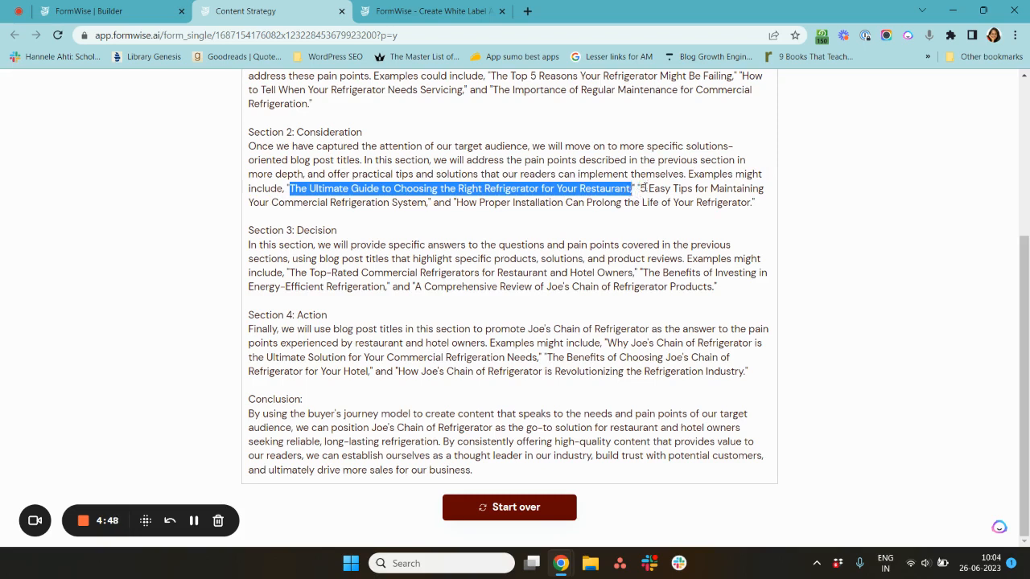
{"action": "left_click", "coordinate": [645, 188]}
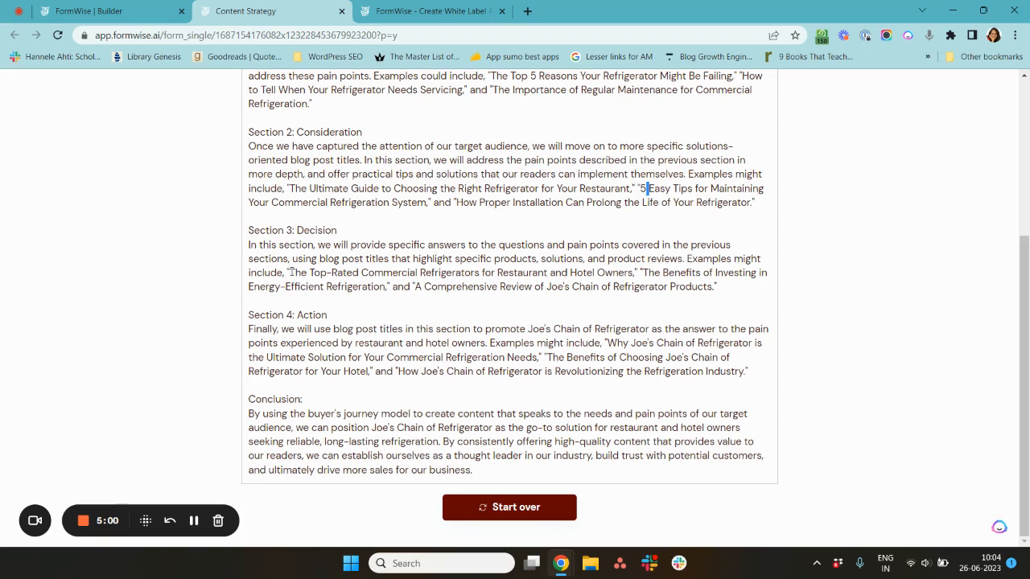
{"action": "double_click", "coordinate": [317, 231]}
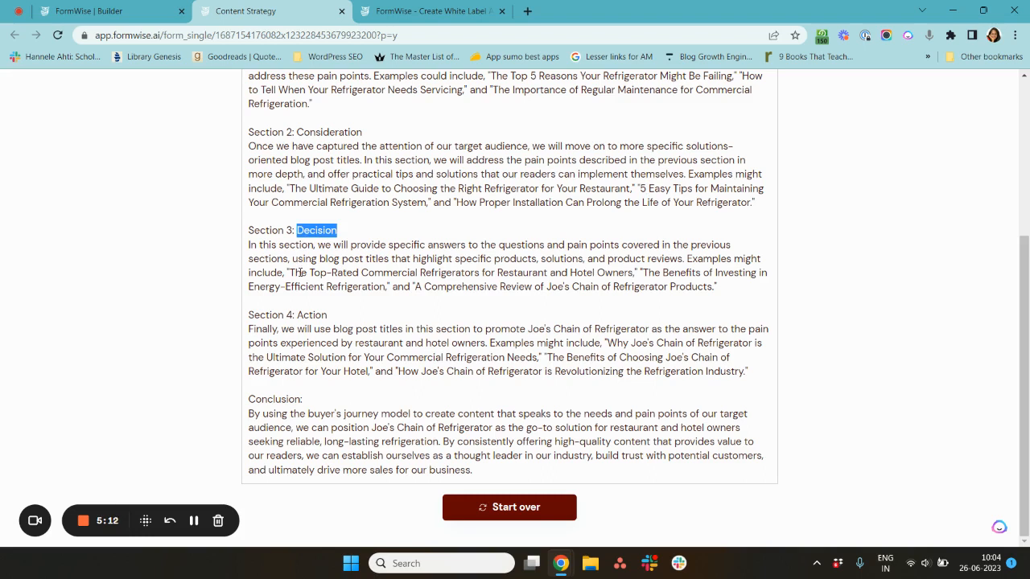
{"action": "left_click_drag", "start_coordinate": [289, 273], "coordinate": [644, 271]}
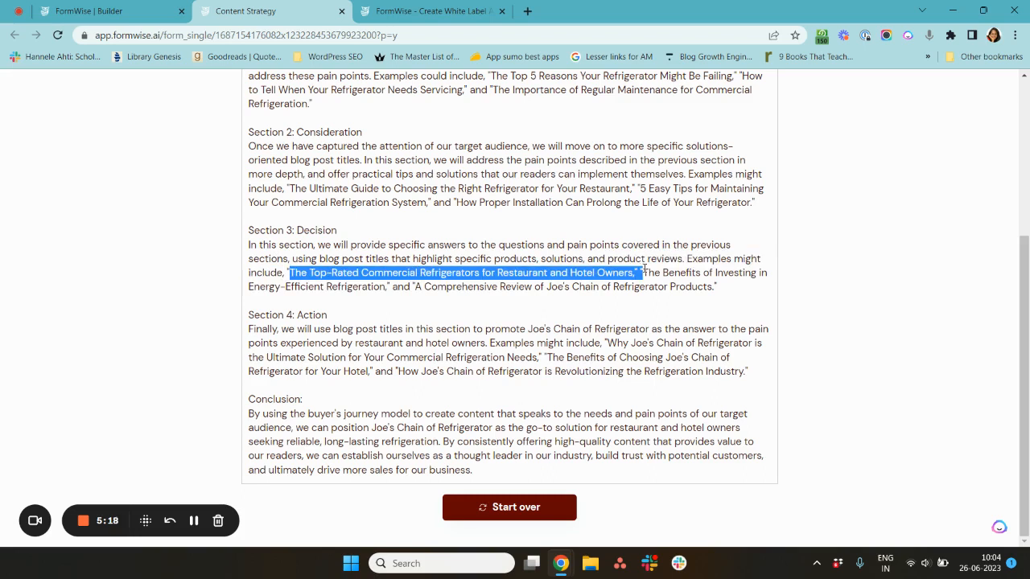
{"action": "double_click", "coordinate": [653, 273]}
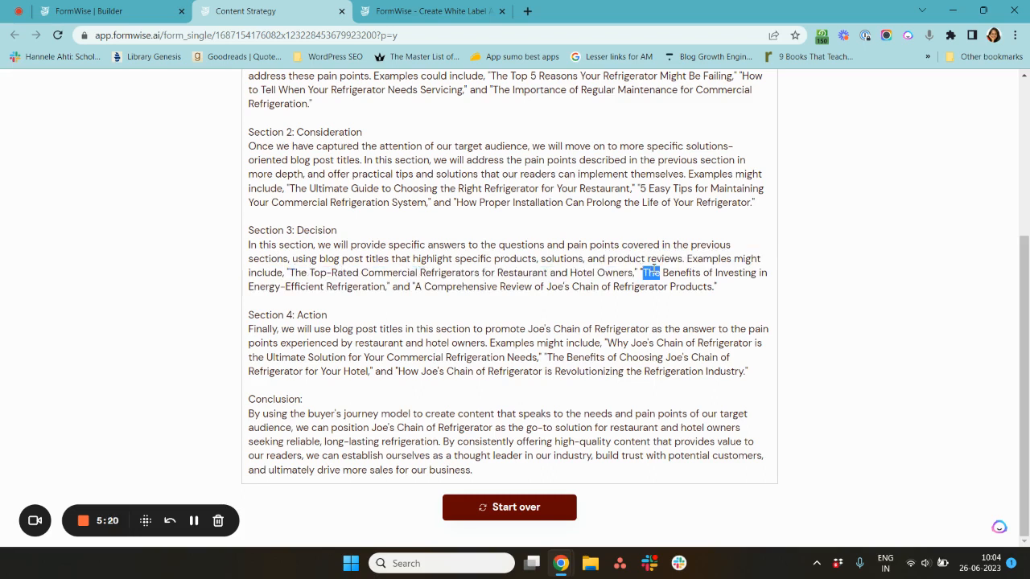
{"action": "left_click", "coordinate": [386, 288], "text": "shift"}
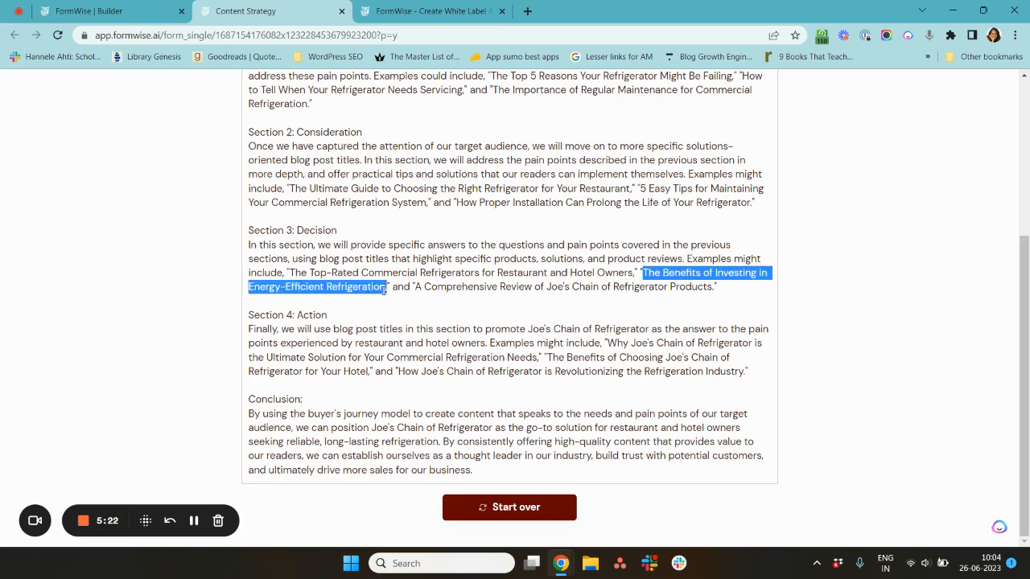
{"action": "double_click", "coordinate": [302, 229]}
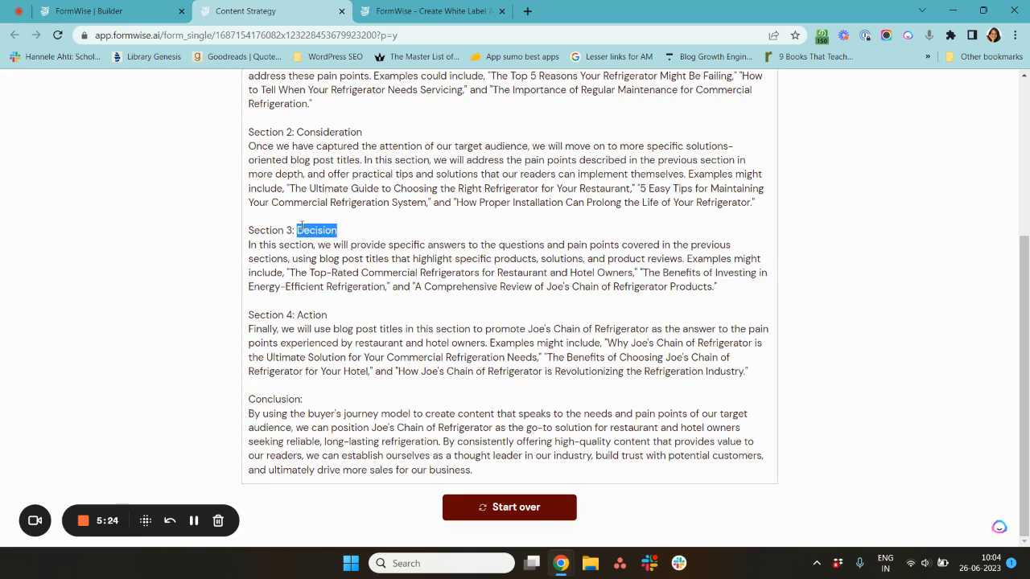
{"action": "double_click", "coordinate": [324, 316]}
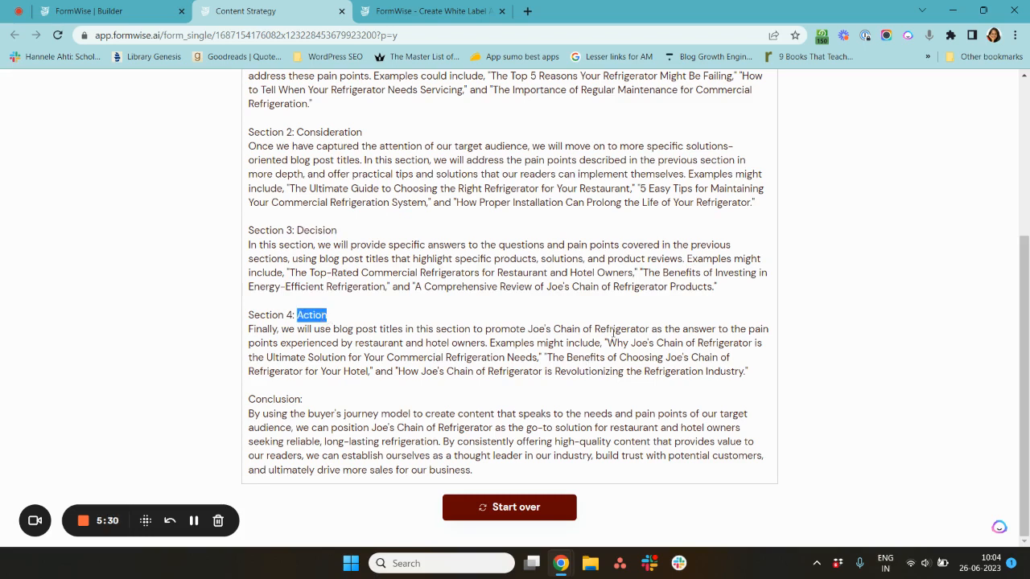
{"action": "double_click", "coordinate": [617, 343]}
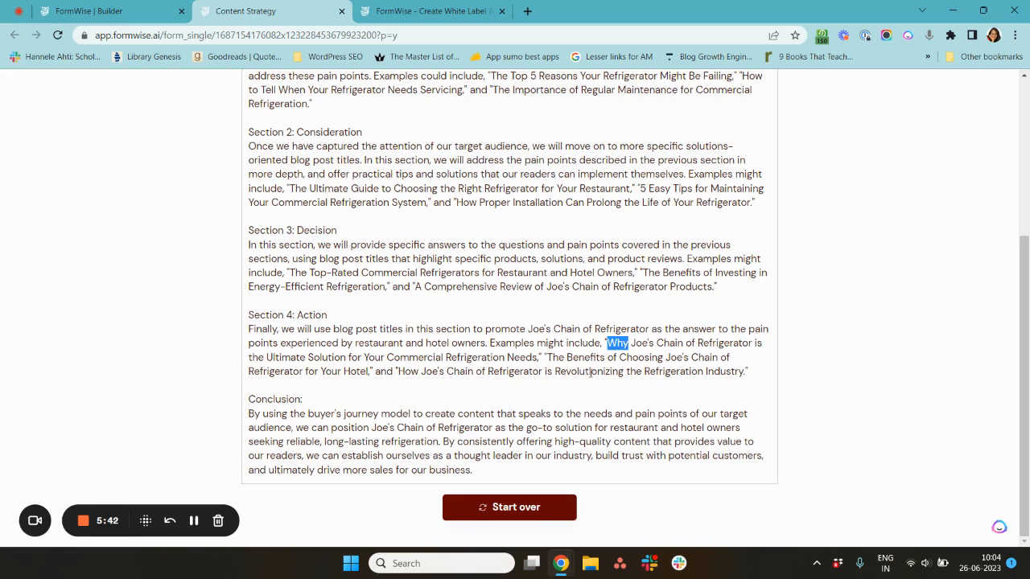
{"action": "left_click", "coordinate": [771, 433]}
- Scroll through the whole generated AI response once more
{"action": "scroll", "coordinate": [771, 433], "scroll_direction": "up", "scroll_amount": 2}
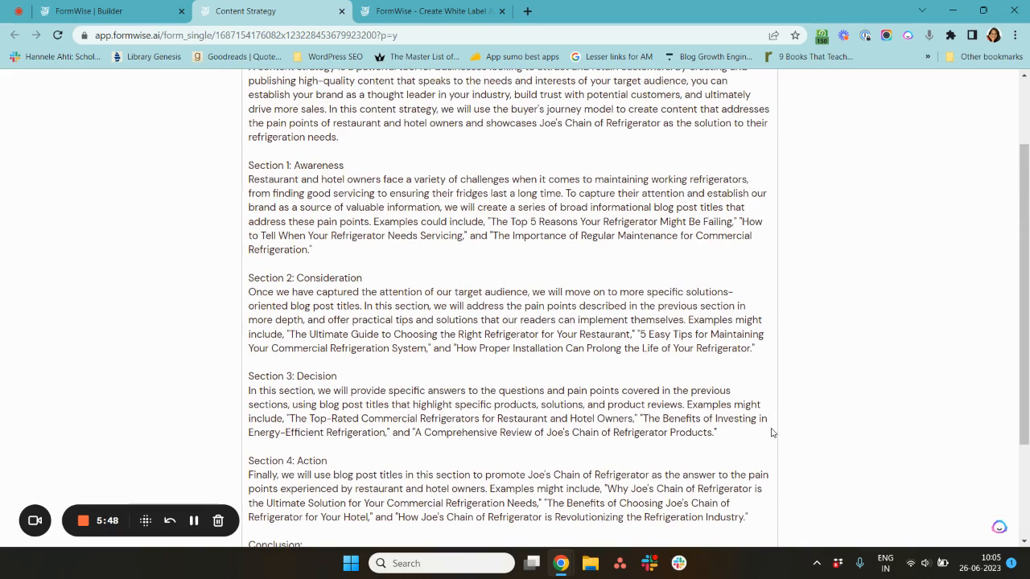
{"action": "scroll", "coordinate": [771, 433], "scroll_direction": "up", "scroll_amount": 1}
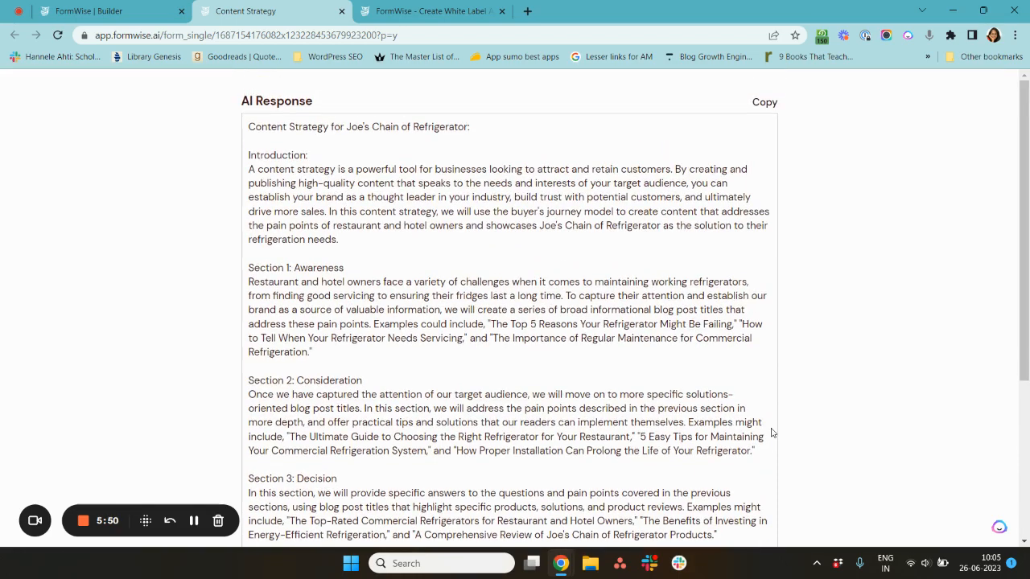
{"action": "scroll", "coordinate": [771, 432], "scroll_direction": "down", "scroll_amount": 2}
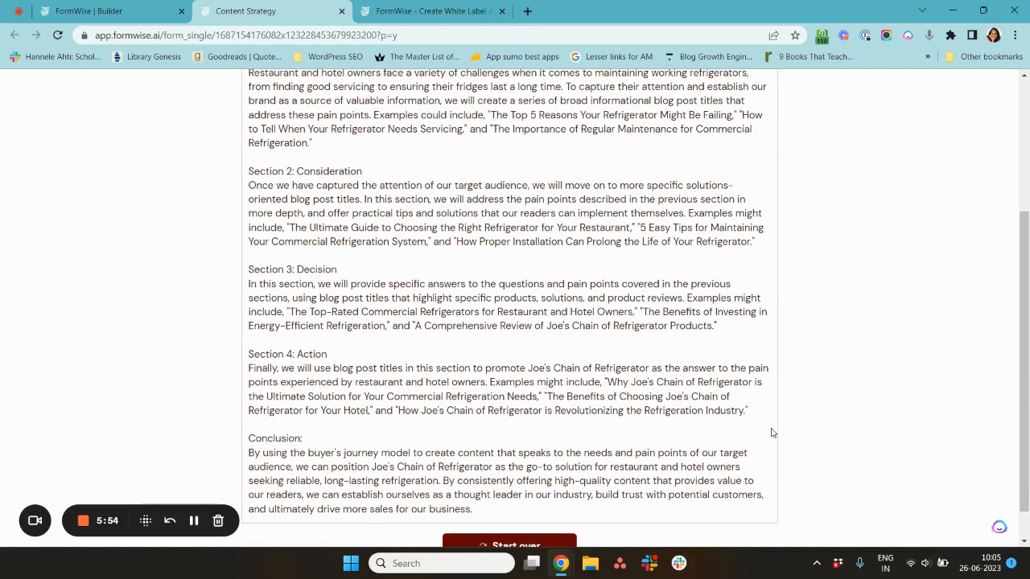
{"action": "scroll", "coordinate": [771, 433], "scroll_direction": "down", "scroll_amount": 1}
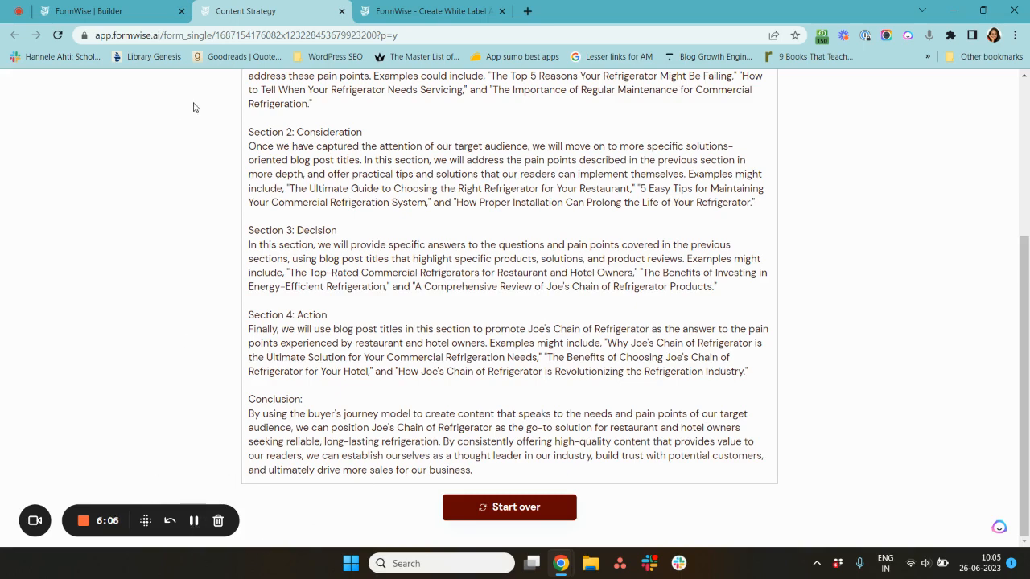
- Switch to the form builder and view the form's Personality step
{"action": "left_click", "coordinate": [119, 8]}
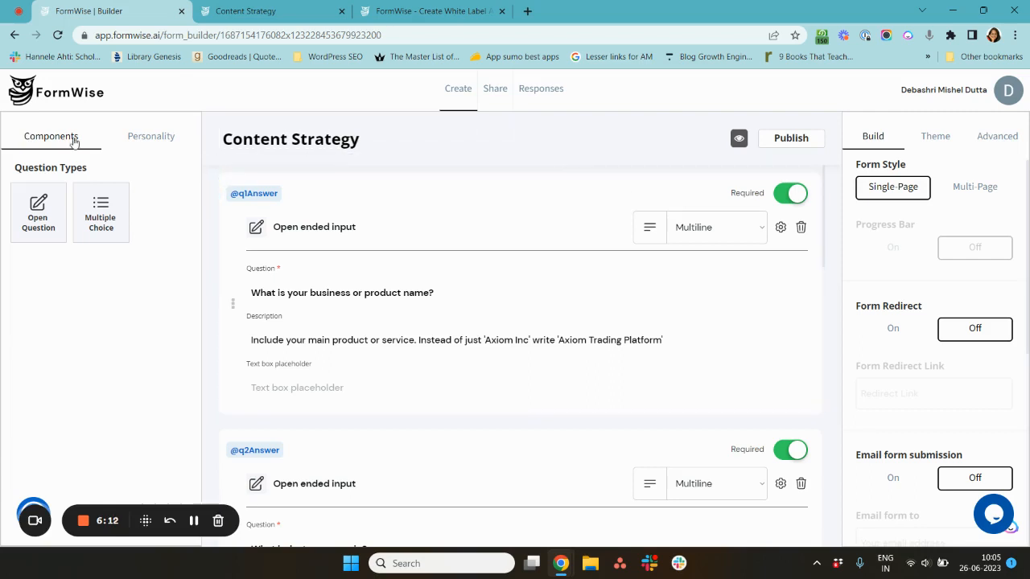
{"action": "left_click", "coordinate": [134, 150]}
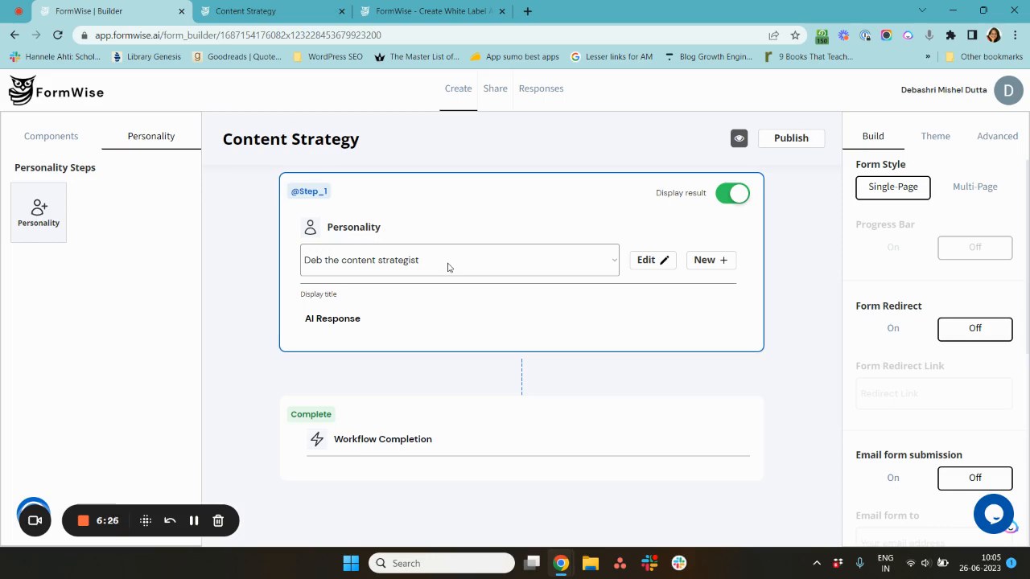
- Return to the preview and start the Content Strategy form over
{"action": "key", "text": "ctrl+Tab"}
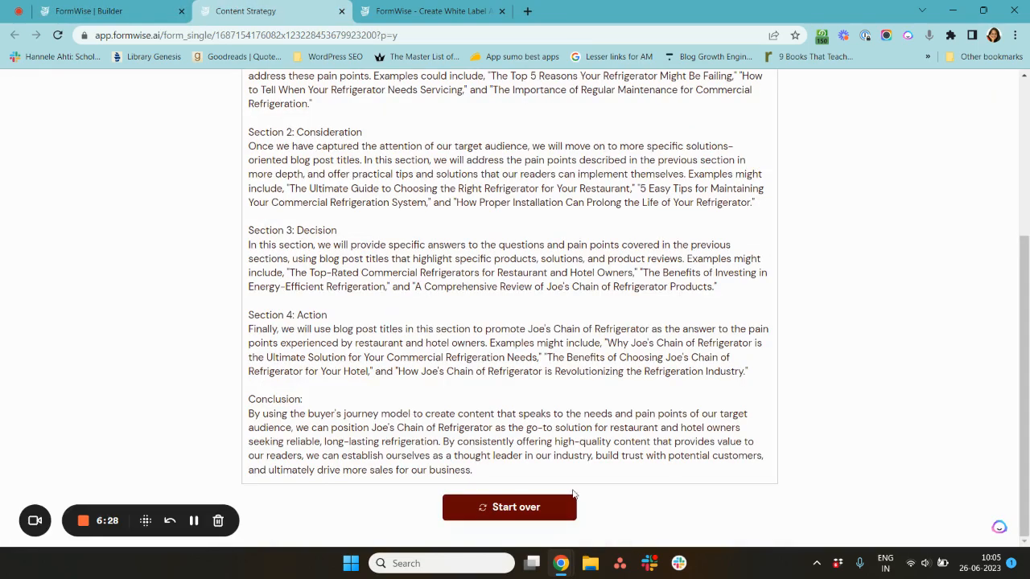
{"action": "left_click", "coordinate": [529, 508]}
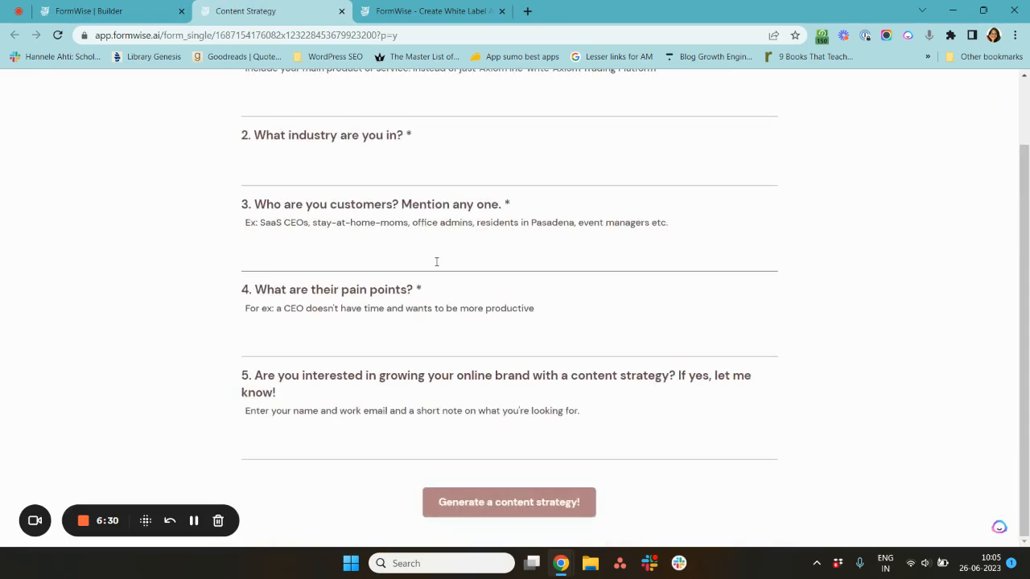
{"action": "scroll", "coordinate": [437, 261], "scroll_direction": "up", "scroll_amount": 1}
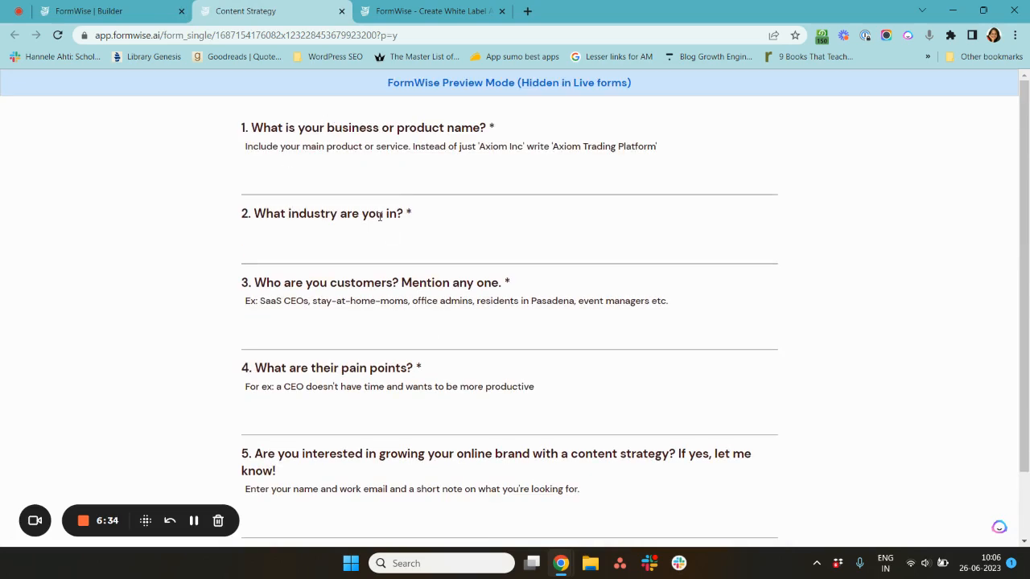
- Open the Deb the content strategist personality for editing in the form builder
{"action": "left_click", "coordinate": [136, 5]}
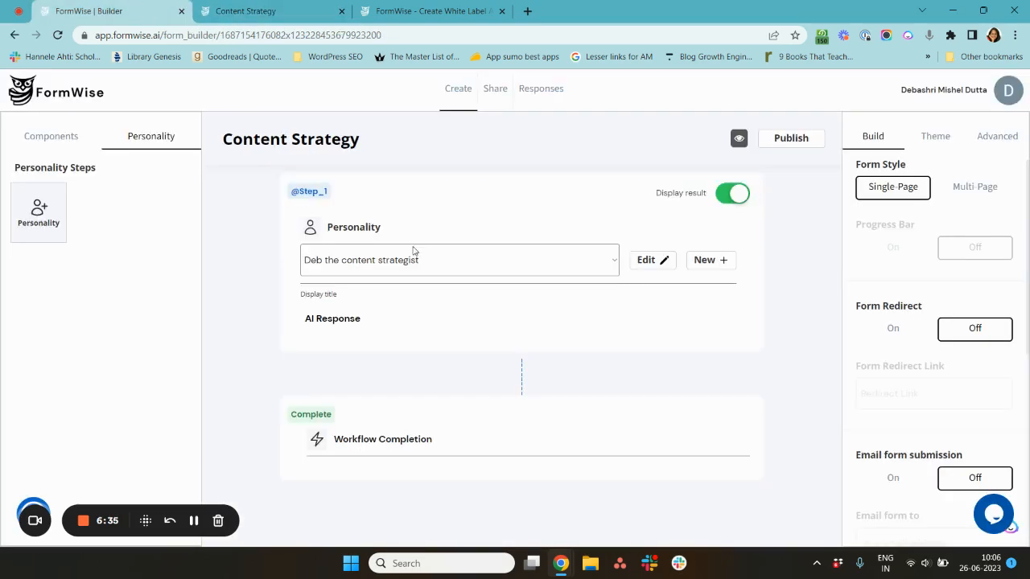
{"action": "left_click", "coordinate": [652, 264]}
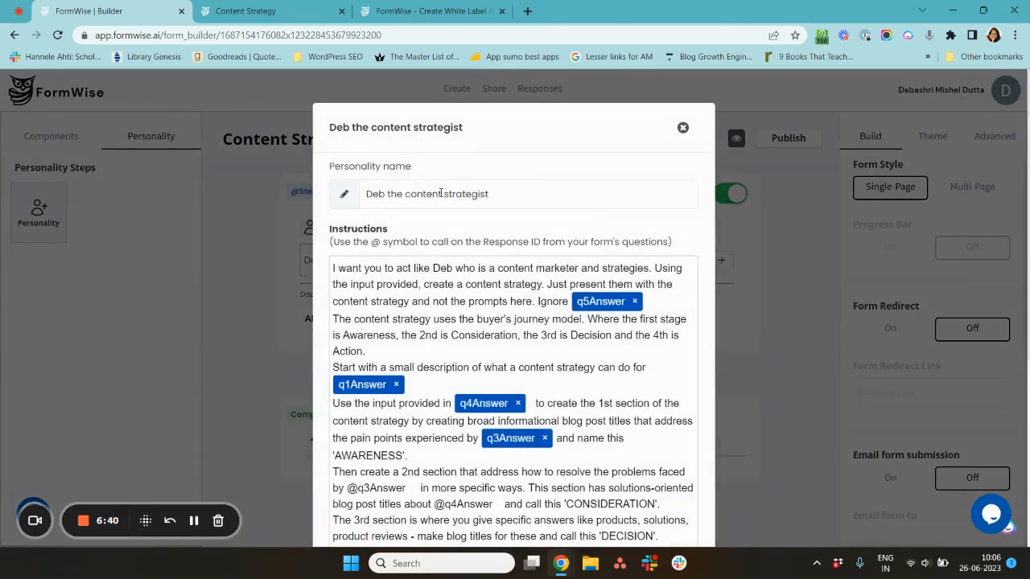
{"action": "scroll", "coordinate": [498, 317], "scroll_direction": "down", "scroll_amount": 1}
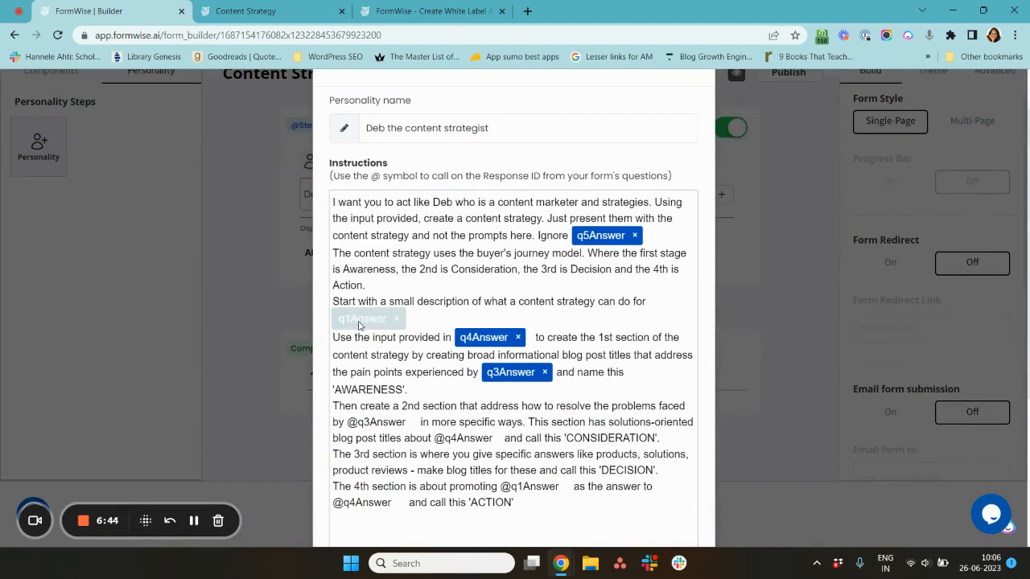
- Highlight passages of the personality instructions, including the AWARENESS name and the section descriptions
{"action": "double_click", "coordinate": [400, 301]}
{"action": "left_click", "coordinate": [555, 301]}
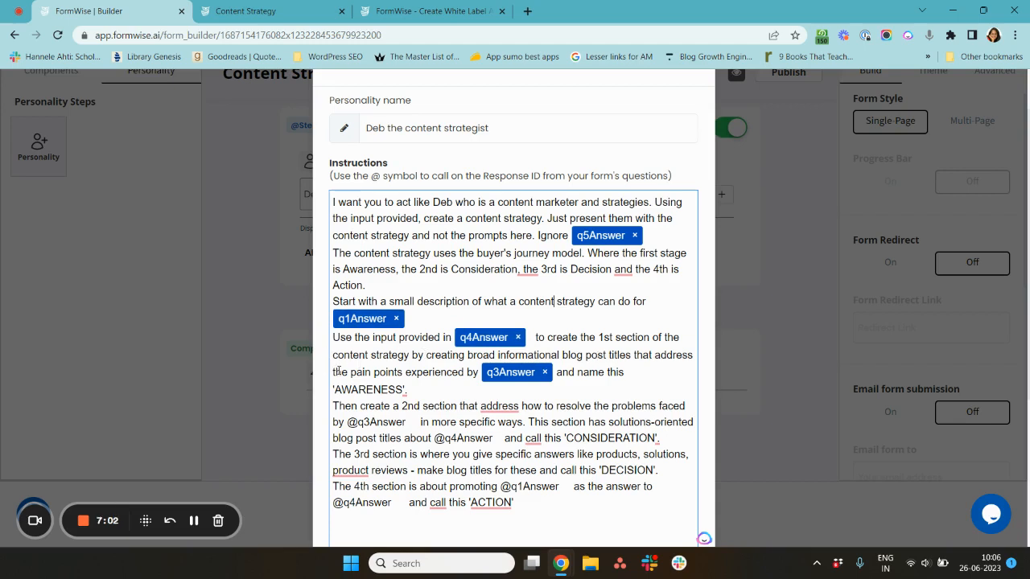
{"action": "double_click", "coordinate": [363, 391]}
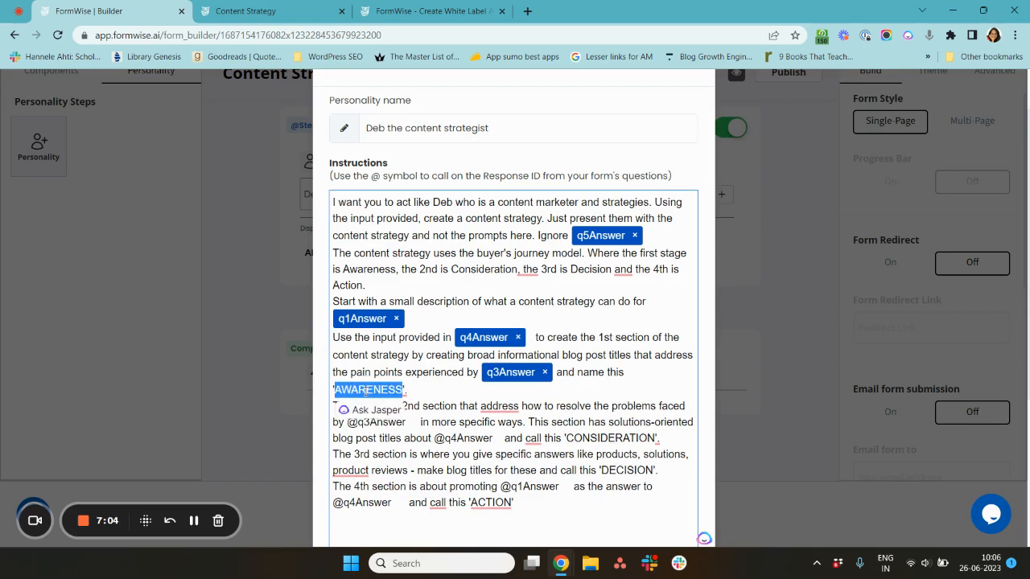
{"action": "left_click", "coordinate": [452, 376]}
{"action": "scroll", "coordinate": [453, 375], "scroll_direction": "down", "scroll_amount": 1}
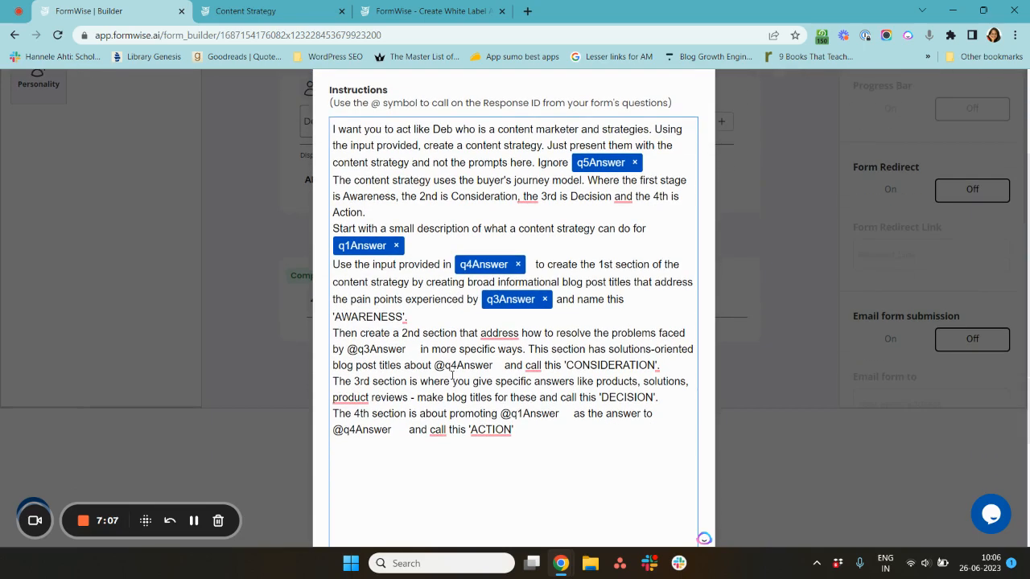
{"action": "triple_click", "coordinate": [457, 333]}
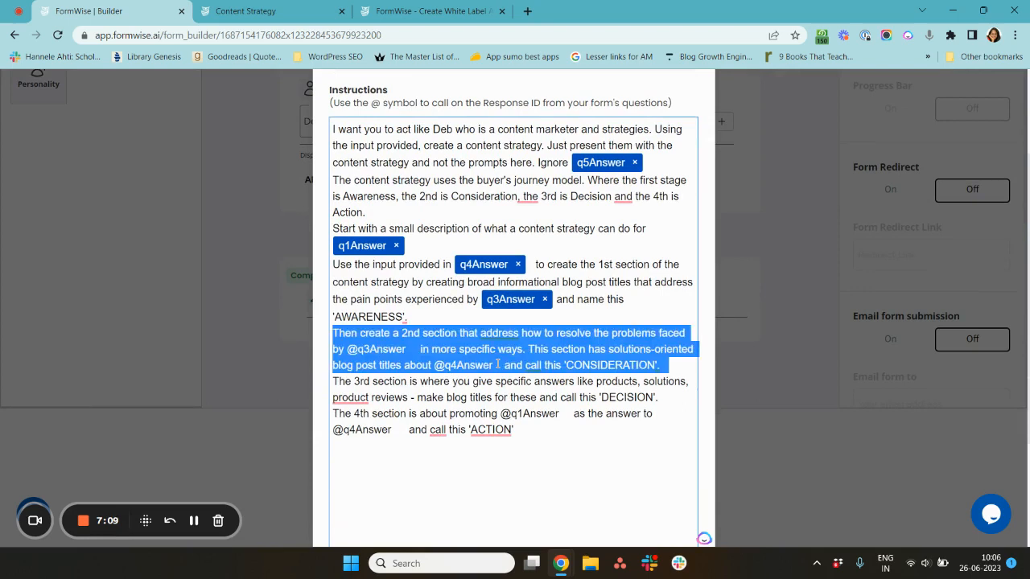
{"action": "triple_click", "coordinate": [419, 288]}
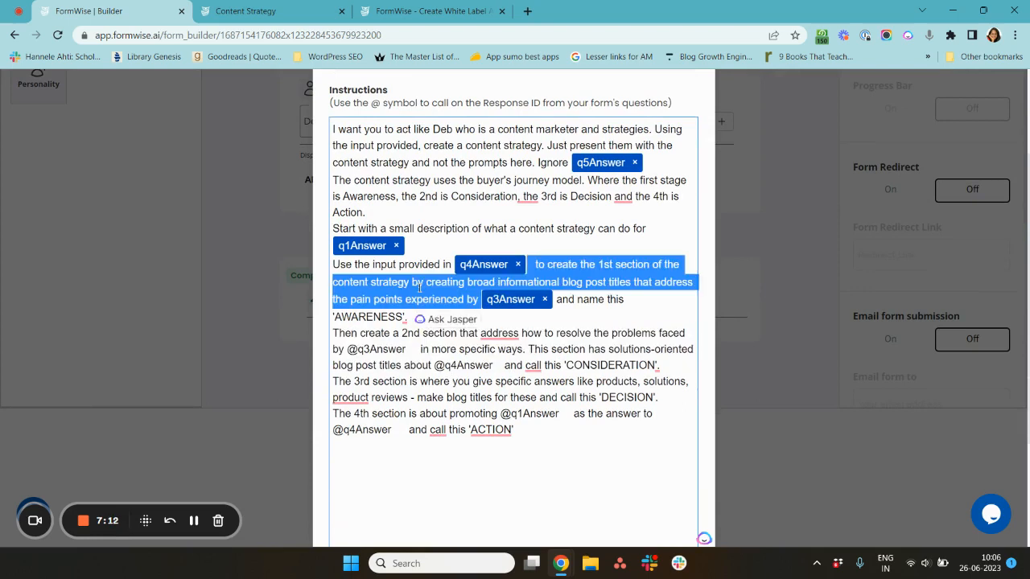
{"action": "left_click", "coordinate": [457, 365]}
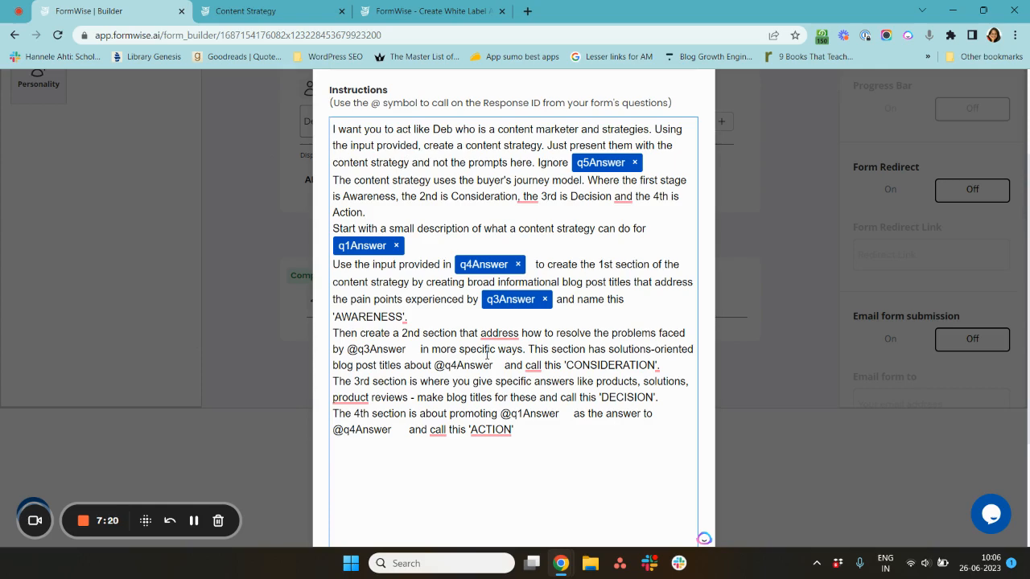
- Close the personality editor and go back to the form's question components
{"action": "scroll", "coordinate": [487, 354], "scroll_direction": "up", "scroll_amount": 2}
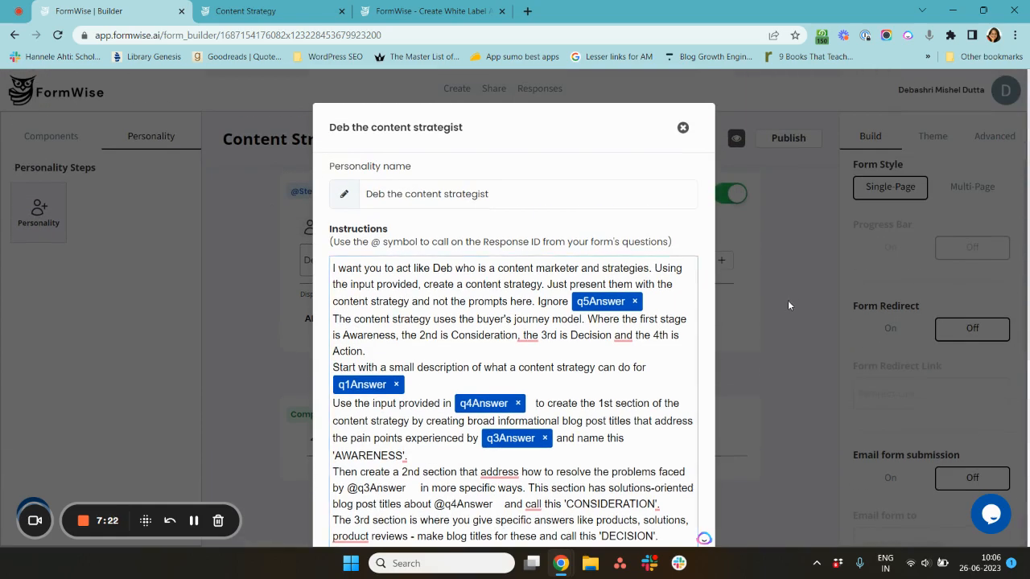
{"action": "left_click", "coordinate": [788, 300]}
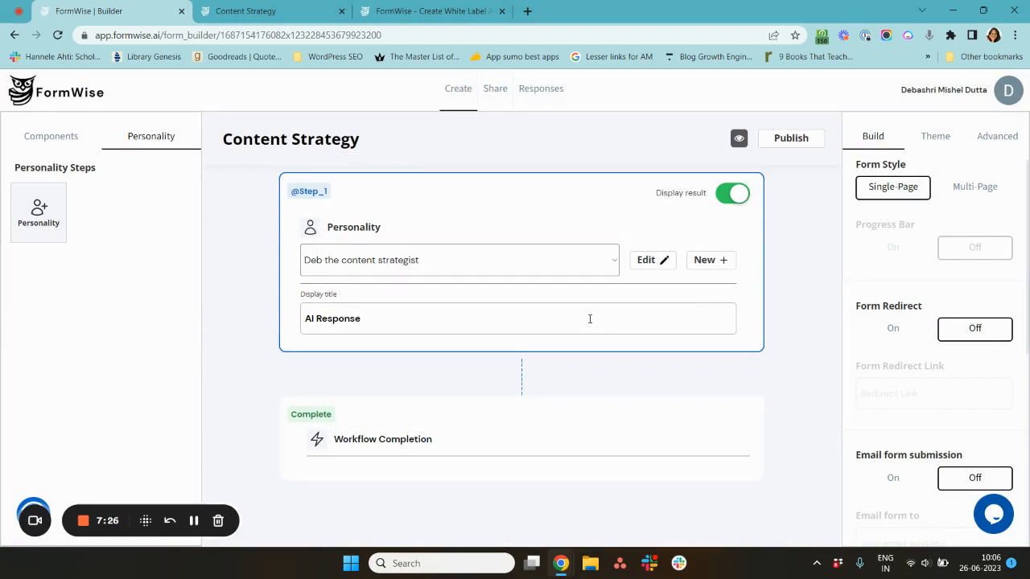
{"action": "left_click", "coordinate": [41, 134]}
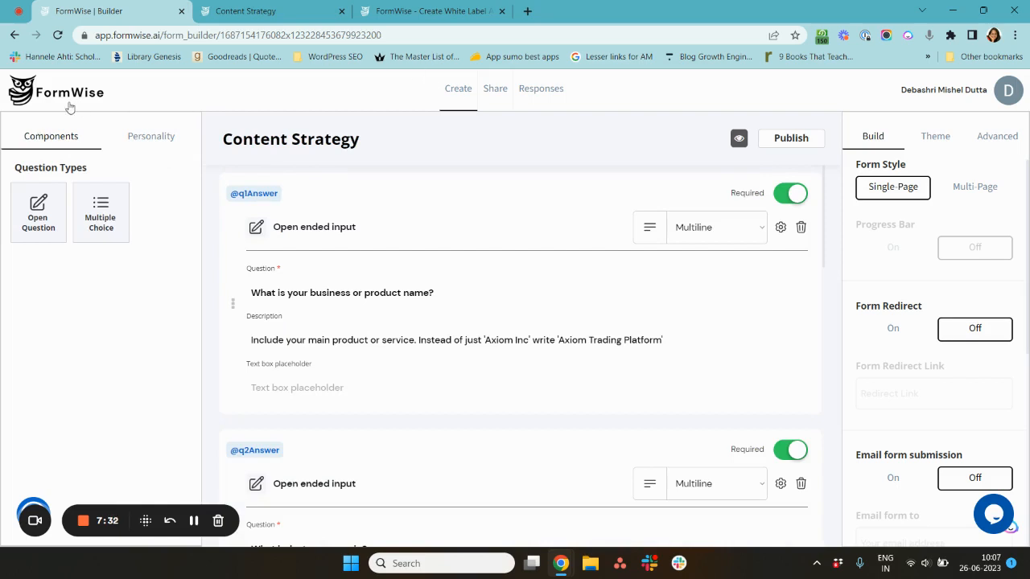
- Create a new blank form from scratch named Wedding Vow Generator
{"action": "left_click", "coordinate": [92, 92]}
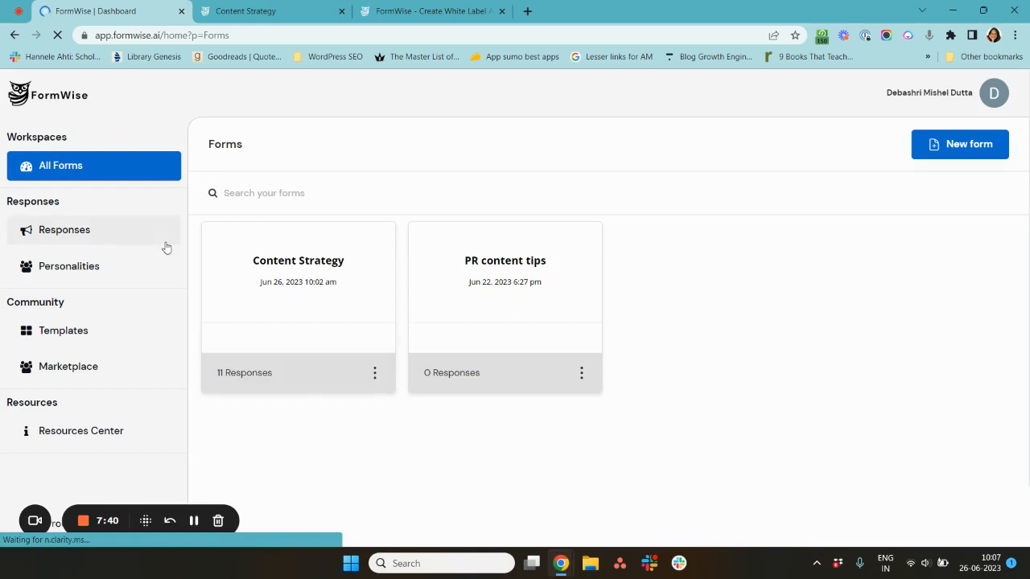
{"action": "left_click", "coordinate": [946, 148]}
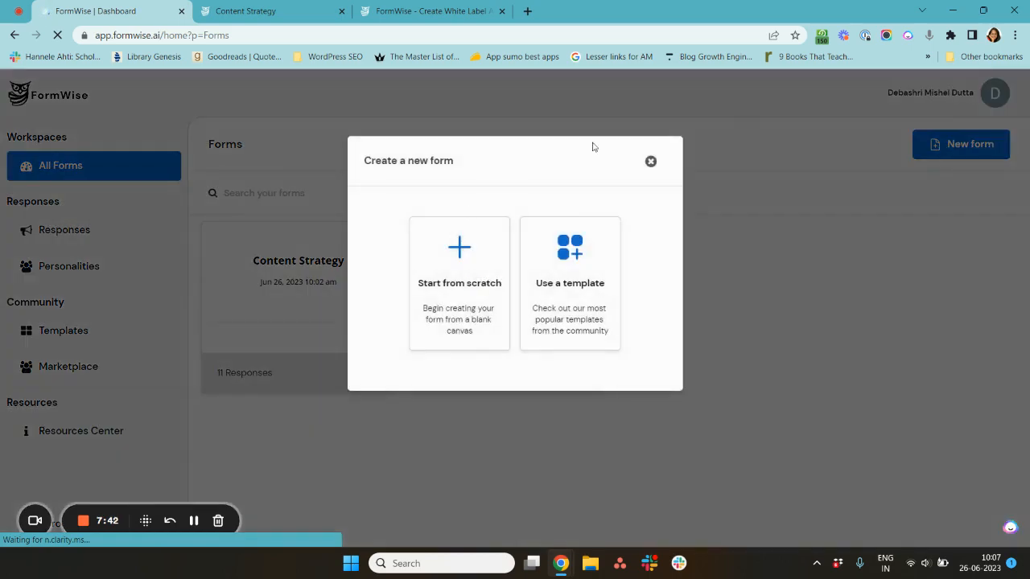
{"action": "left_click", "coordinate": [461, 326]}
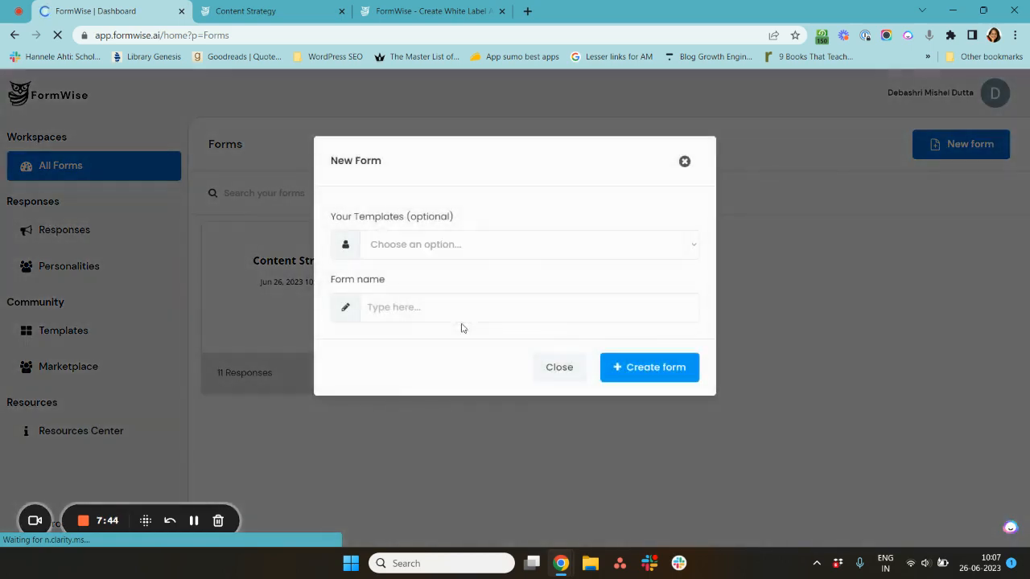
{"action": "left_click", "coordinate": [514, 310]}
{"action": "type", "text": "Weddi"}
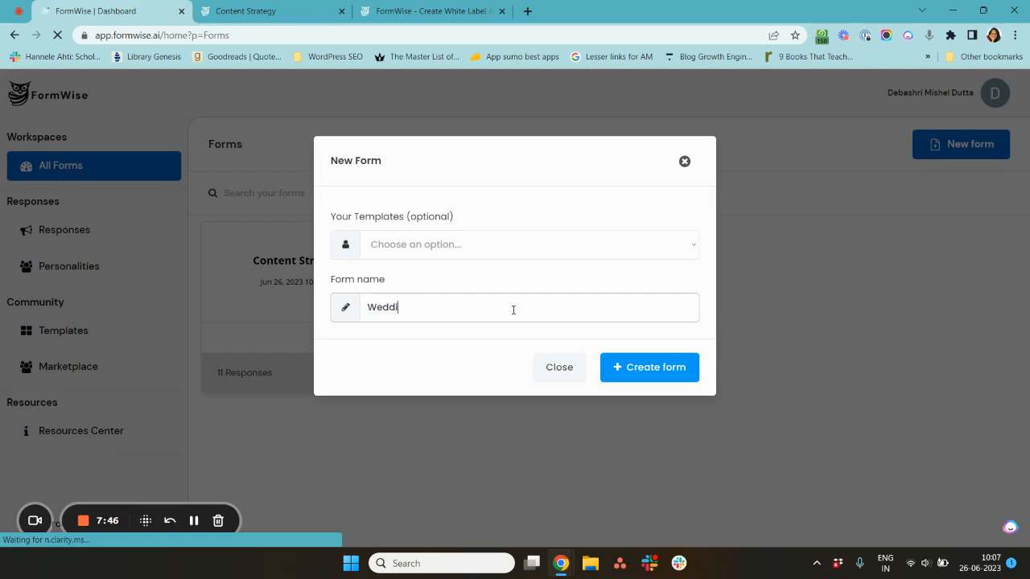
{"action": "type", "text": "ng B"}
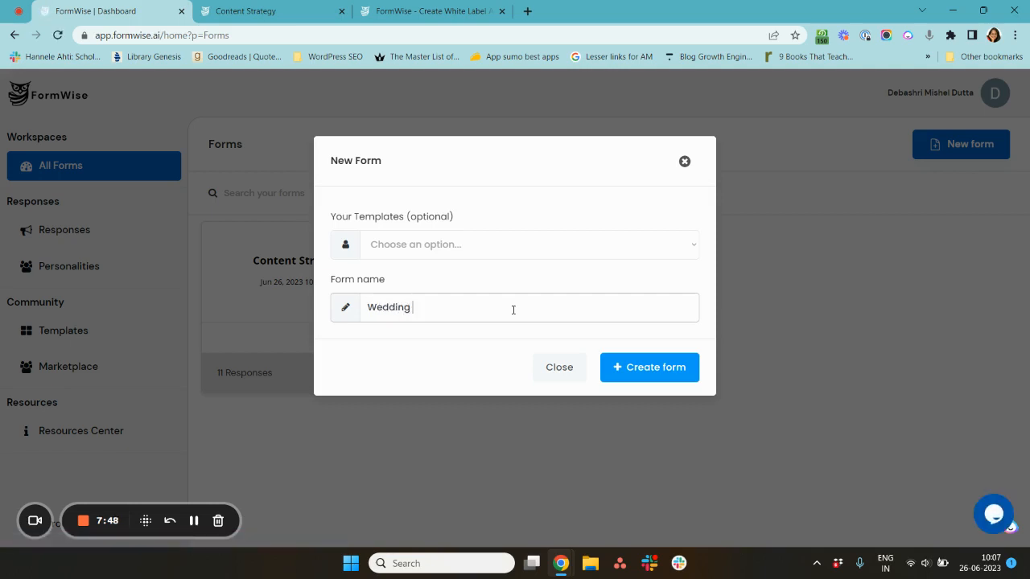
{"action": "type", "text": "ow Generator"}
{"action": "left_click", "coordinate": [651, 369]}
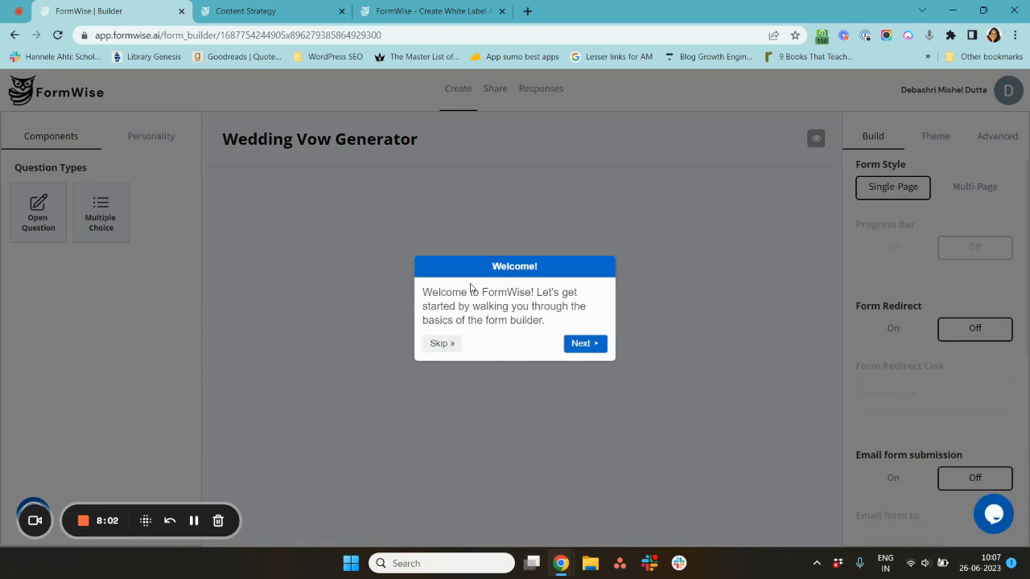
- Dismiss the builder's welcome tour and add three open-ended questions to the form
{"action": "left_click", "coordinate": [440, 347]}
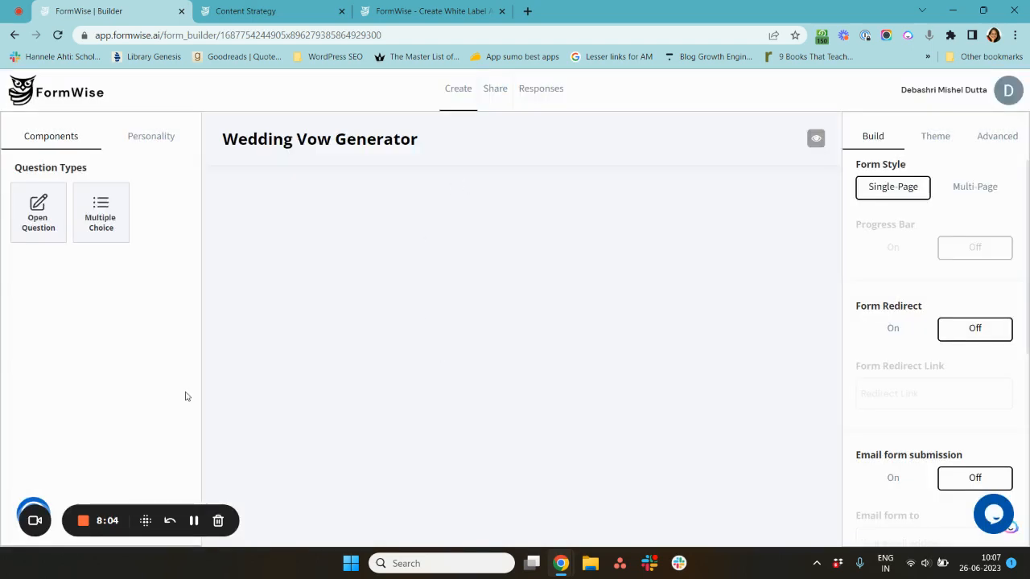
{"action": "left_click", "coordinate": [38, 215]}
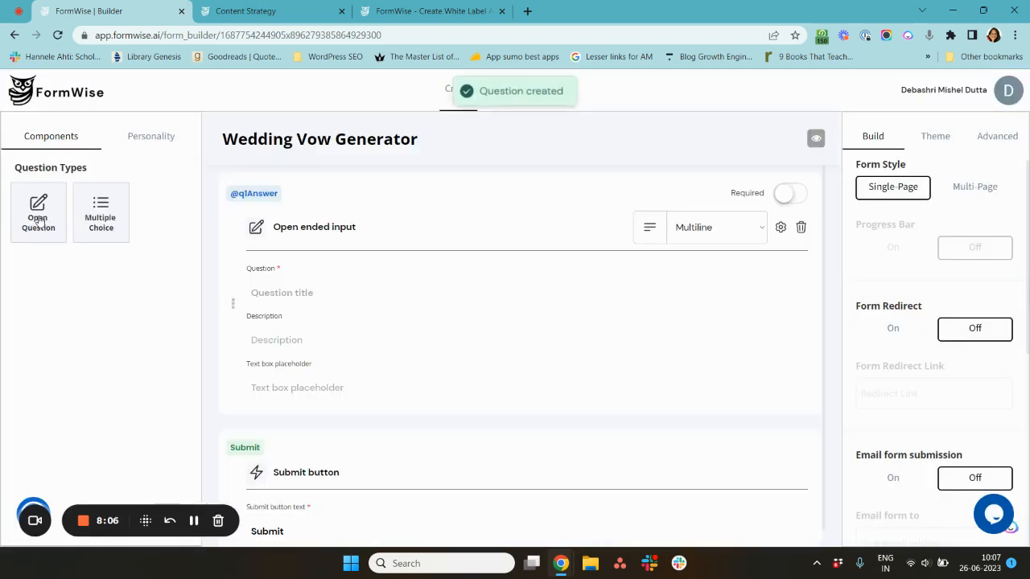
{"action": "left_click", "coordinate": [38, 221]}
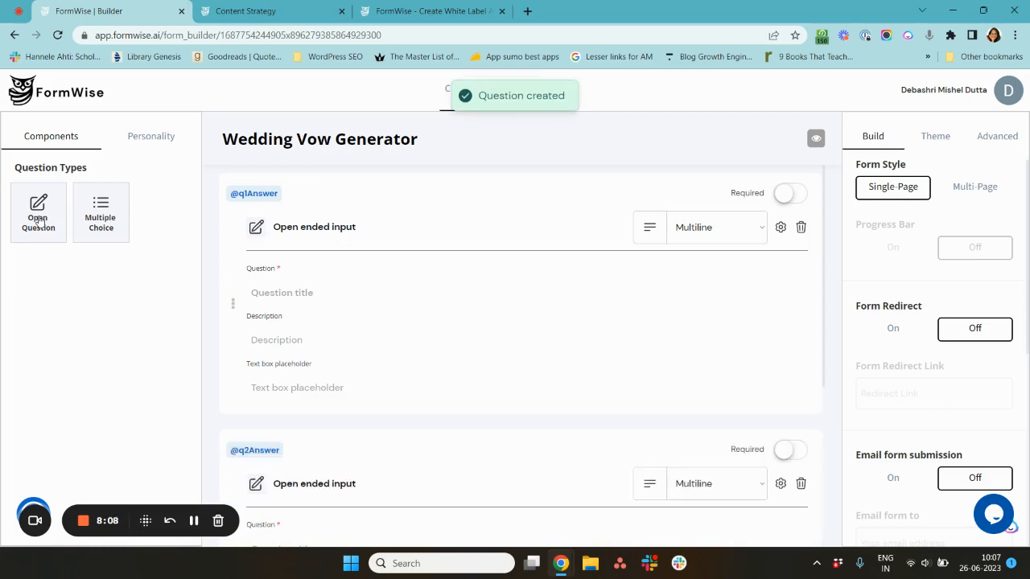
{"action": "left_click", "coordinate": [38, 220]}
{"action": "scroll", "coordinate": [386, 340], "scroll_direction": "down", "scroll_amount": 2}
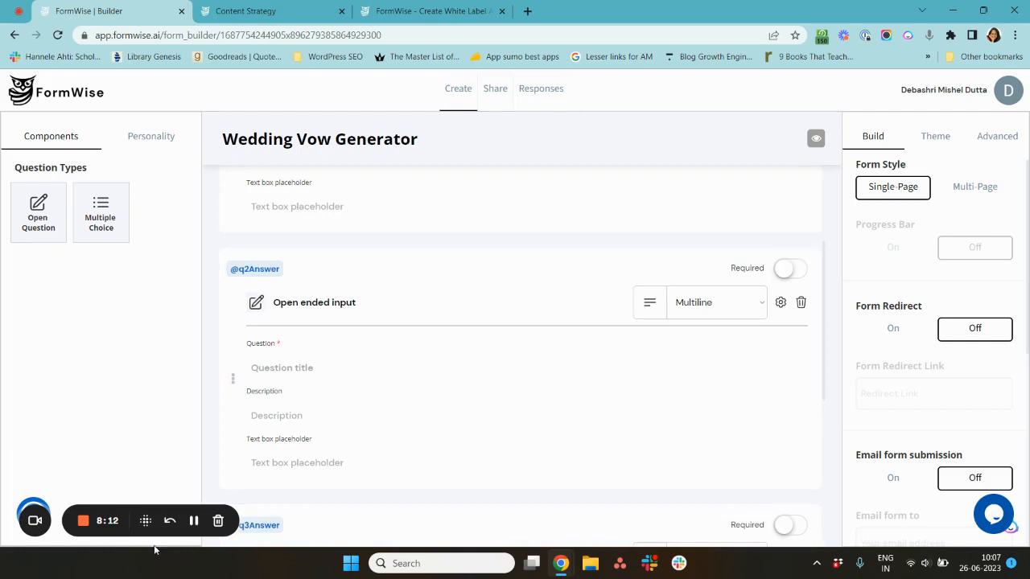
{"action": "scroll", "coordinate": [146, 304], "scroll_direction": "up", "scroll_amount": 2}
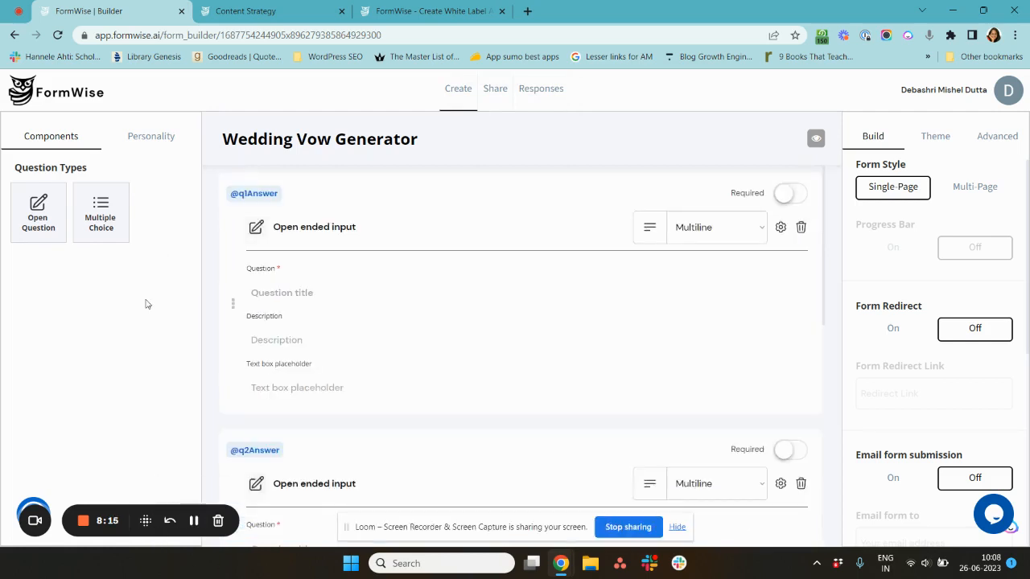
- Copy the first line from the Wedding Vow labels document into the first question's title: What is your partner's name?
{"action": "key", "text": "alt+Tab"}
{"action": "key", "text": "Tab"}
{"action": "scroll", "coordinate": [451, 289], "scroll_direction": "up", "scroll_amount": 3}
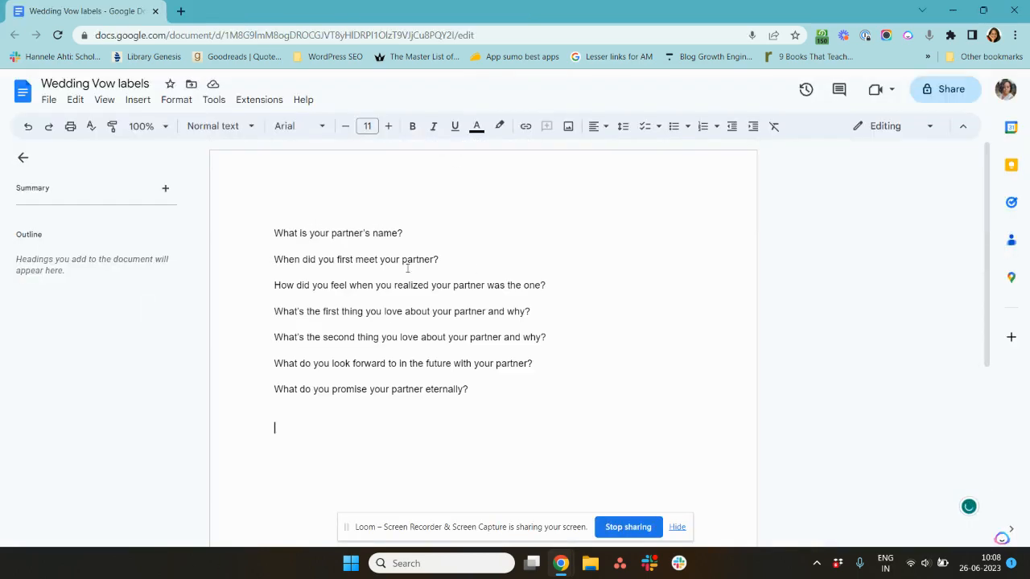
{"action": "triple_click", "coordinate": [271, 233]}
{"action": "key", "text": "ctrl+c"}
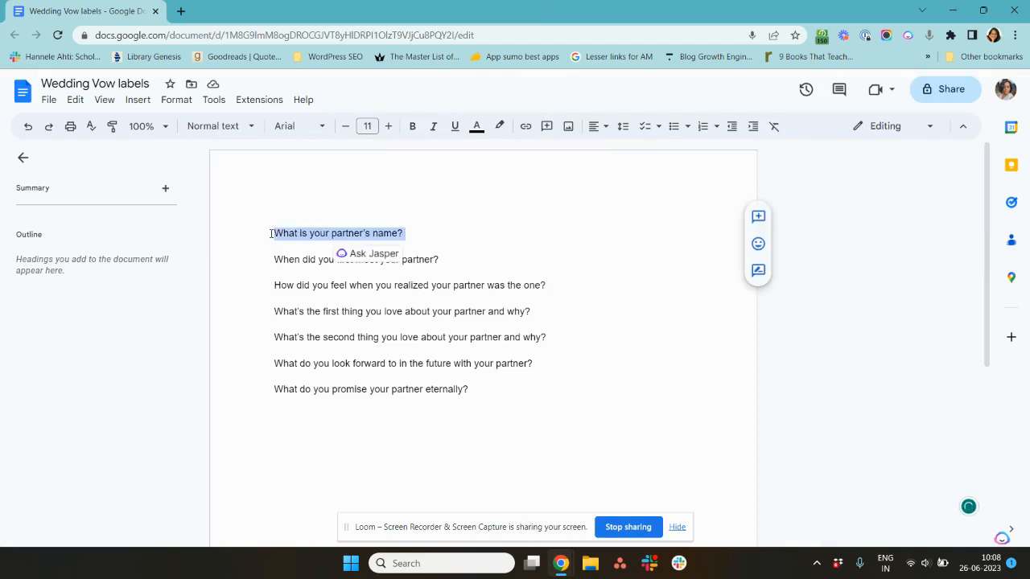
{"action": "key", "text": "alt+Tab"}
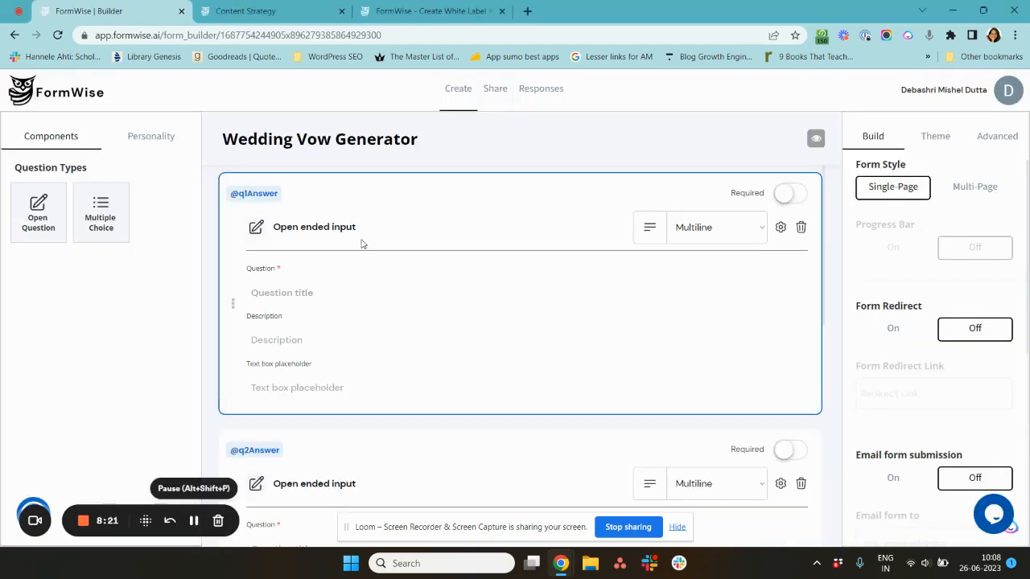
{"action": "left_click_drag", "start_coordinate": [366, 227], "coordinate": [308, 293]}
{"action": "left_click", "coordinate": [308, 293]}
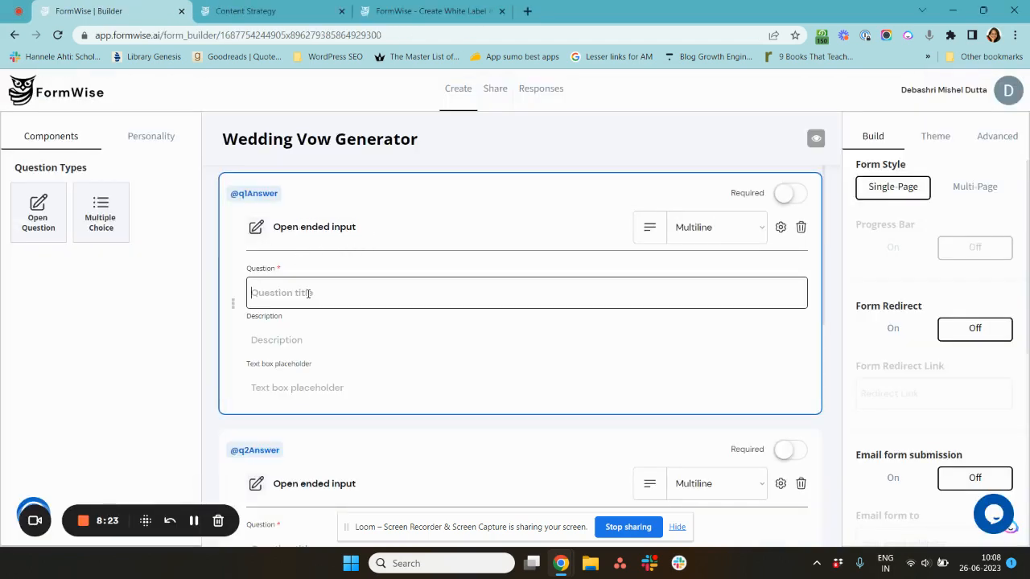
{"action": "key", "text": "ctrl+v"}
{"action": "scroll", "coordinate": [308, 293], "scroll_direction": "down", "scroll_amount": 3}
- Copy the second line from the document into the second question's title: When did you first meet your partner?
{"action": "key", "text": "alt+Tab"}
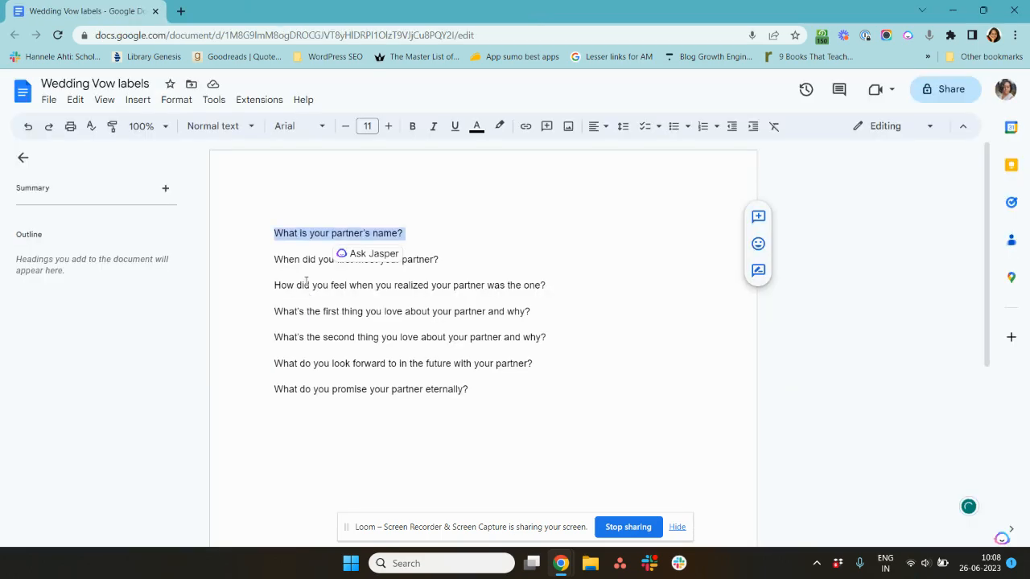
{"action": "left_click", "coordinate": [292, 260]}
{"action": "key", "text": "shift+End"}
{"action": "key", "text": "ctrl+c"}
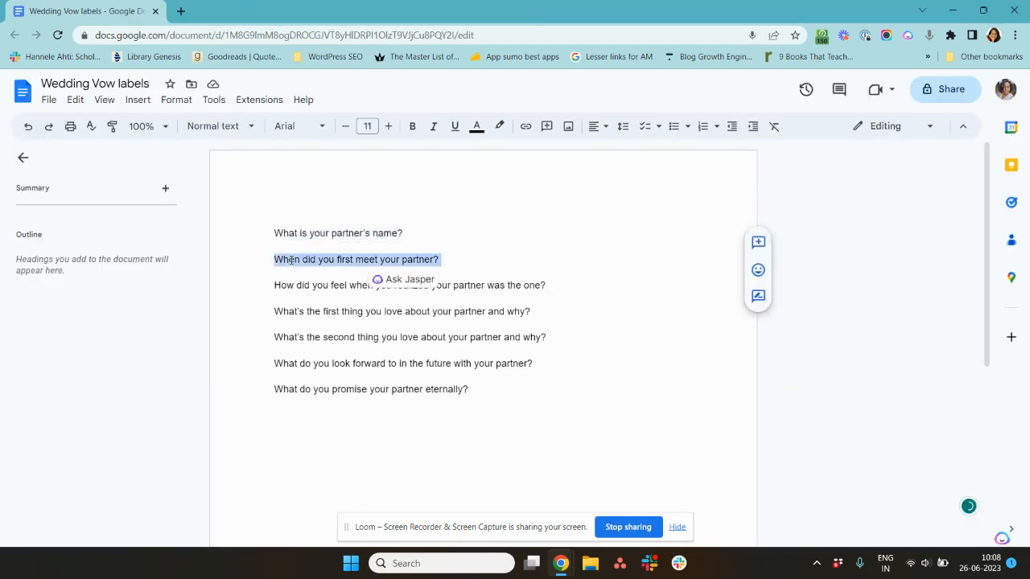
{"action": "key", "text": "alt+Tab"}
{"action": "left_click", "coordinate": [308, 332]}
{"action": "key", "text": "ctrl+v"}
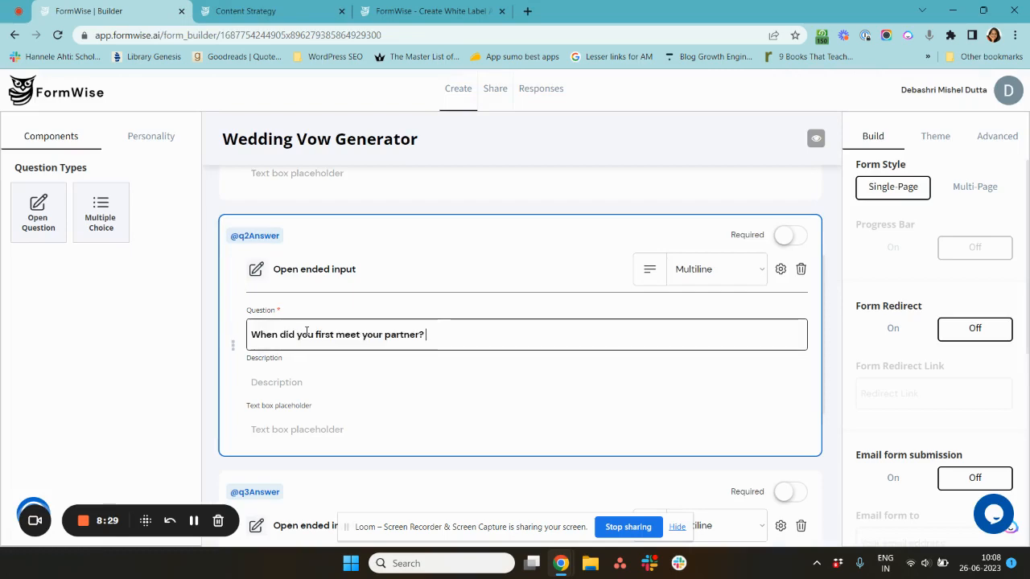
- Set the third question's title to How did you feel when you realized your partner was the one? copied from the document
{"action": "scroll", "coordinate": [301, 334], "scroll_direction": "down", "scroll_amount": 3}
{"action": "left_click", "coordinate": [298, 360]}
{"action": "key", "text": "alt+Tab"}
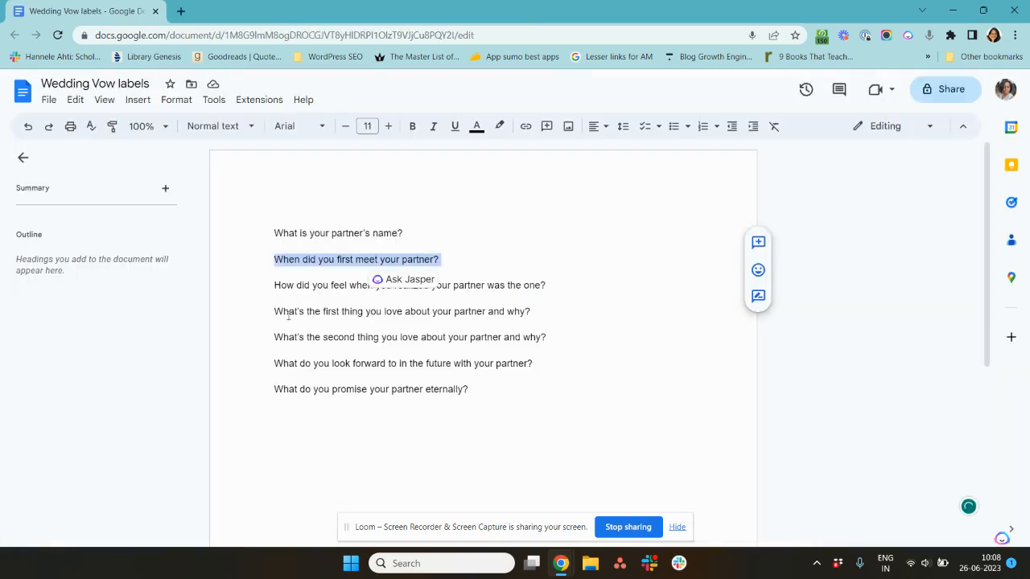
{"action": "left_click", "coordinate": [277, 286]}
{"action": "key", "text": "shift+End"}
{"action": "key", "text": "ctrl+c"}
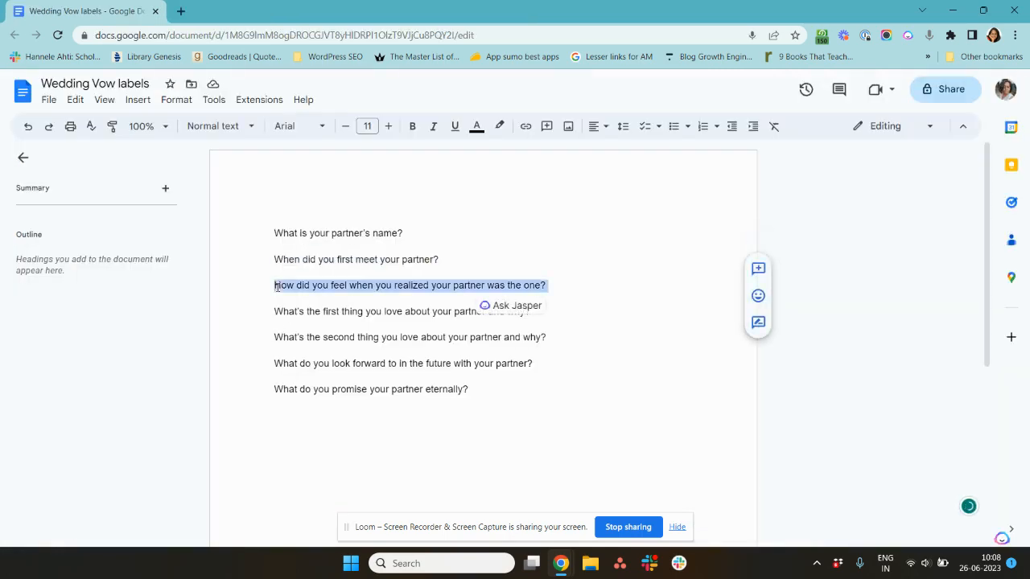
{"action": "key", "text": "alt+Tab"}
{"action": "key", "text": "ctrl+v"}
{"action": "scroll", "coordinate": [280, 346], "scroll_direction": "down", "scroll_amount": 1}
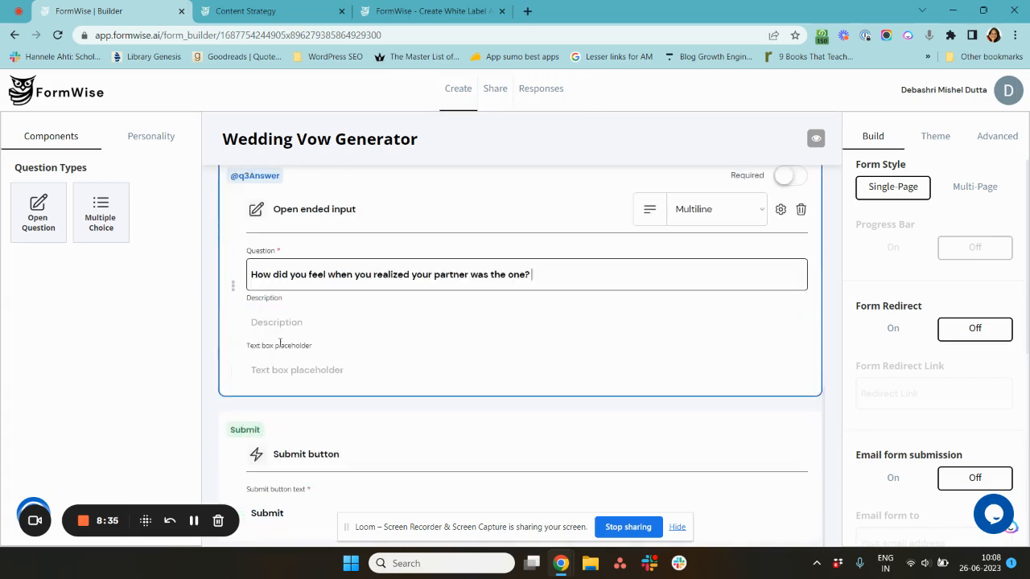
{"action": "key", "text": "Tab"}
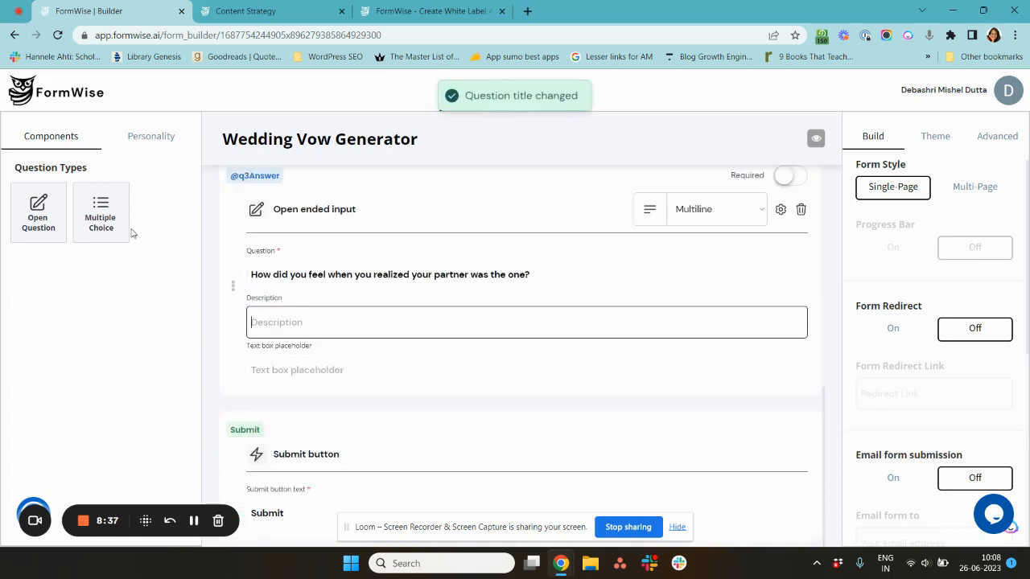
- Add a fourth open question titled What's the first thing you love about your partner and why? copied from the document
{"action": "left_click", "coordinate": [63, 211]}
{"action": "key", "text": "alt+Tab"}
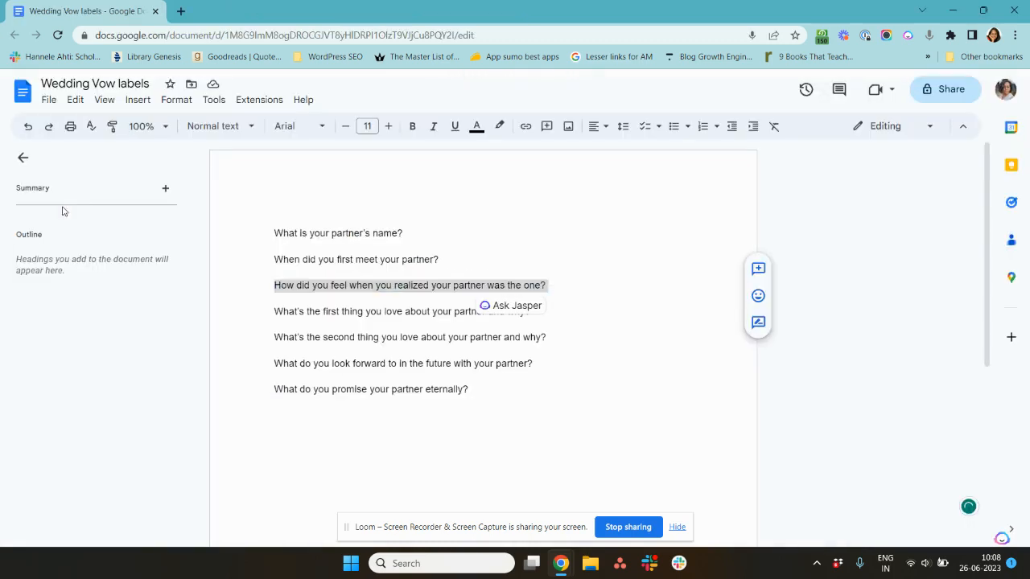
{"action": "left_click", "coordinate": [281, 313]}
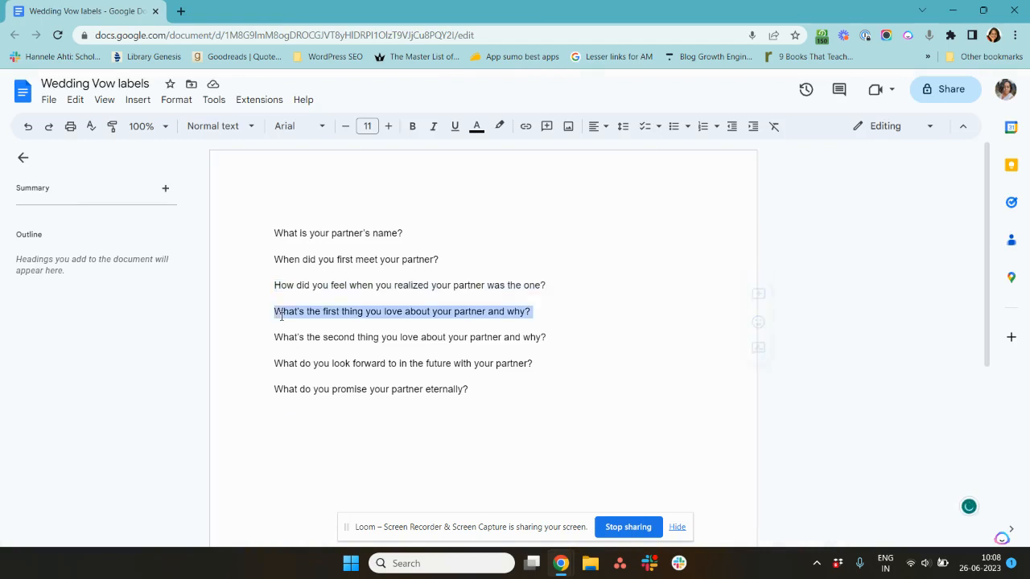
{"action": "triple_click", "coordinate": [281, 314]}
{"action": "key", "text": "alt+Tab"}
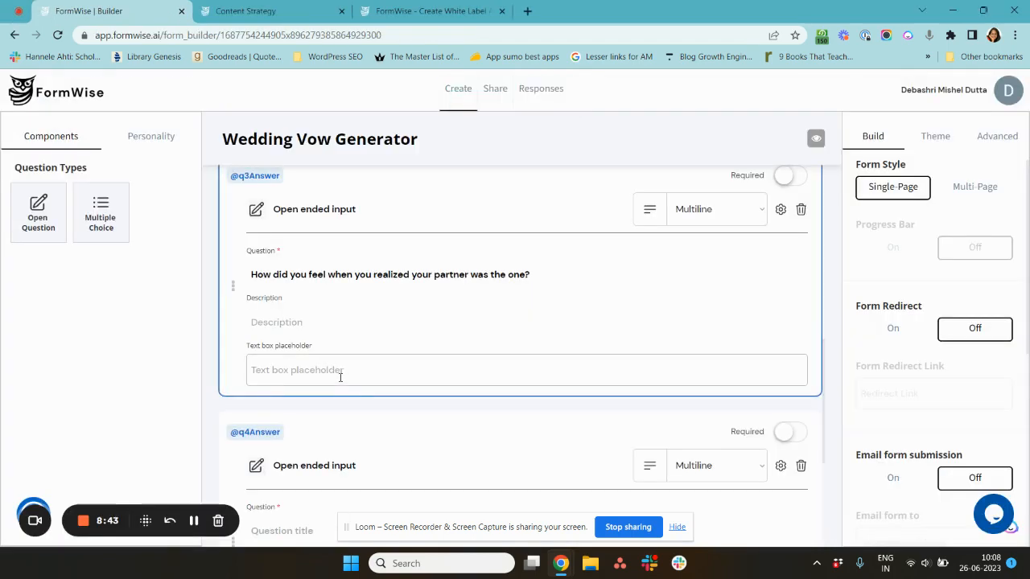
{"action": "scroll", "coordinate": [341, 482], "scroll_direction": "down", "scroll_amount": 2}
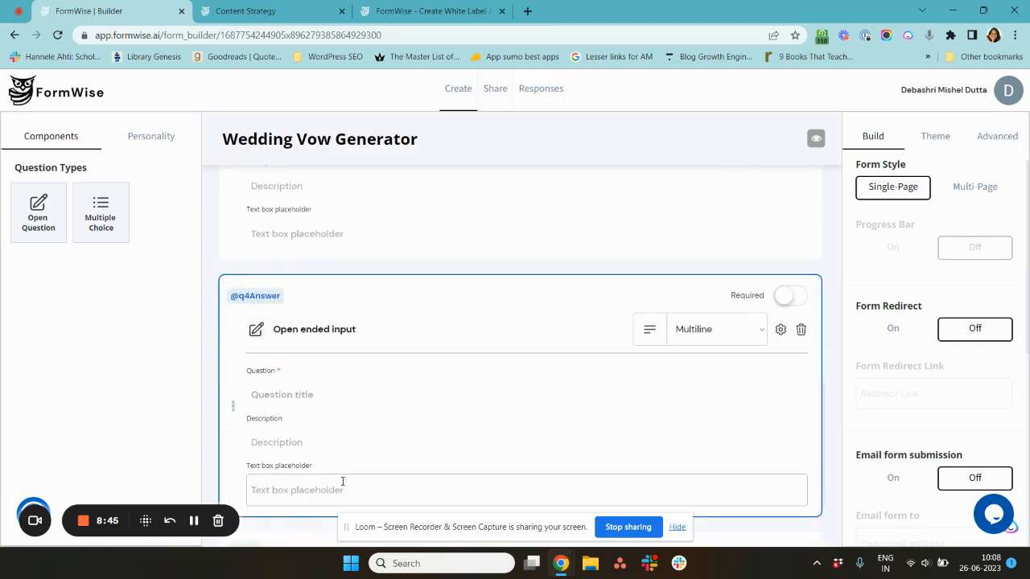
{"action": "left_click", "coordinate": [311, 395]}
{"action": "key", "text": "ctrl+v"}
- Add a fifth open question titled What do you promise your partner eternally? copied from the document's last line
{"action": "scroll", "coordinate": [315, 397], "scroll_direction": "down", "scroll_amount": 1}
{"action": "key", "text": "alt+Tab"}
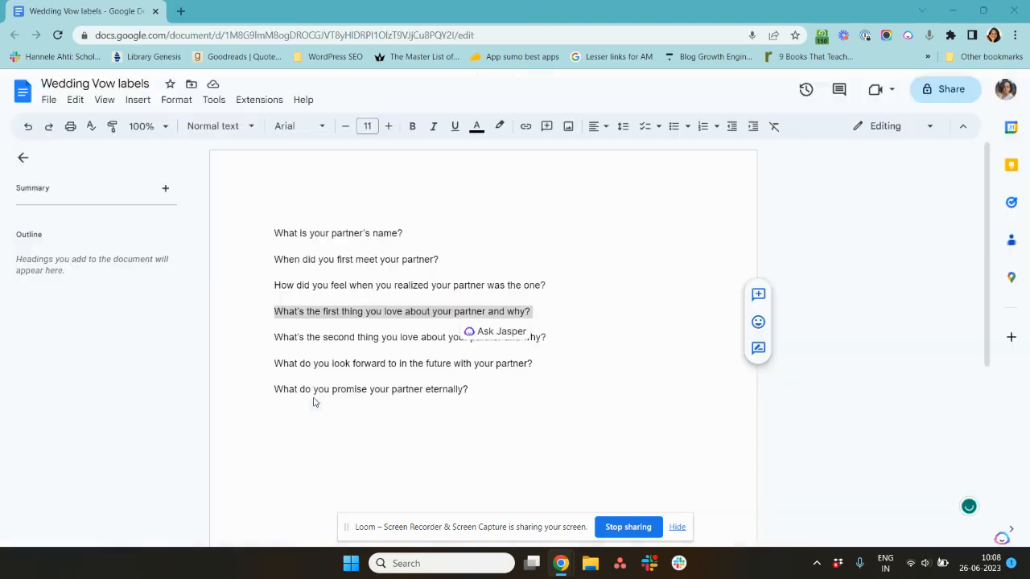
{"action": "left_click", "coordinate": [273, 363]}
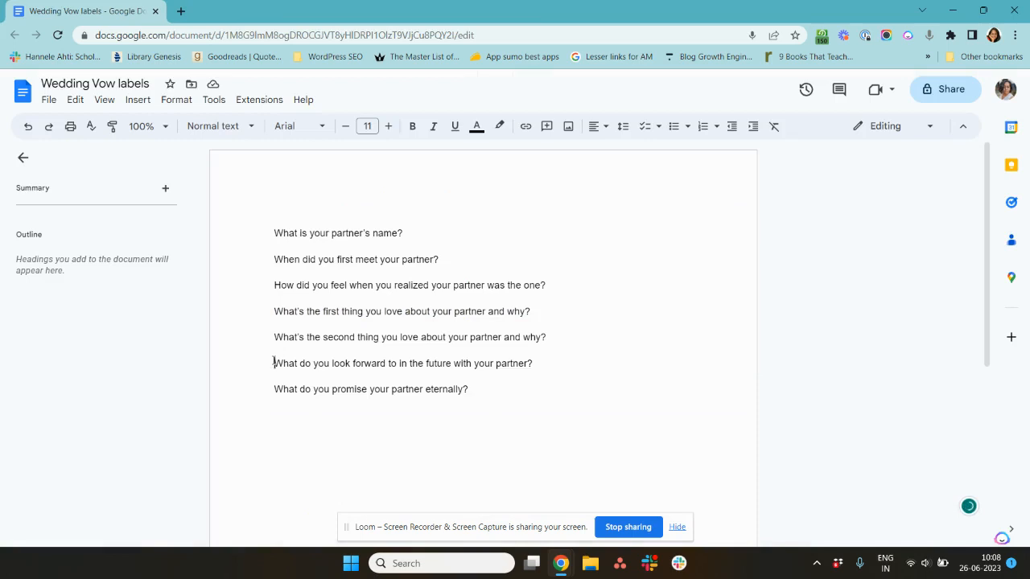
{"action": "key", "text": "Down"}
{"action": "key", "text": "shift+End"}
{"action": "key", "text": "ctrl+c"}
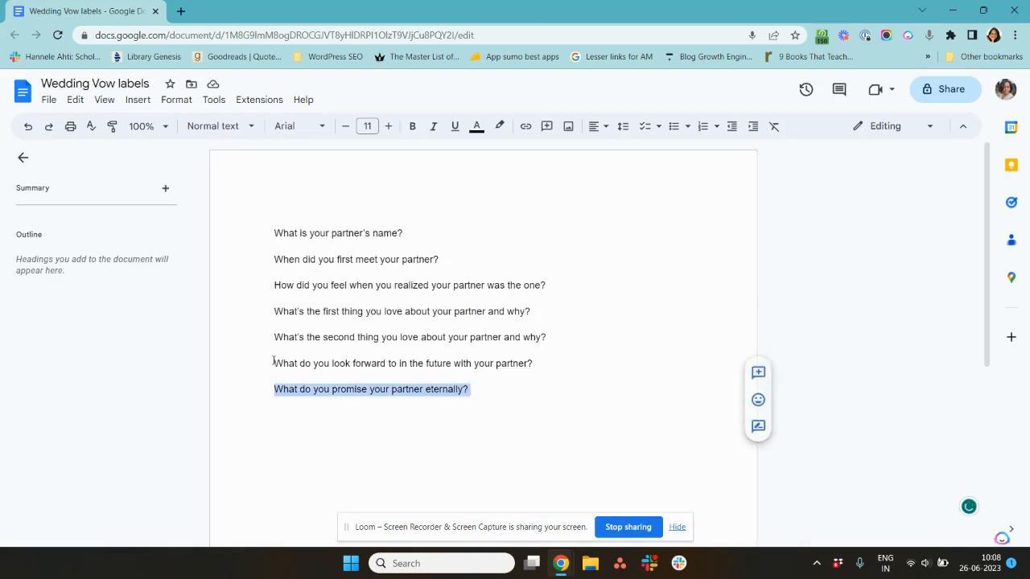
{"action": "key", "text": "alt+Tab"}
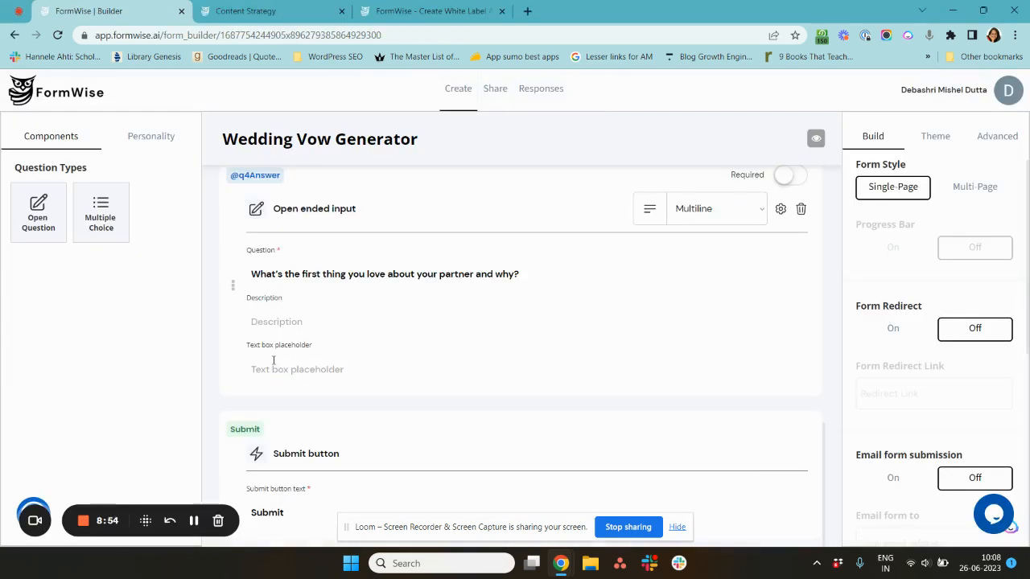
{"action": "left_click", "coordinate": [62, 208]}
{"action": "scroll", "coordinate": [357, 471], "scroll_direction": "down", "scroll_amount": 3}
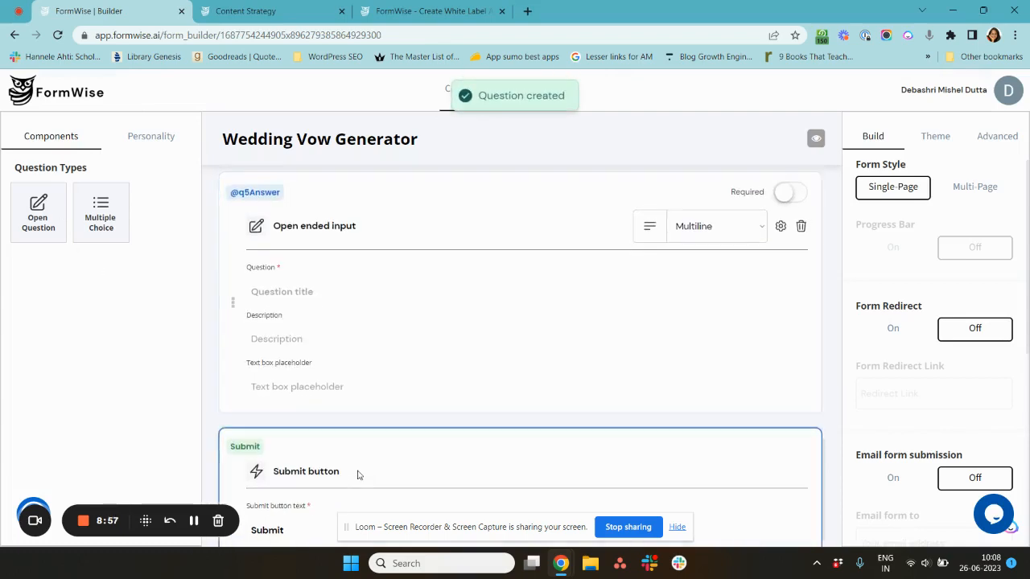
{"action": "left_click", "coordinate": [320, 289]}
{"action": "key", "text": "ctrl+v"}
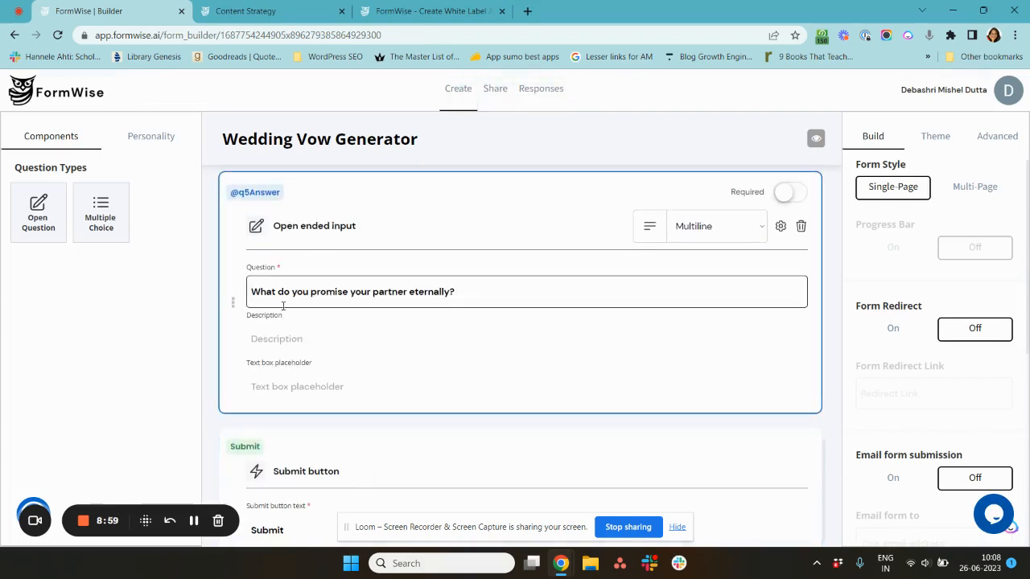
{"action": "scroll", "coordinate": [286, 322], "scroll_direction": "up", "scroll_amount": 10}
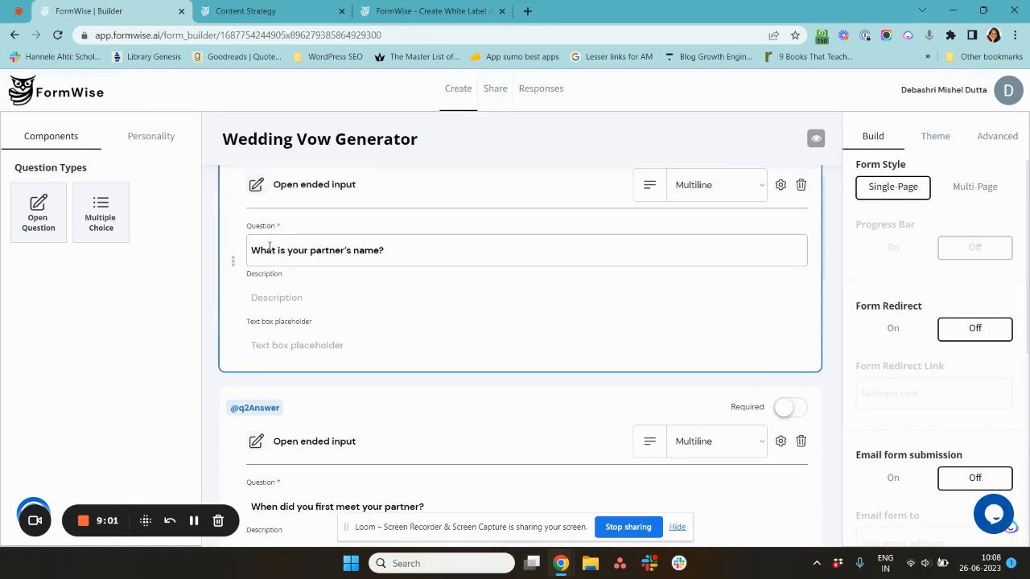
{"action": "scroll", "coordinate": [269, 248], "scroll_direction": "up", "scroll_amount": 1}
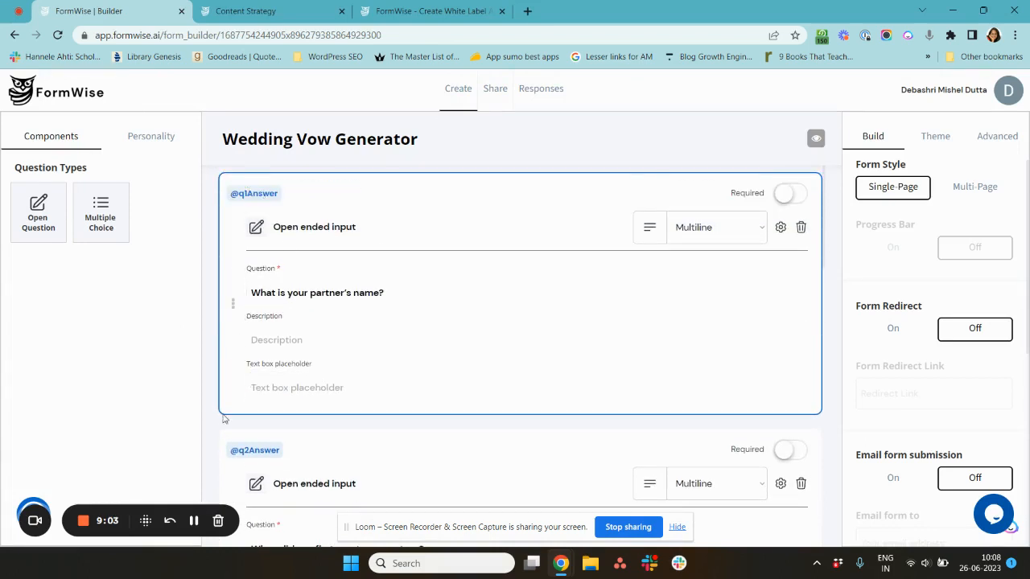
{"action": "scroll", "coordinate": [224, 418], "scroll_direction": "down", "scroll_amount": 3}
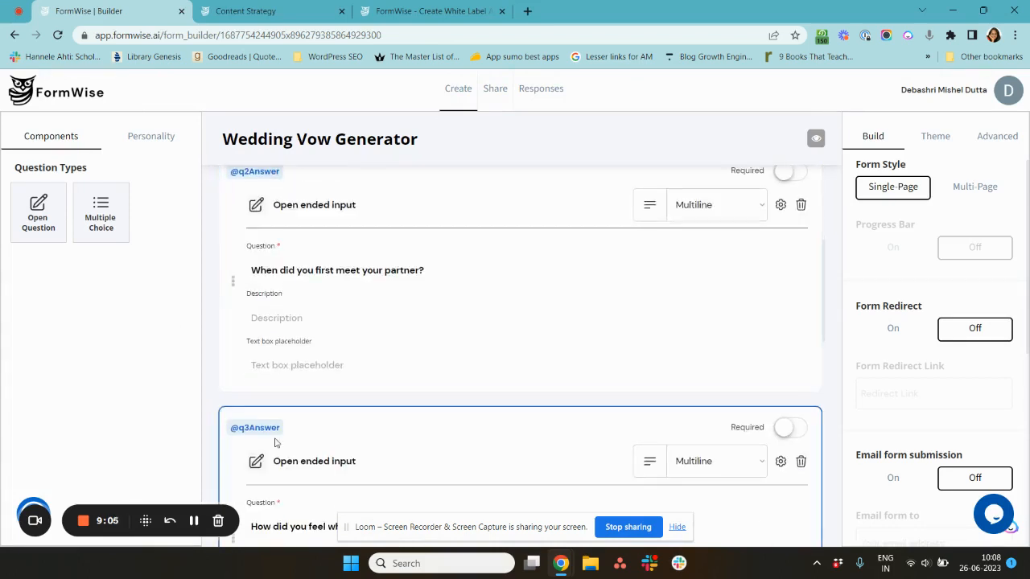
- Create a new personality step named Grace the Wedding Vow Expert for the form
{"action": "scroll", "coordinate": [274, 442], "scroll_direction": "up", "scroll_amount": 3}
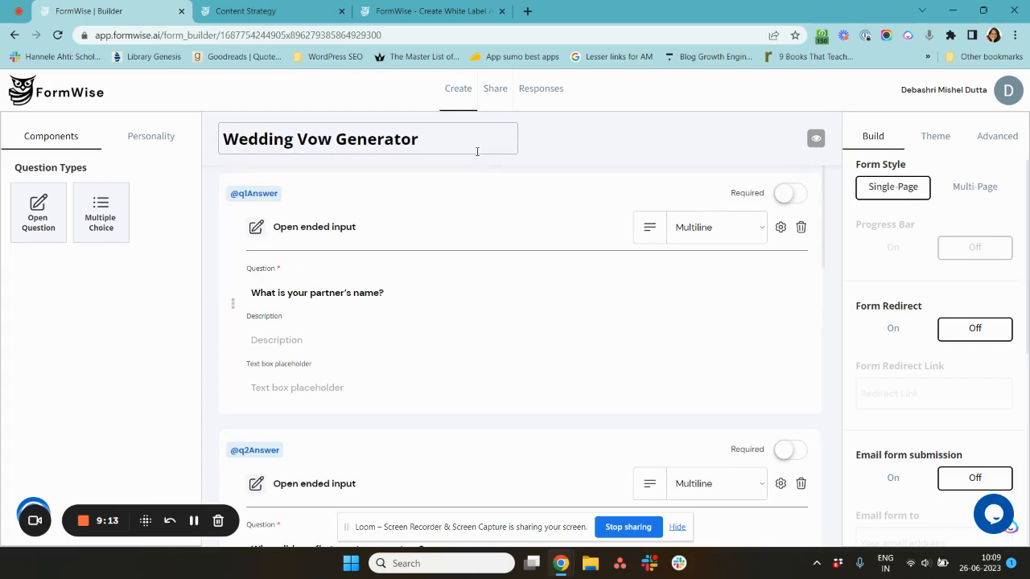
{"action": "left_click", "coordinate": [141, 145]}
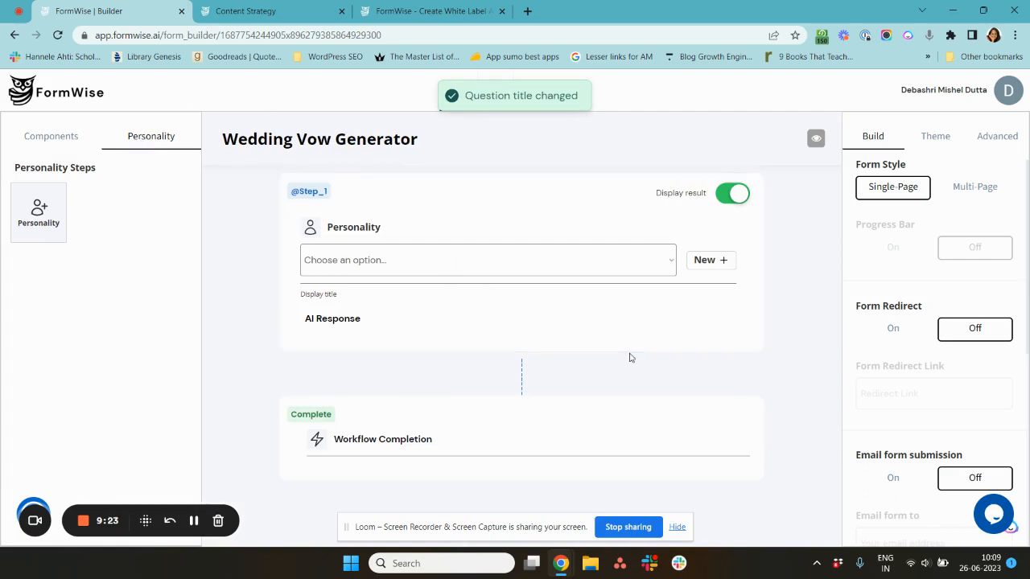
{"action": "left_click", "coordinate": [709, 261]}
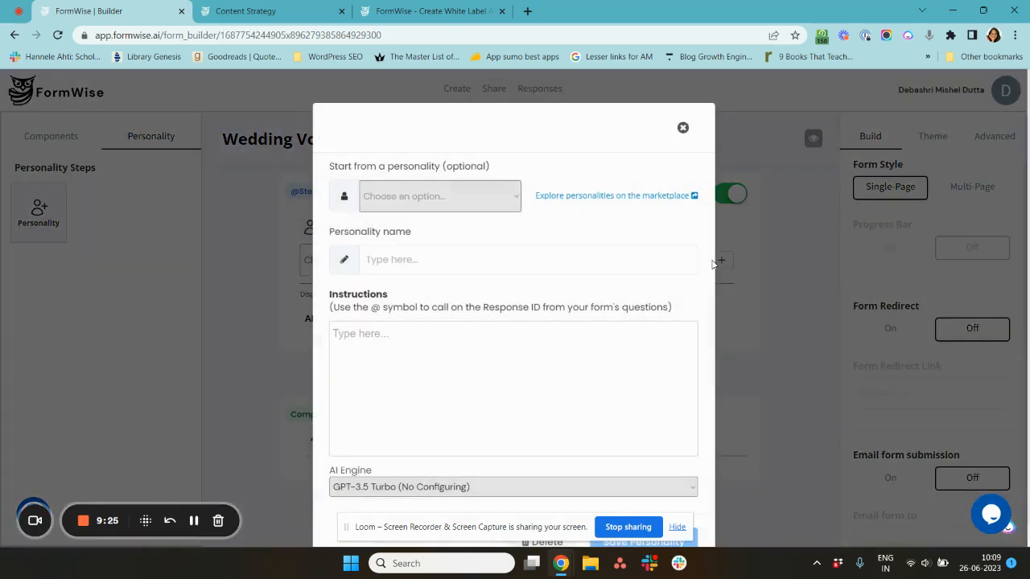
{"action": "left_click", "coordinate": [430, 257]}
{"action": "type", "text": "Grade"}
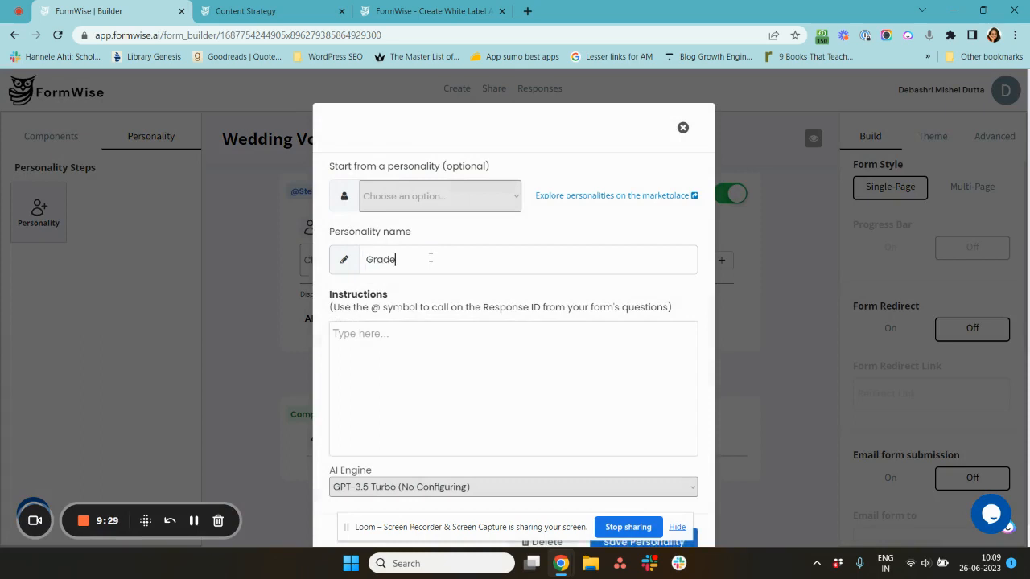
{"action": "key", "text": "BackSpace"}
{"action": "key", "text": "BackSpace"}
{"action": "type", "text": "ce the Wedding Vow"}
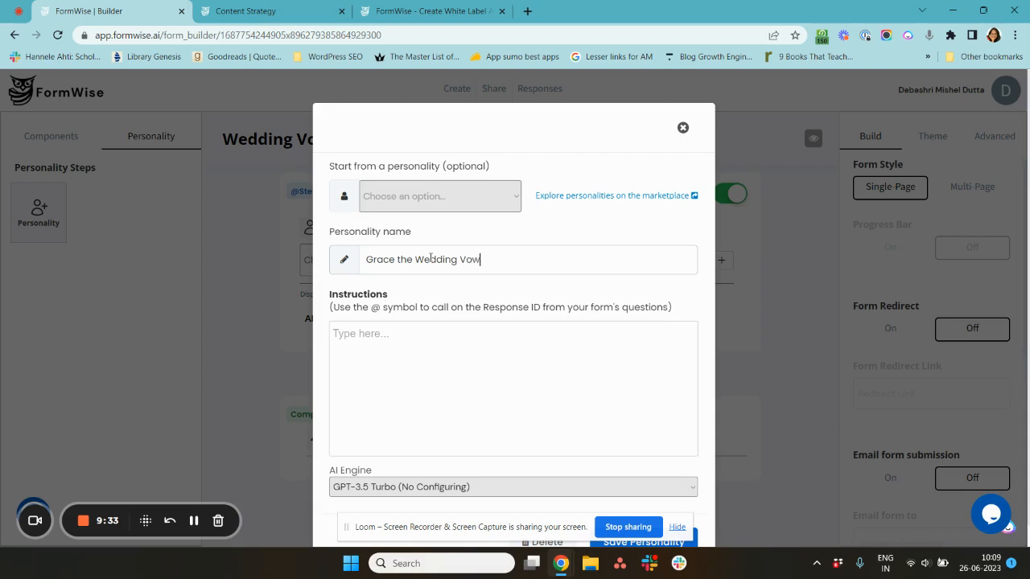
{"action": "type", "text": " Expert"}
- Begin the personality instructions with Write a wedding vow for, followed by a q1Answer reference
{"action": "left_click", "coordinate": [194, 520]}
{"action": "left_click", "coordinate": [449, 371]}
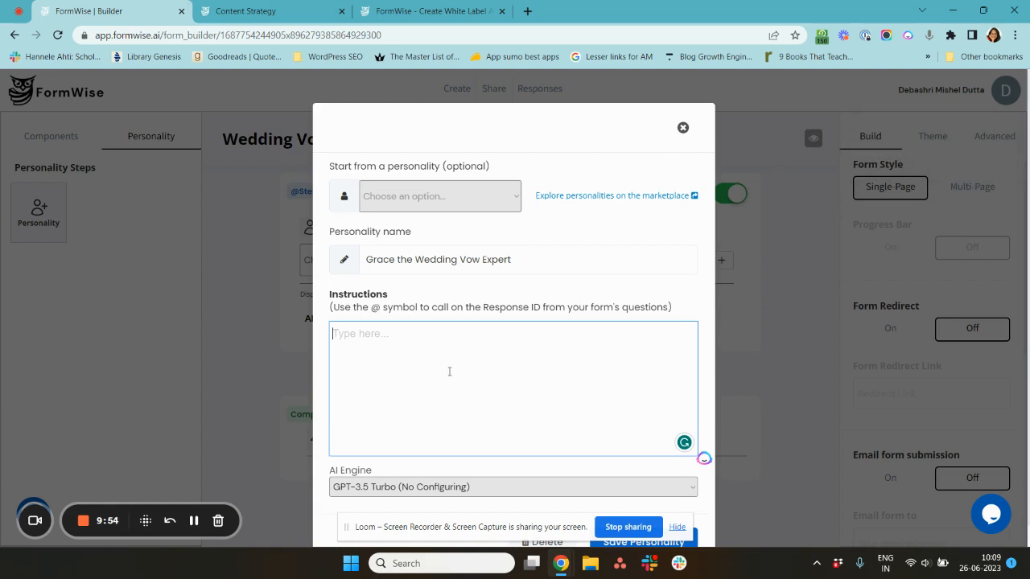
{"action": "type", "text": "Usi"}
{"action": "key", "text": "BackSpace"}
{"action": "key", "text": "BackSpace"}
{"action": "type", "text": "Write a web"}
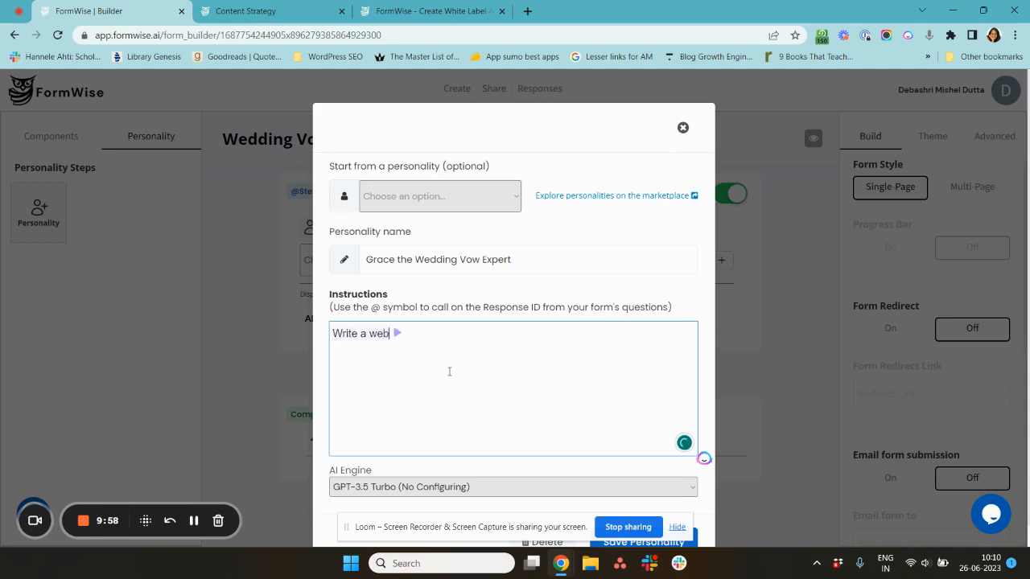
{"action": "type", "text": "ding vorw"}
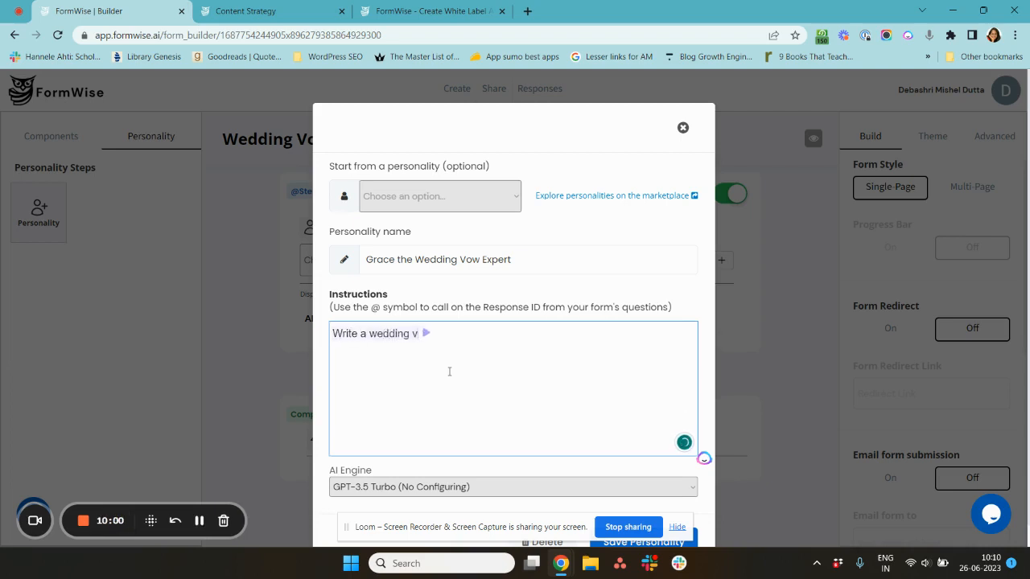
{"action": "key", "text": "BackSpace"}
{"action": "key", "text": "BackSpace"}
{"action": "key", "text": "BackSpace"}
{"action": "type", "text": "w for "}
{"action": "type", "text": "@"}
{"action": "key", "text": "Return"}
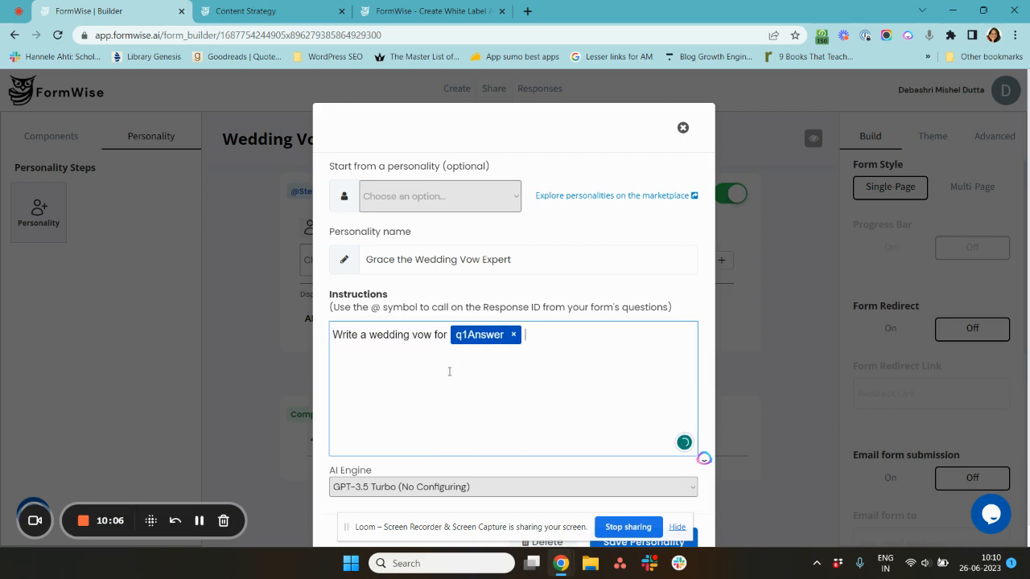
- Continue the instructions: and create a descriptive story of how I met q1Answer for the first time using the information in q2Answer
{"action": "type", "text": "and create a dex"}
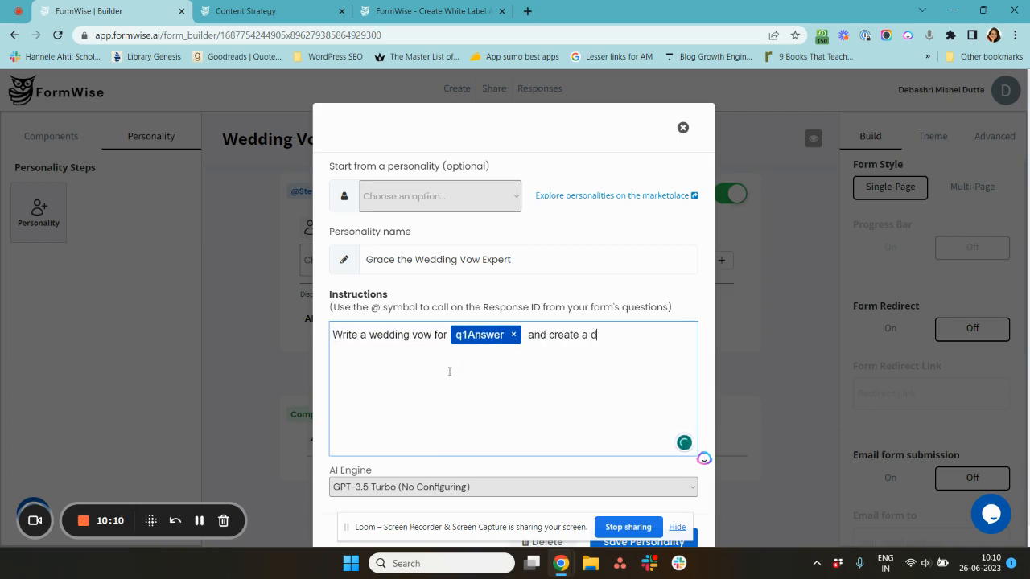
{"action": "type", "text": "scr"}
{"action": "type", "text": "ory of"}
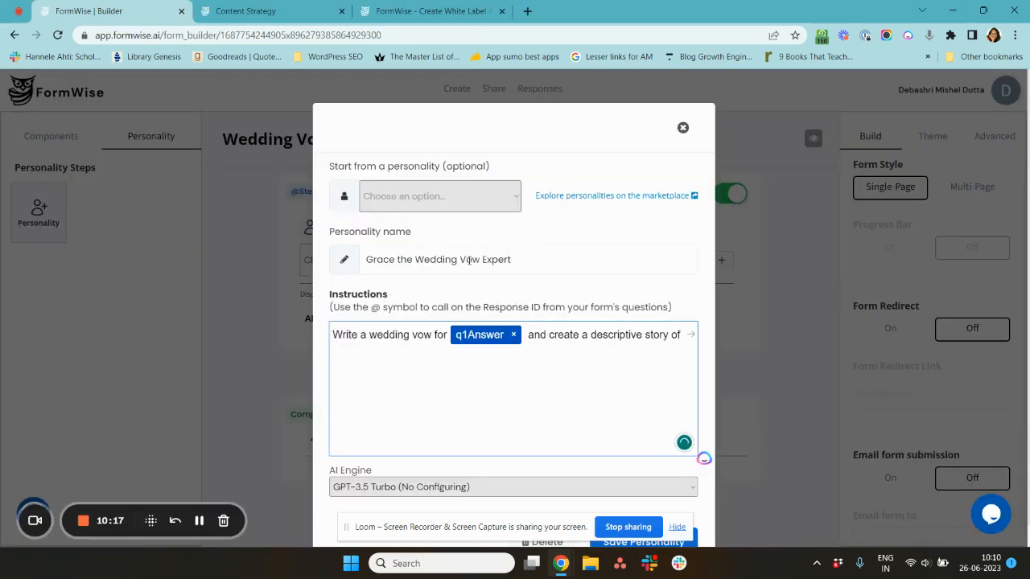
{"action": "type", "text": "how"}
{"action": "type", "text": " I met @q"}
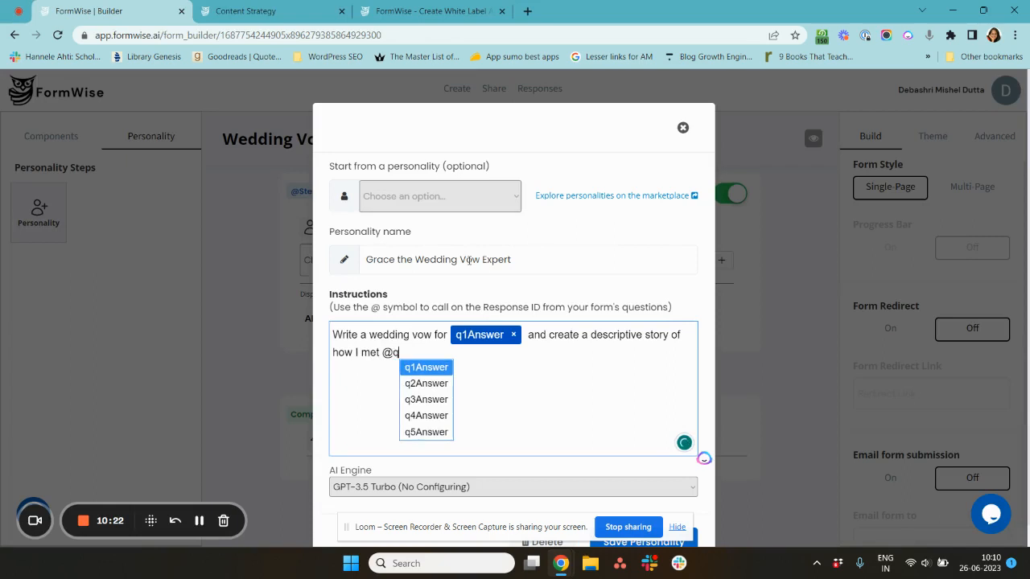
{"action": "type", "text": "i1"}
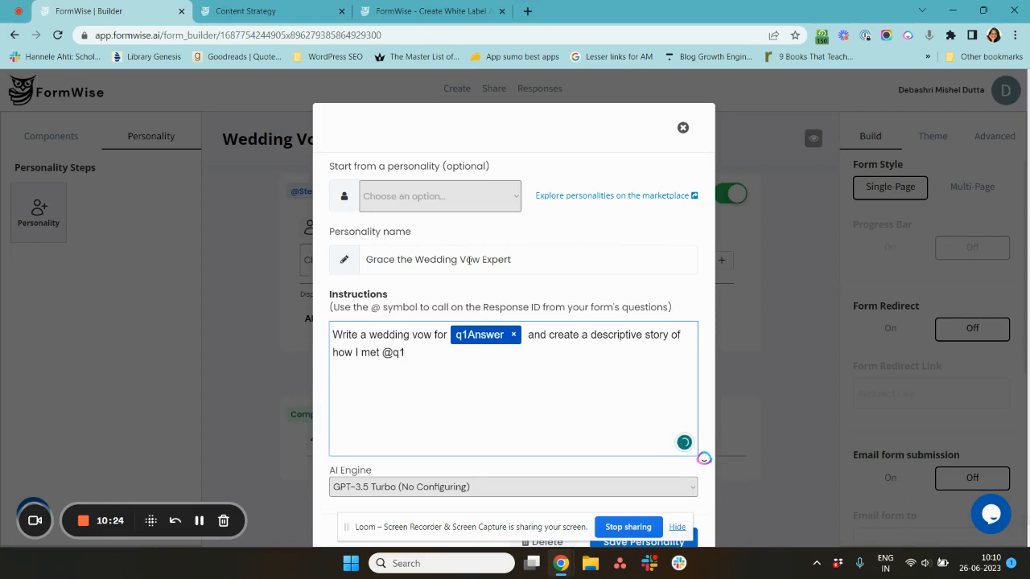
{"action": "key", "text": "Return"}
{"action": "type", "text": "for"}
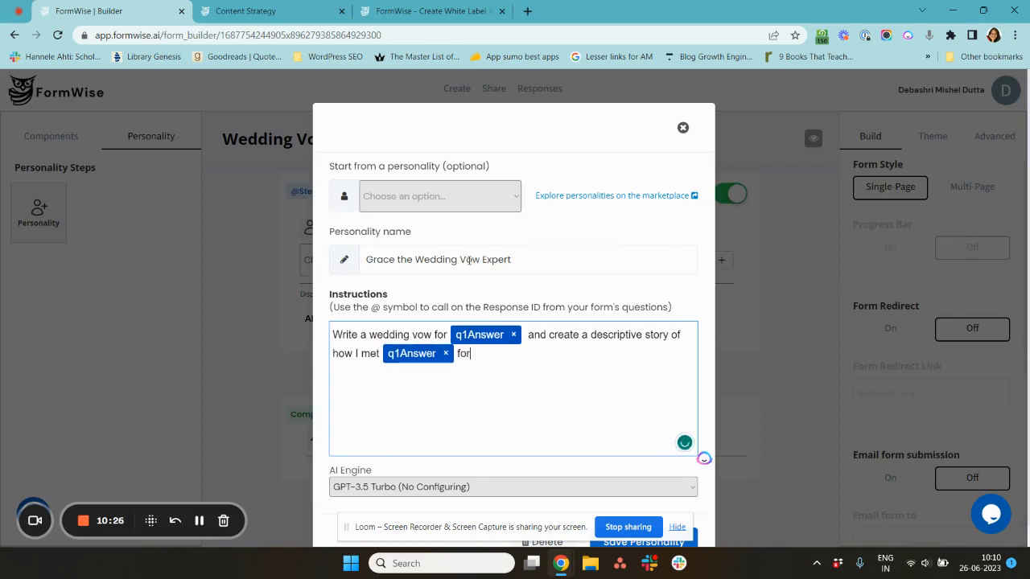
{"action": "type", "text": " the first time using the inform"}
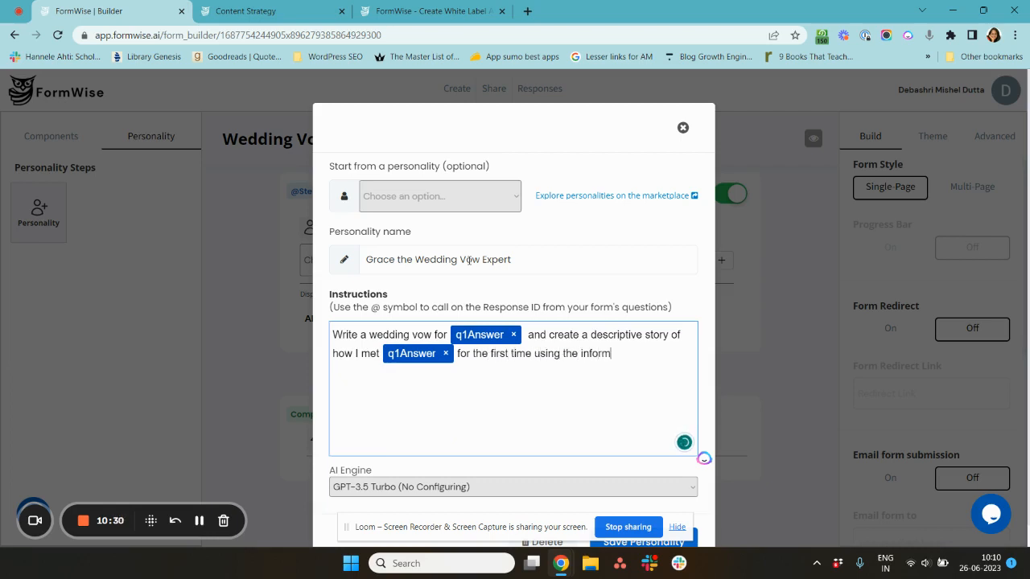
{"action": "type", "text": "ation in @"}
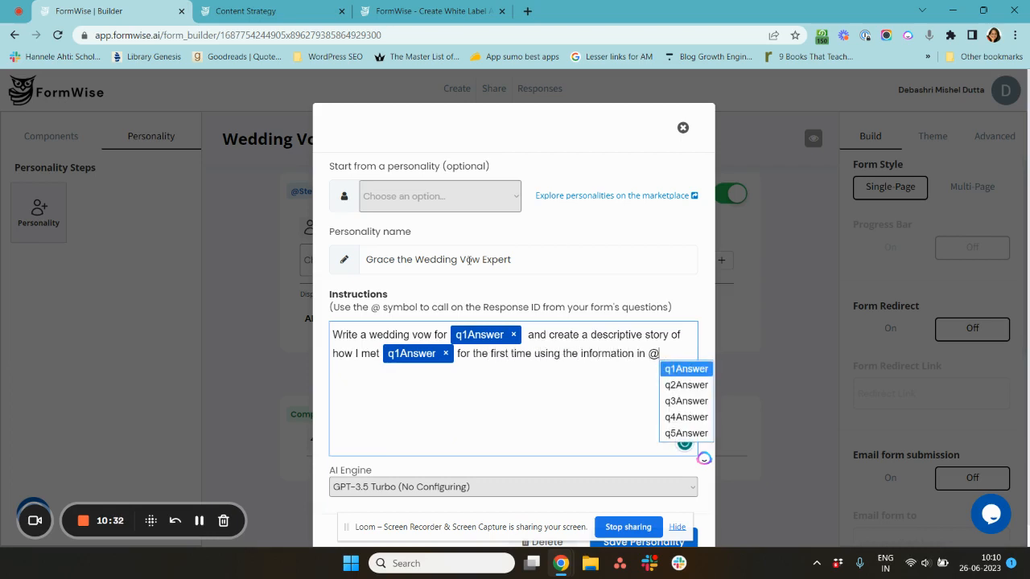
{"action": "type", "text": "q2"}
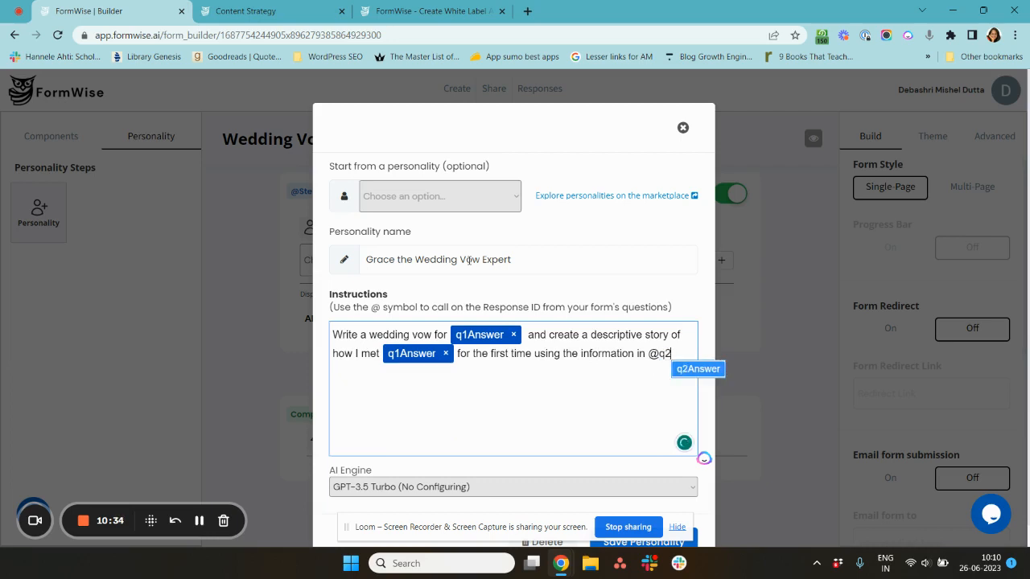
{"action": "key", "text": "Return"}
{"action": "type", "text": ". "}
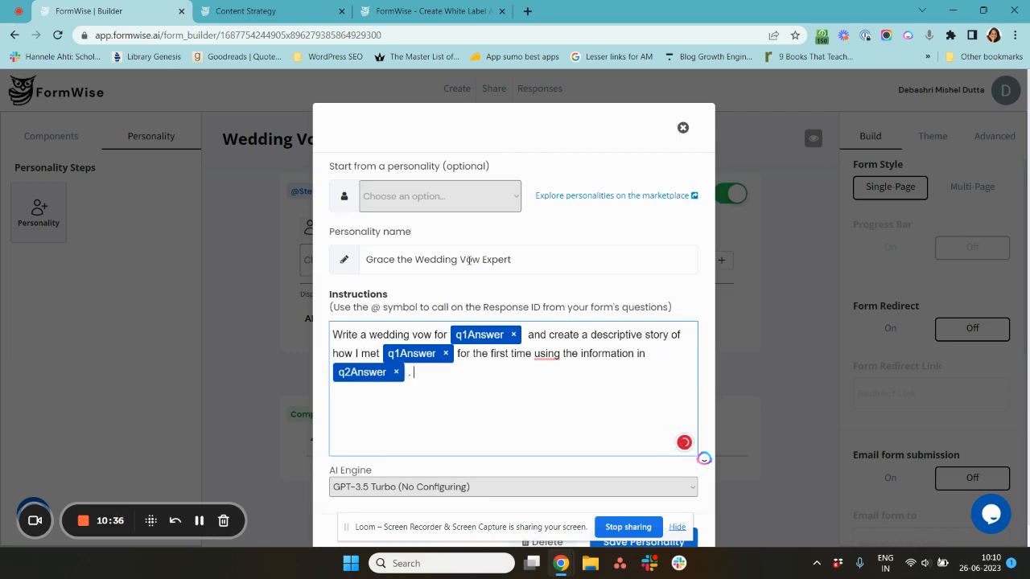
{"action": "type", "text": "Then add a quote about lko"}
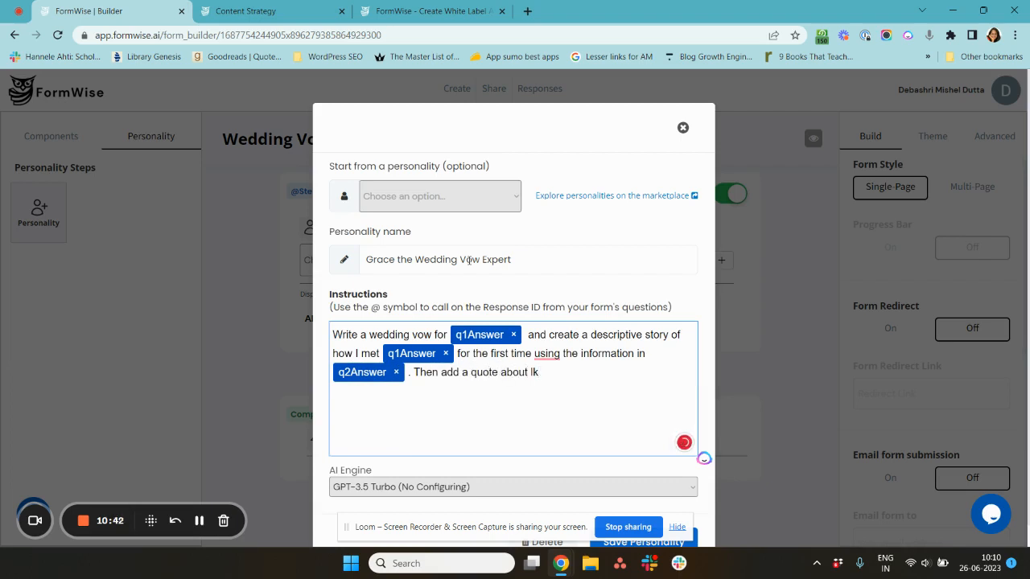
- Finish the instructions with Then add a quote about love and how I will always carry out the promises I make in q5Answer
{"action": "key", "text": "BackSpace"}
{"action": "type", "text": "ove and how I wil"}
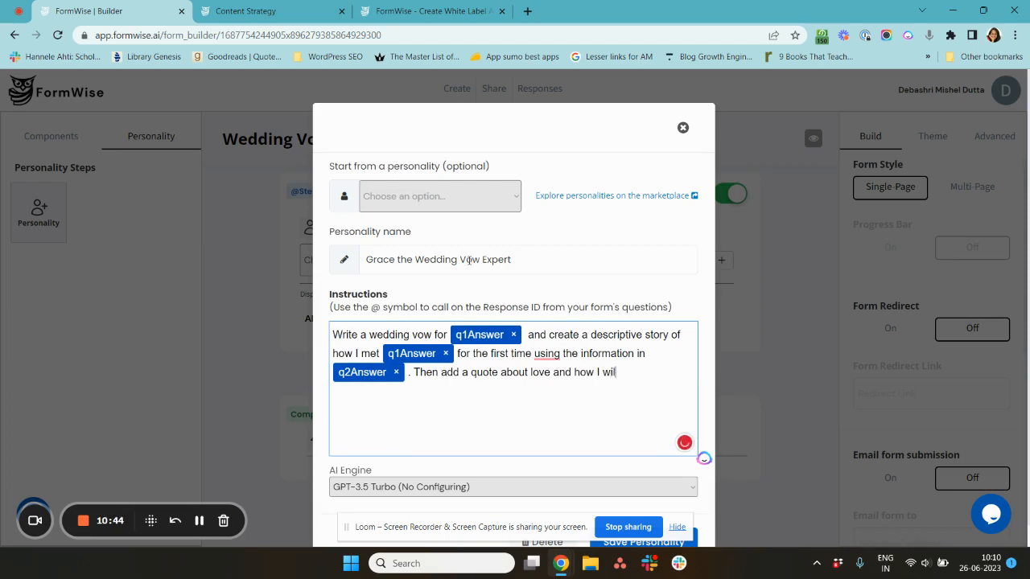
{"action": "type", "text": "l"}
{"action": "key", "text": "alt+Tab"}
{"action": "key", "text": "alt+Tab"}
{"action": "type", "text": "always @"}
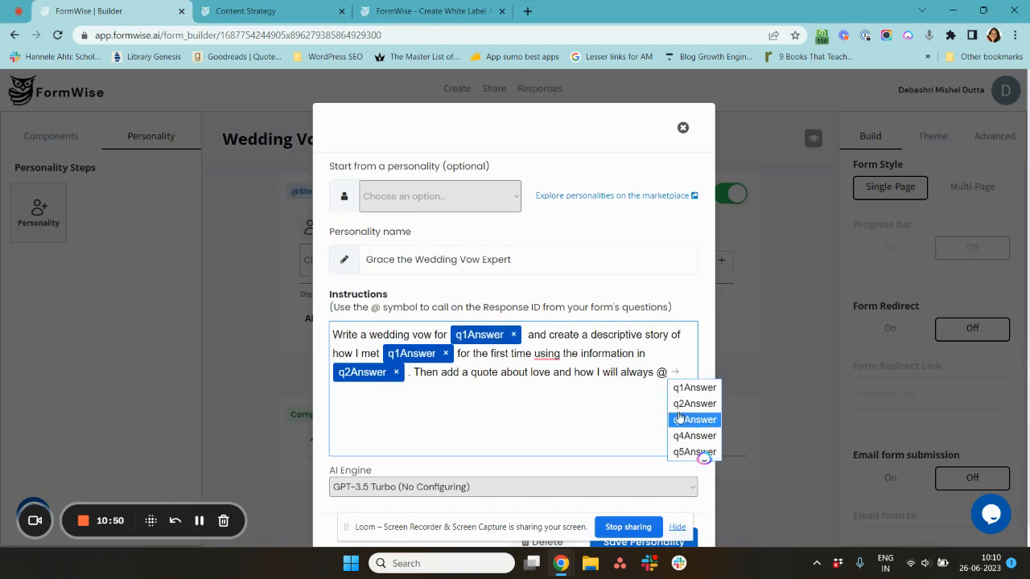
{"action": "left_click", "coordinate": [658, 373]}
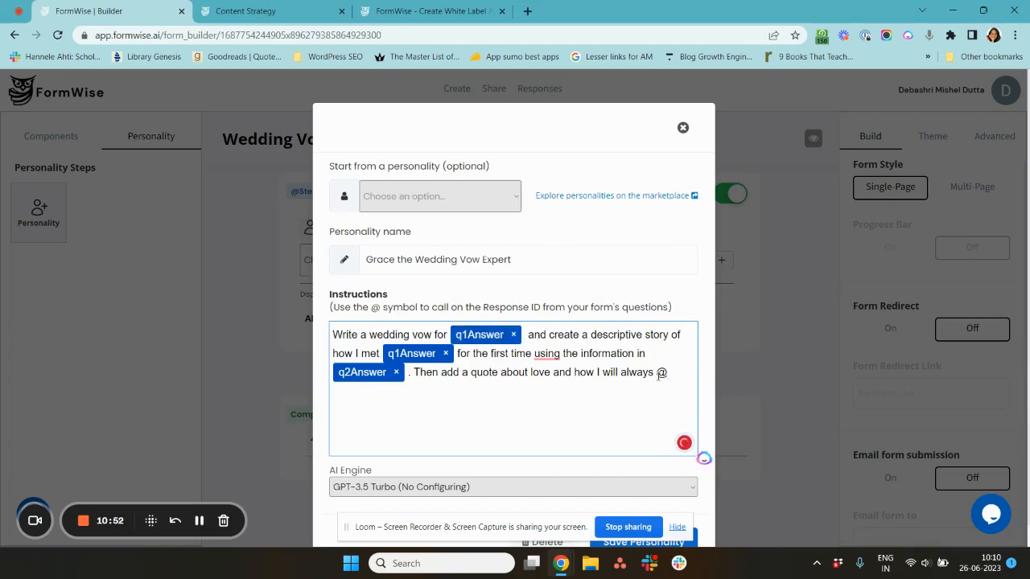
{"action": "double_click", "coordinate": [660, 373]}
{"action": "type", "text": "cae"}
{"action": "type", "text": "ry out the "}
{"action": "type", "text": "prmis"}
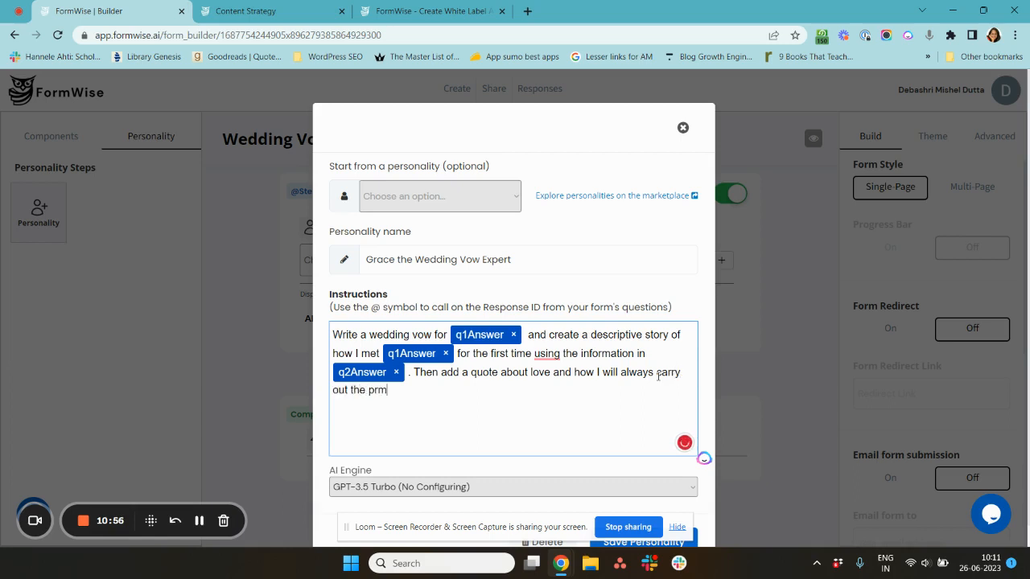
{"action": "key", "text": "BackSpace"}
{"action": "key", "text": "BackSpace"}
{"action": "key", "text": "BackSpace"}
{"action": "type", "text": "omises I make in @"}
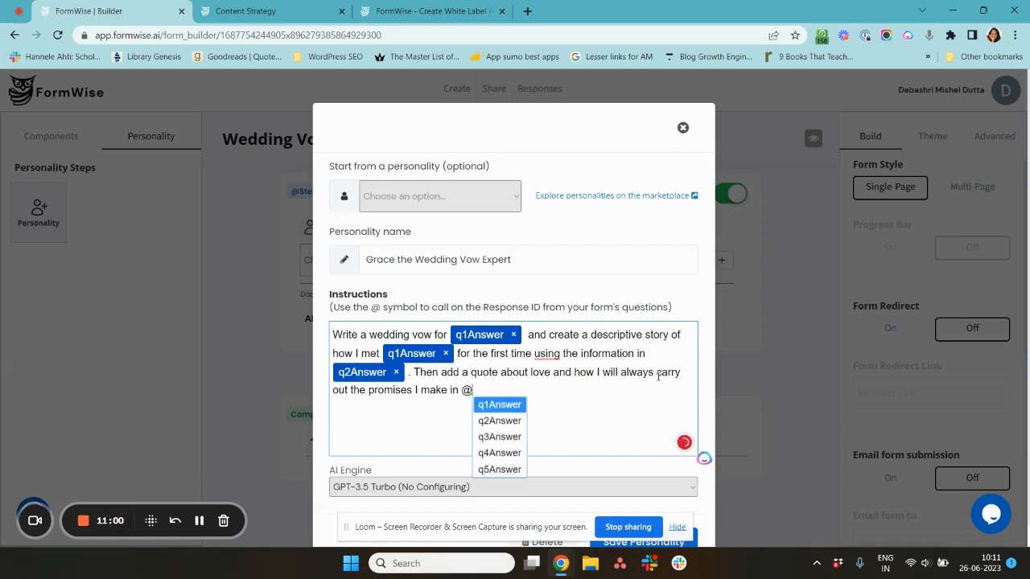
{"action": "left_click", "coordinate": [499, 469]}
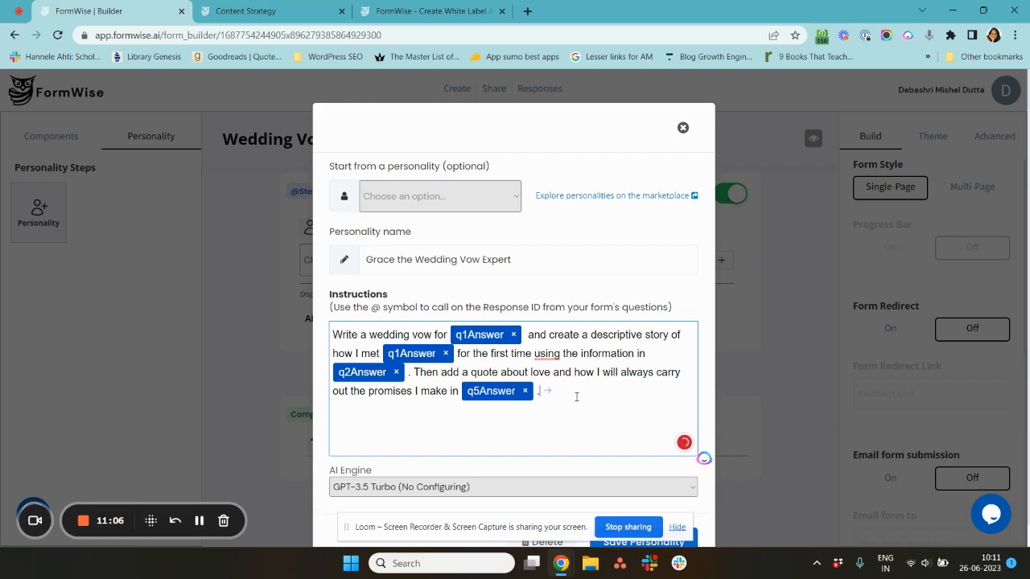
{"action": "type", "text": "."}
- Save the new personality
{"action": "scroll", "coordinate": [576, 397], "scroll_direction": "down", "scroll_amount": 1}
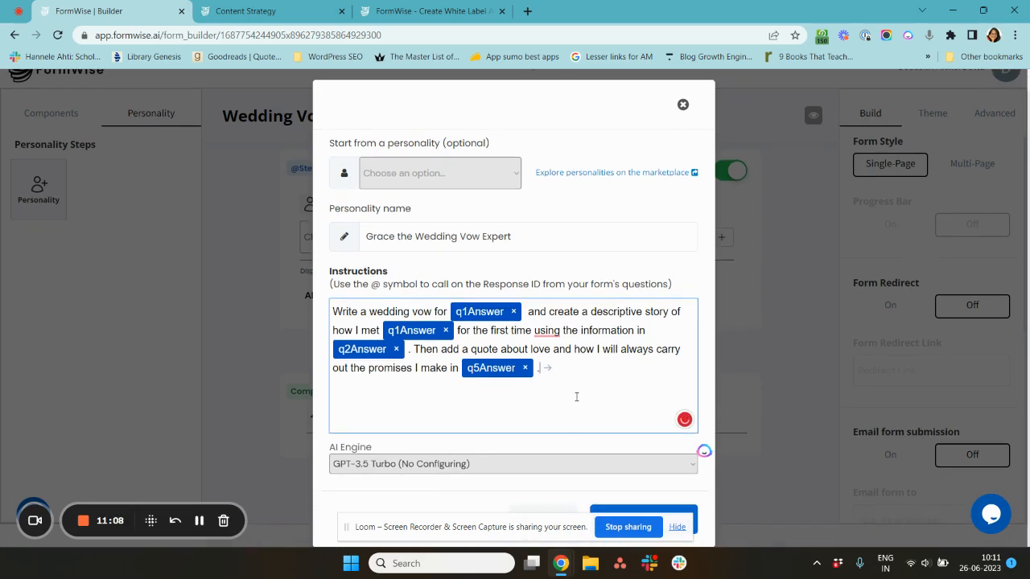
{"action": "left_click", "coordinate": [677, 528]}
{"action": "left_click", "coordinate": [673, 521]}
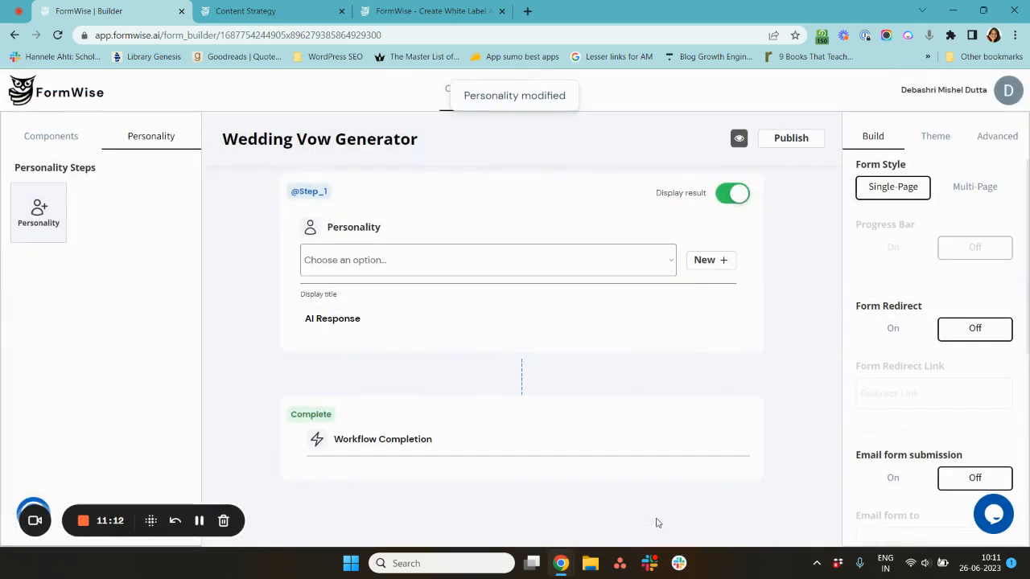
- Return to the form's questions and turn on Display Results in the form settings
{"action": "left_click", "coordinate": [51, 140]}
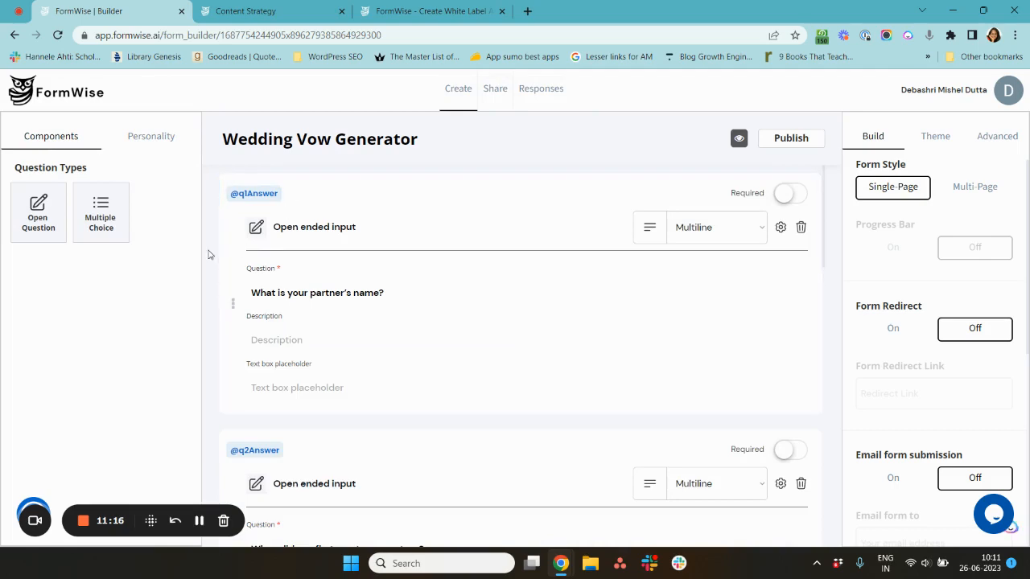
{"action": "scroll", "coordinate": [442, 317], "scroll_direction": "down", "scroll_amount": 8}
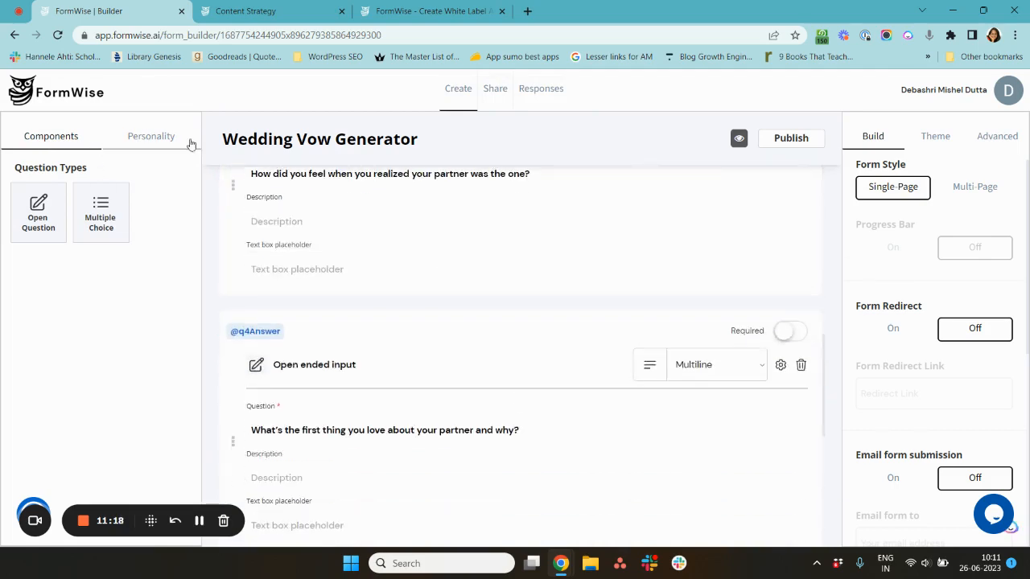
{"action": "scroll", "coordinate": [517, 398], "scroll_direction": "up", "scroll_amount": 8}
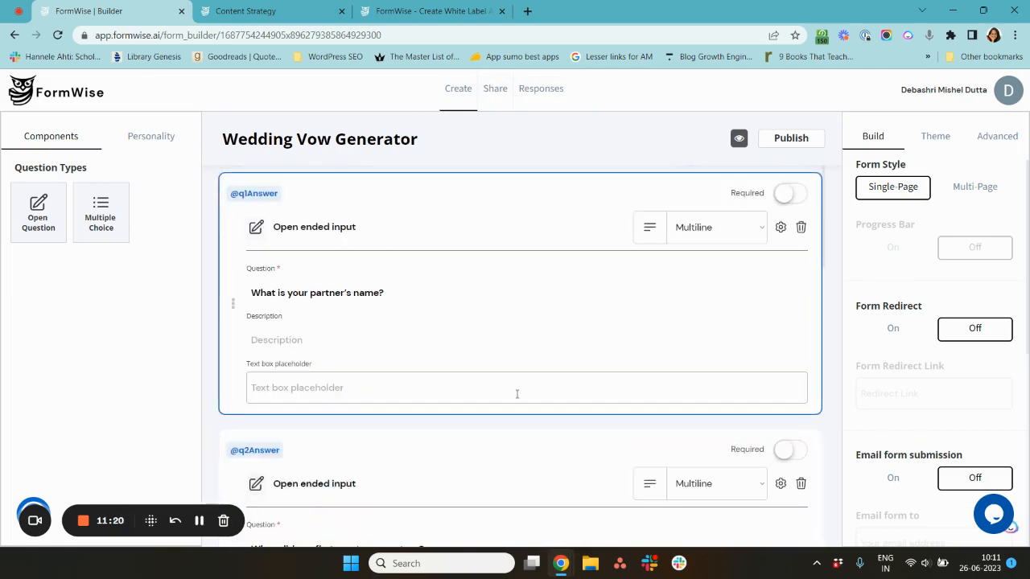
{"action": "scroll", "coordinate": [933, 402], "scroll_direction": "down", "scroll_amount": 5}
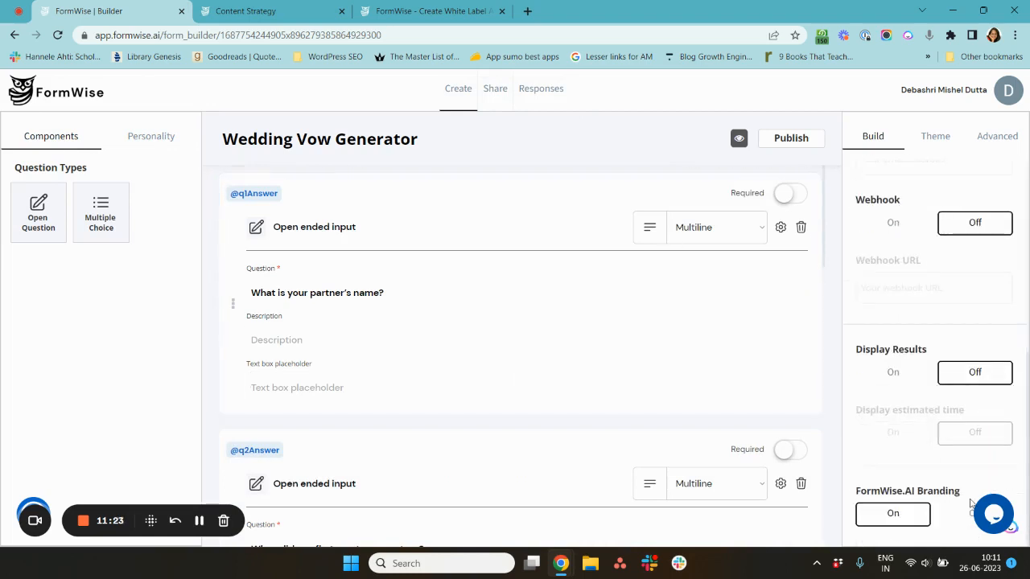
{"action": "left_click", "coordinate": [903, 373]}
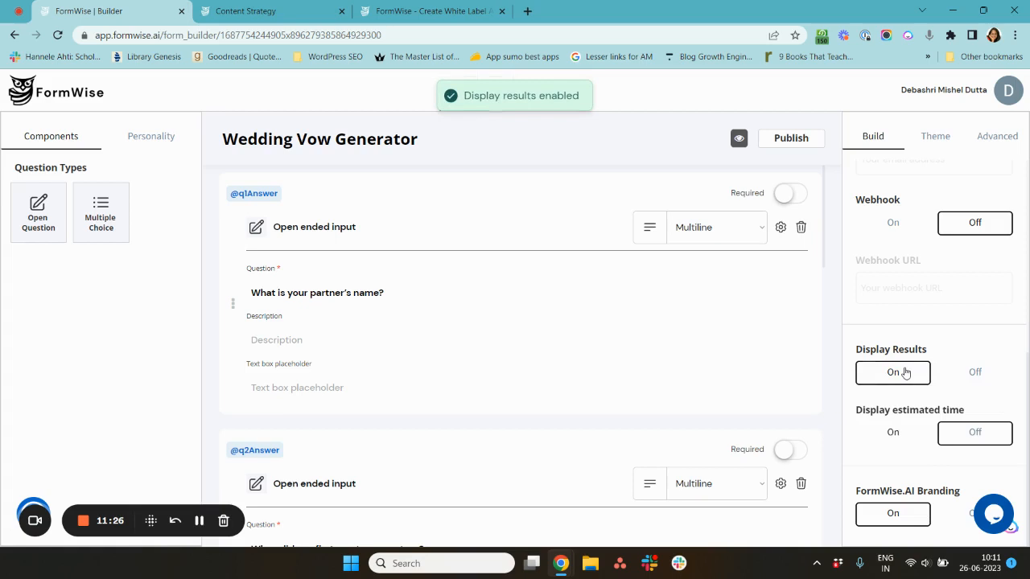
{"action": "scroll", "coordinate": [889, 326], "scroll_direction": "up", "scroll_amount": 3}
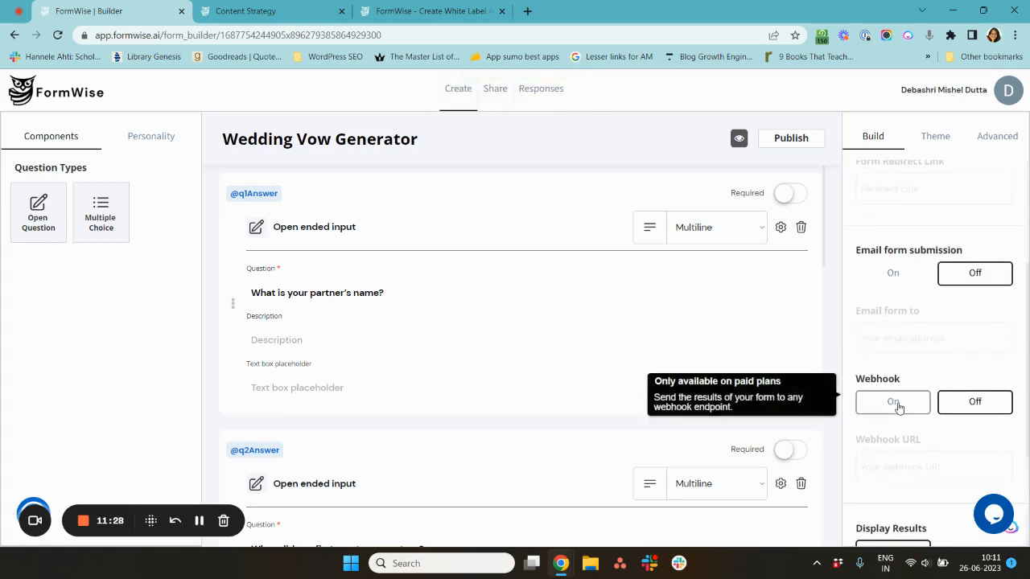
{"action": "scroll", "coordinate": [899, 408], "scroll_direction": "up", "scroll_amount": 2}
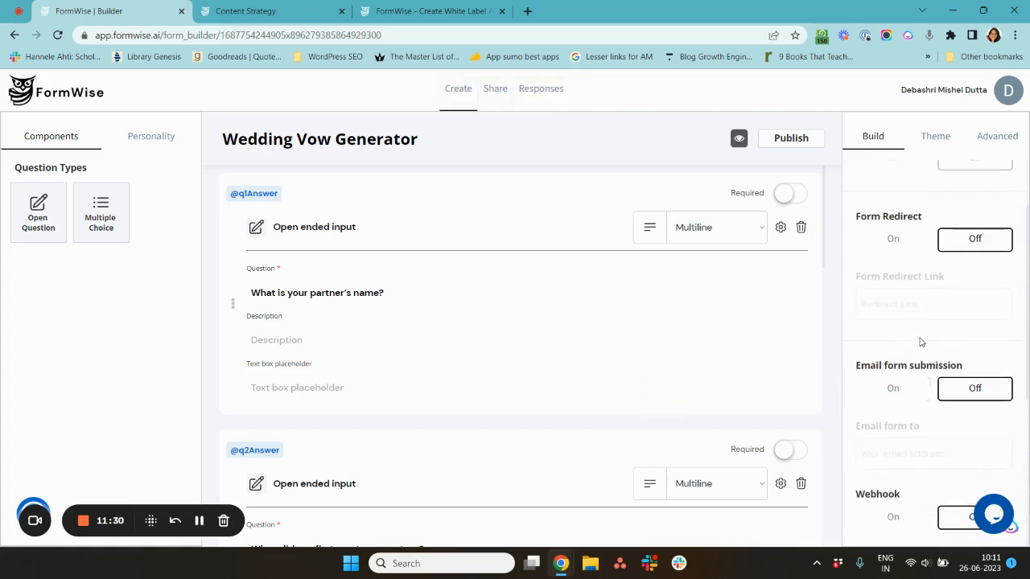
- Open the Wedding Vow Generator form in preview mode in a new tab and close the Content Strategy tab
{"action": "scroll", "coordinate": [921, 342], "scroll_direction": "up", "scroll_amount": 2}
{"action": "left_click", "coordinate": [730, 286]}
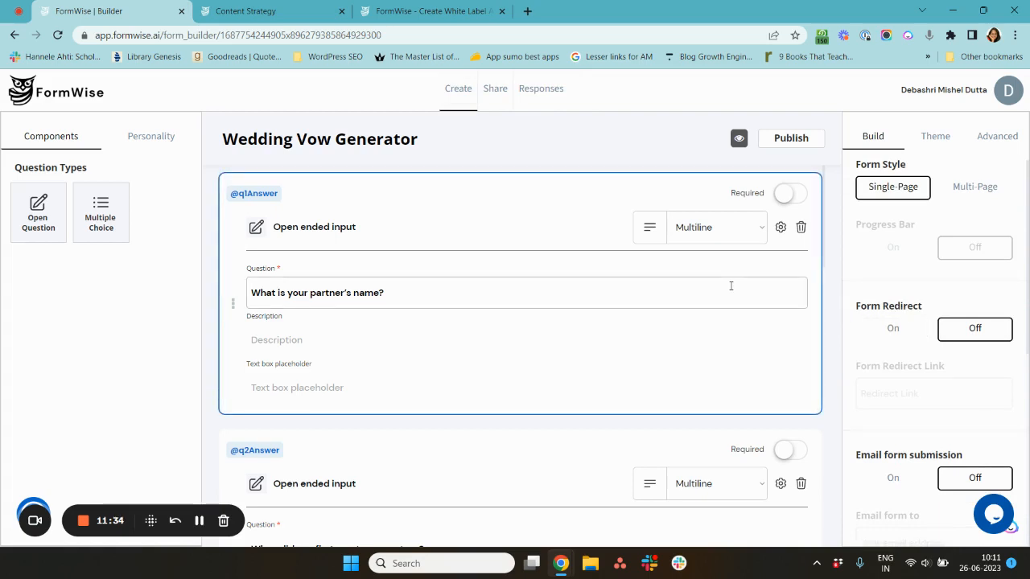
{"action": "key", "text": "alt+shift+p"}
{"action": "key", "text": "alt+shift+p"}
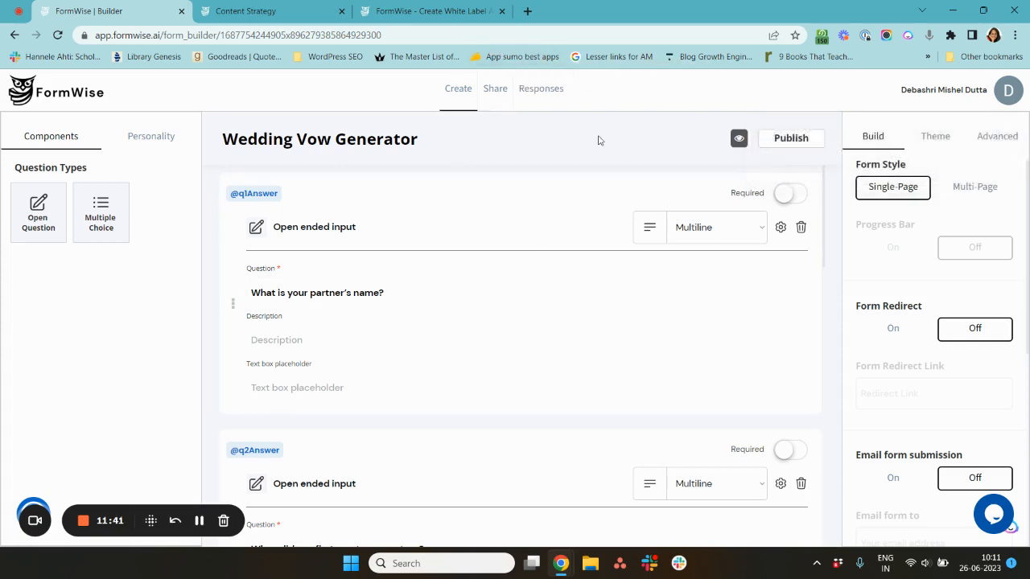
{"action": "left_click", "coordinate": [738, 138]}
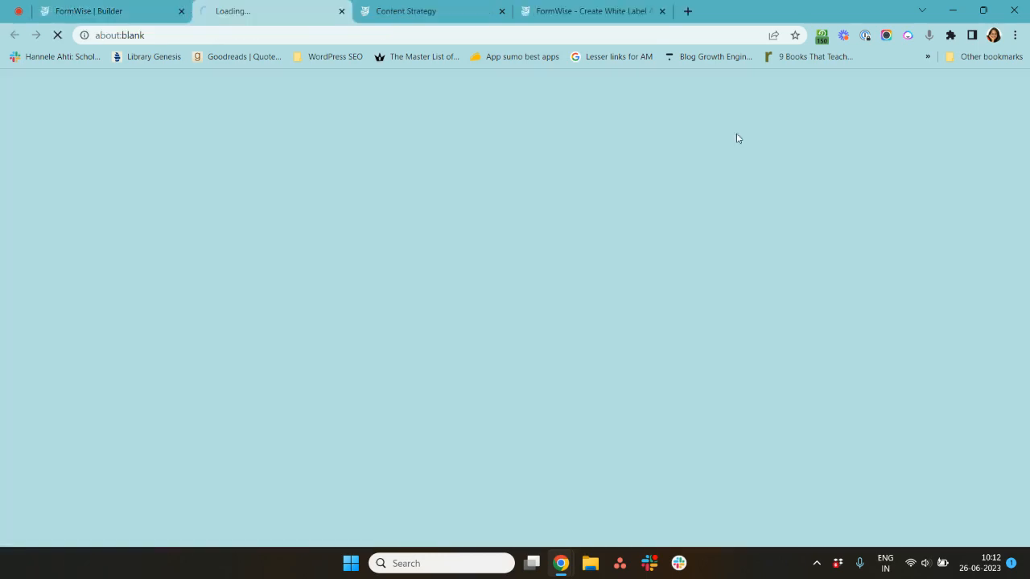
{"action": "left_click", "coordinate": [453, 8]}
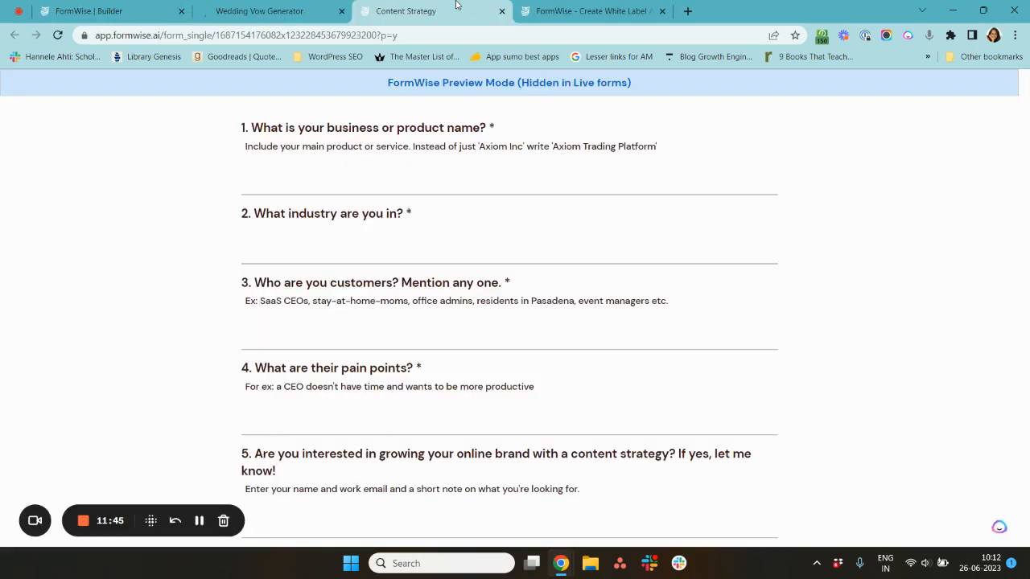
{"action": "left_click", "coordinate": [502, 10]}
{"action": "left_click", "coordinate": [287, 12]}
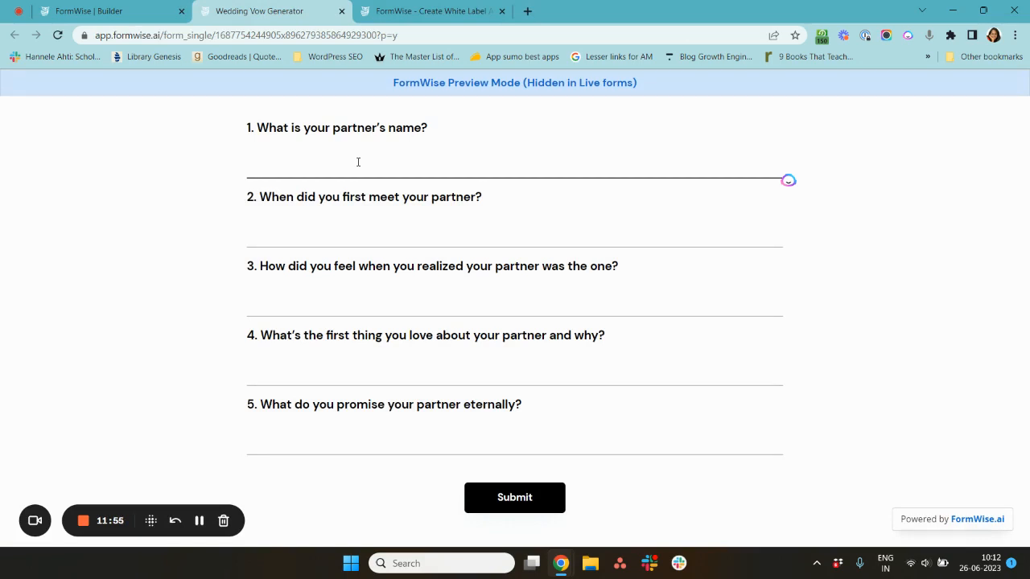
- Answer the first two preview questions with the partner's name and "At a party where he was laughing and looking good"
{"action": "type", "text": "Andy"}
{"action": "key", "text": "Tab"}
{"action": "type", "text": "A"}
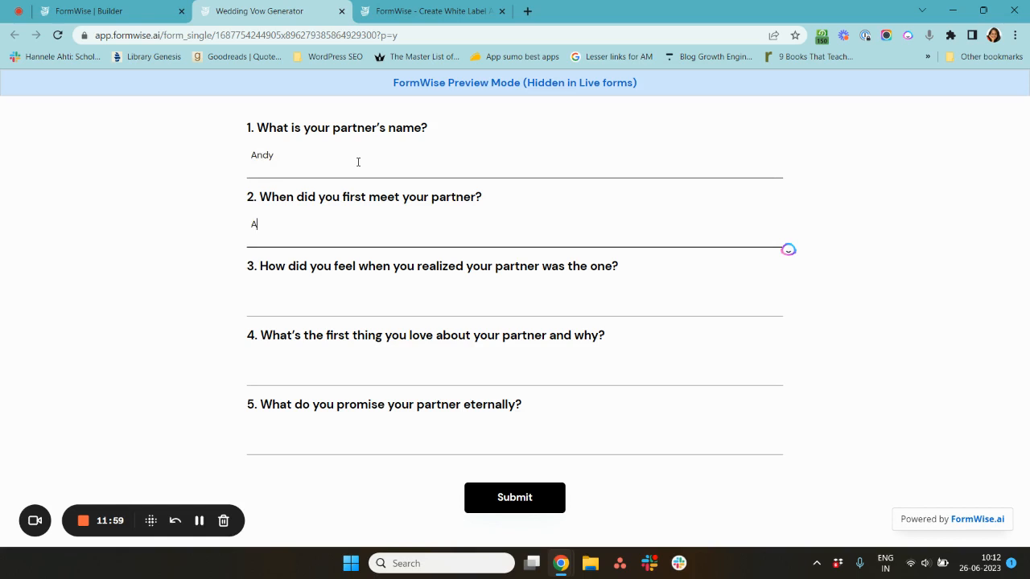
{"action": "type", "text": "t the bea"}
{"action": "key", "text": "BackSpace"}
{"action": "key", "text": "BackSpace"}
{"action": "key", "text": "BackSpace"}
{"action": "key", "text": "BackSpace"}
{"action": "key", "text": "BackSpace"}
{"action": "key", "text": "BackSpace"}
{"action": "key", "text": "BackSpace"}
{"action": "key", "text": "BackSpace"}
{"action": "key", "text": "BackSpace"}
{"action": "type", "text": "at a party where he was la"}
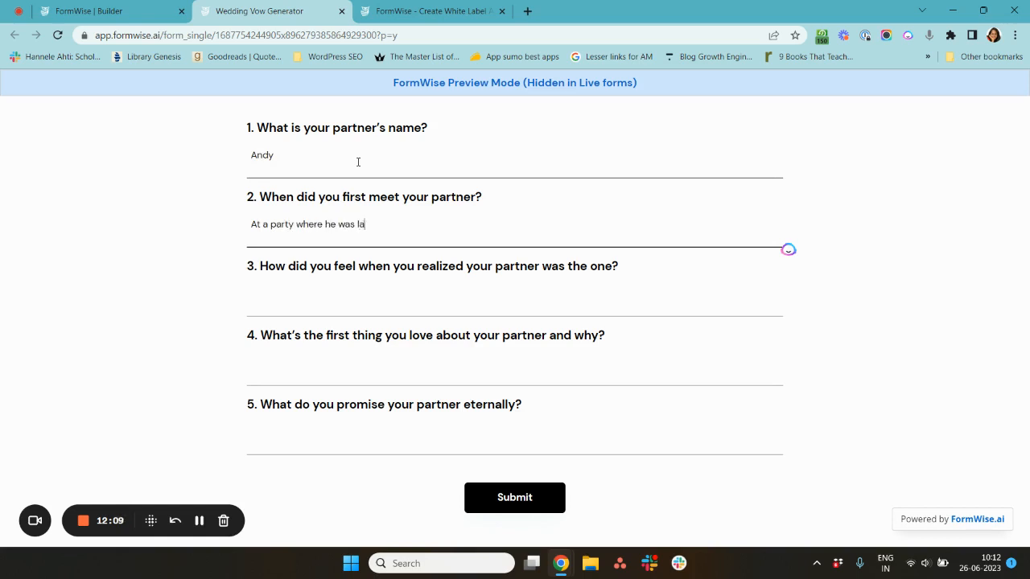
{"action": "type", "text": "ughing and looking good"}
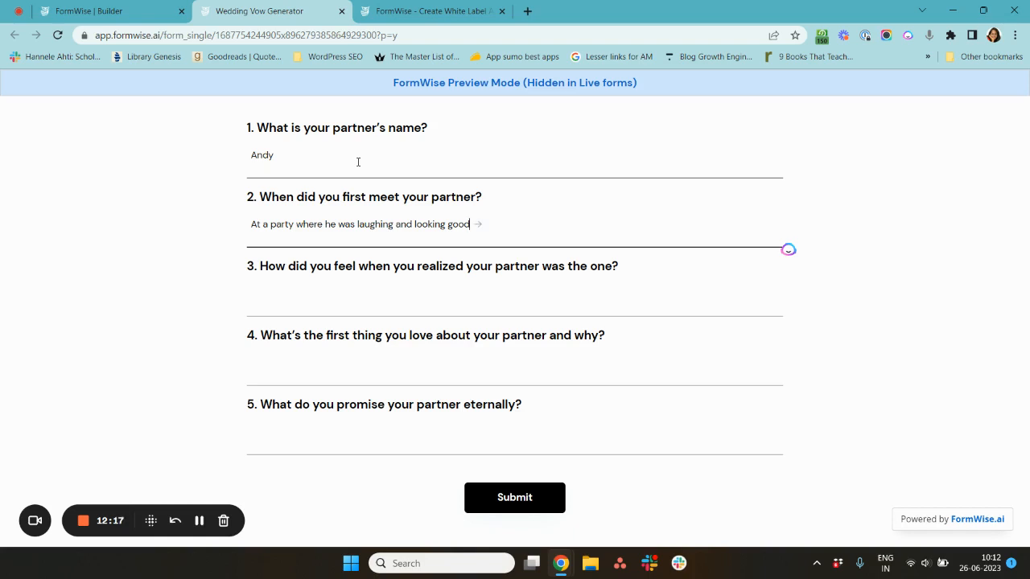
{"action": "key", "text": "Return"}
- Answer the third question with "I felt like my whole world came together"
{"action": "type", "text": "I fe"}
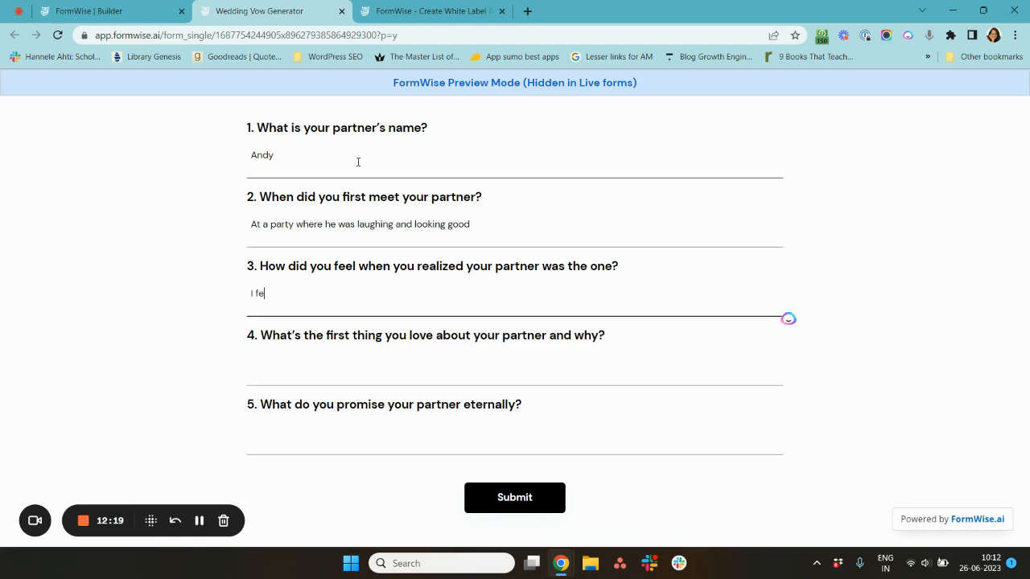
{"action": "type", "text": "lt like my whole world came togete"}
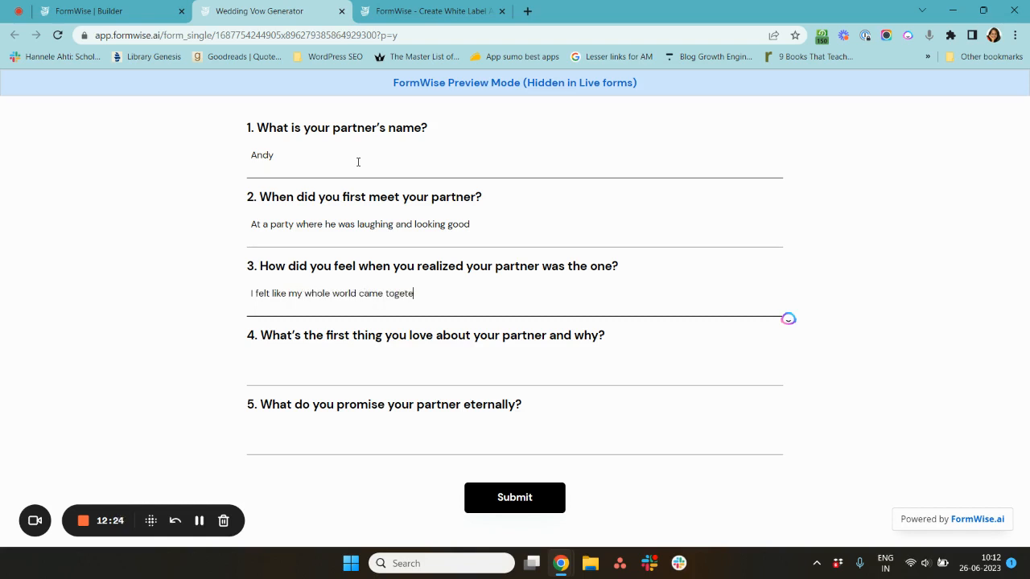
{"action": "key", "text": "BackSpace"}
{"action": "type", "text": "her"}
{"action": "key", "text": "Tab"}
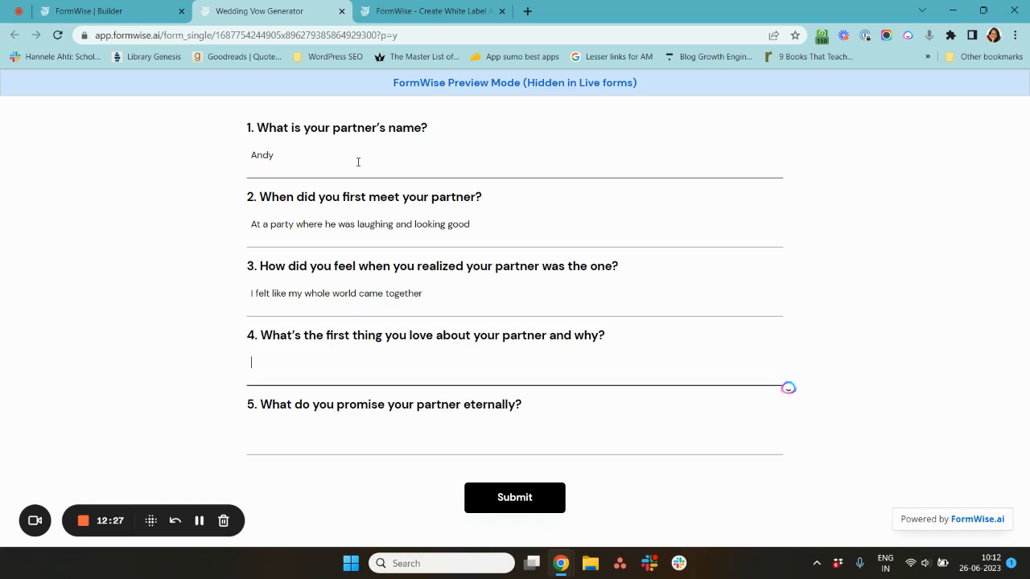
- Answer the fourth question with "I love his sense of humor because it lightens my day"
{"action": "type", "text": "I love his sense of humor bec"}
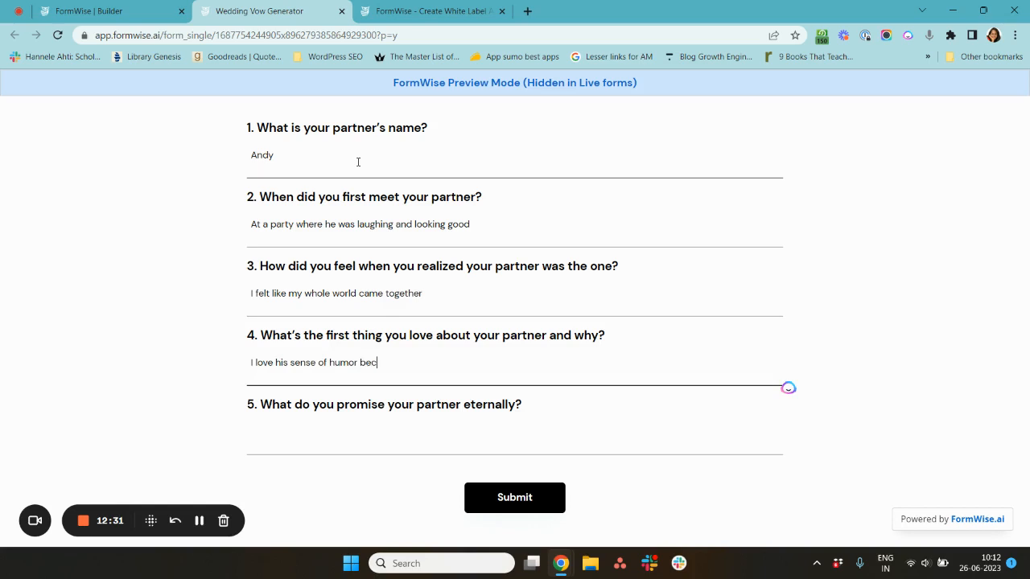
{"action": "type", "text": "ause it lightens my day"}
{"action": "key", "text": "Tab"}
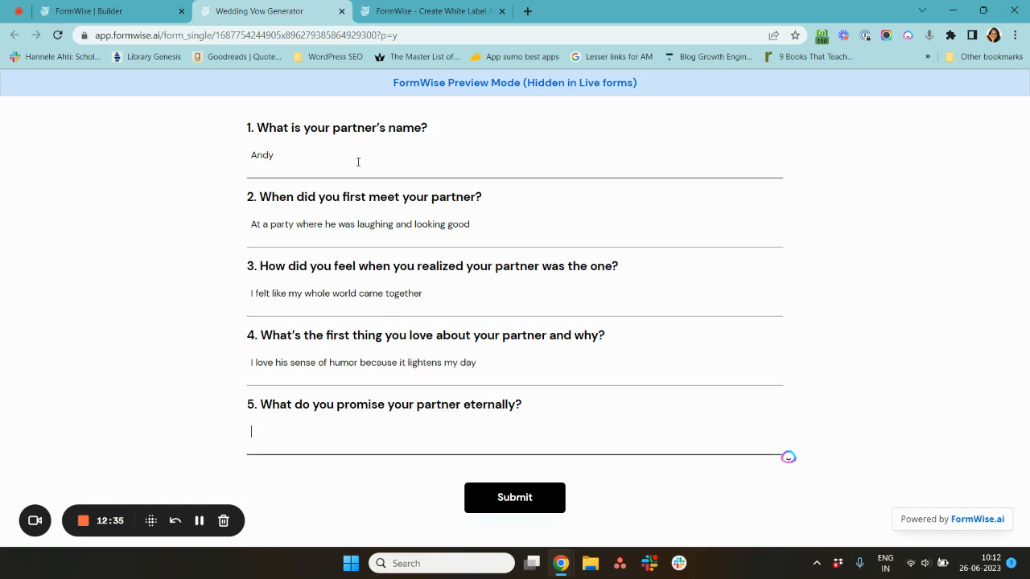
- Answer the fifth question with "To be honest and faithful"
{"action": "type", "text": "To be honest and faitherfu"}
{"action": "key", "text": "BackSpace"}
{"action": "key", "text": "BackSpace"}
{"action": "key", "text": "BackSpace"}
{"action": "key", "text": "BackSpace"}
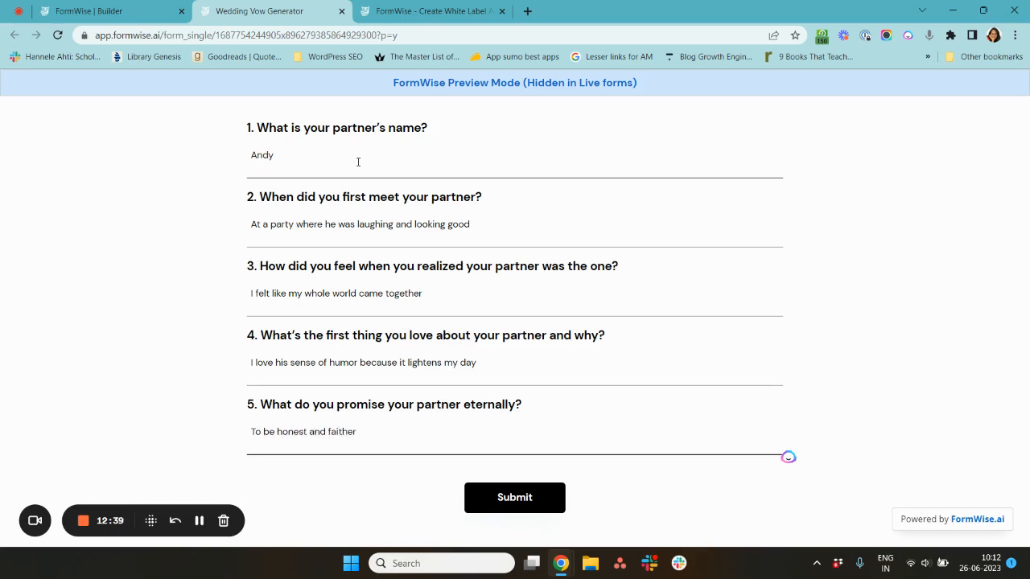
{"action": "type", "text": "ful"}
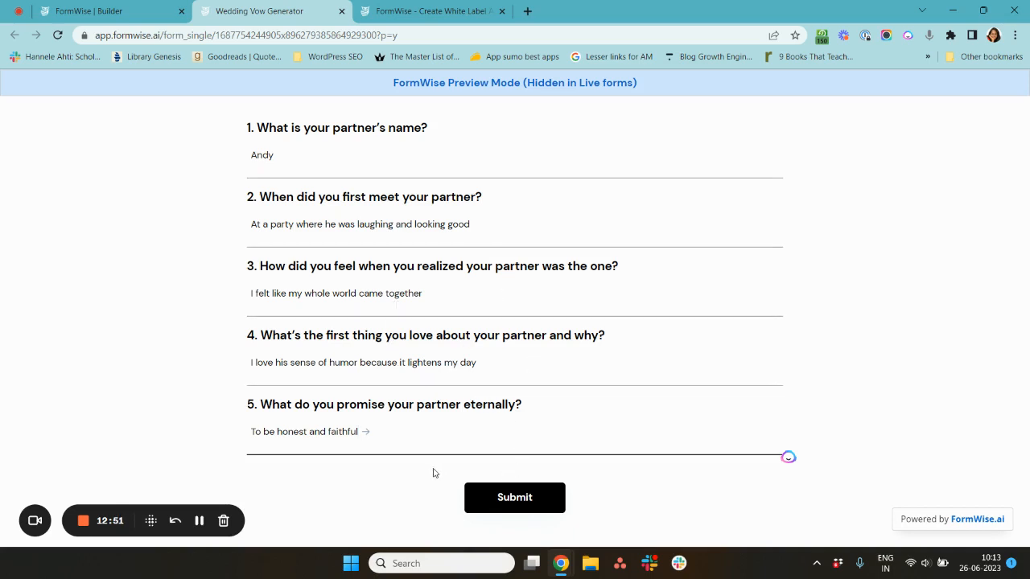
- Check the builder's personality step, then submit the filled preview form to generate the AI response
{"action": "left_click", "coordinate": [159, 5]}
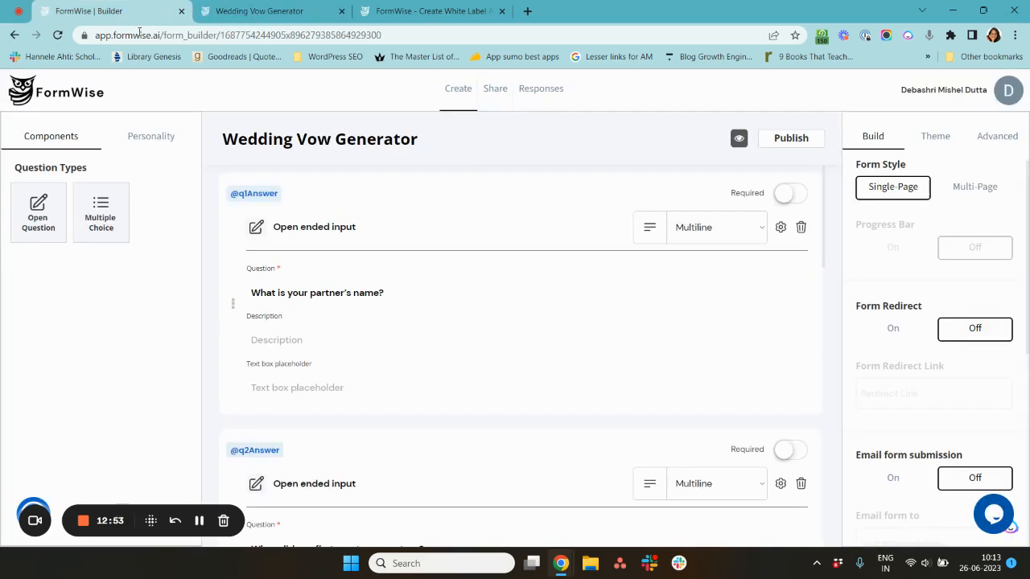
{"action": "left_click", "coordinate": [166, 137]}
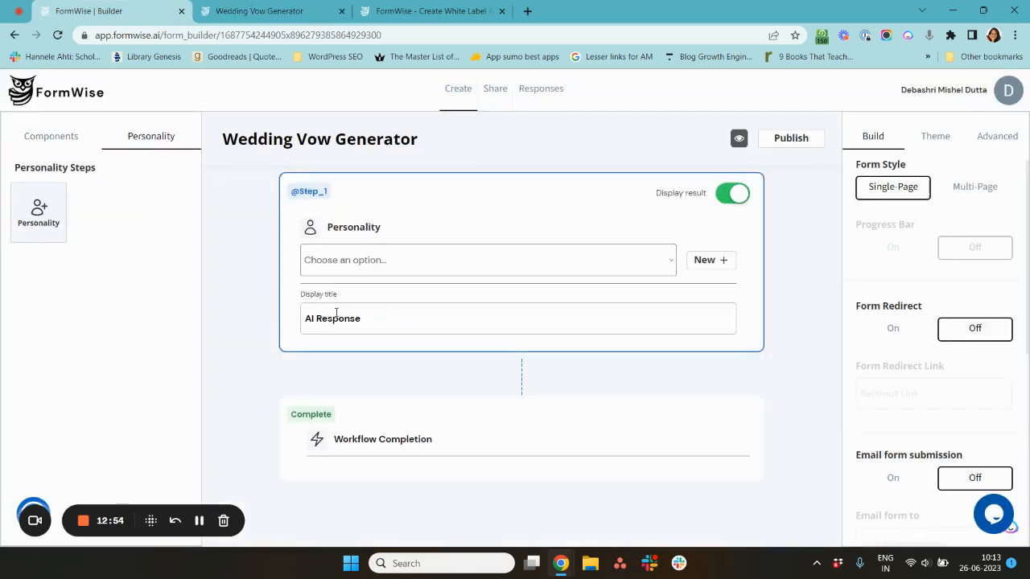
{"action": "left_click", "coordinate": [276, 7]}
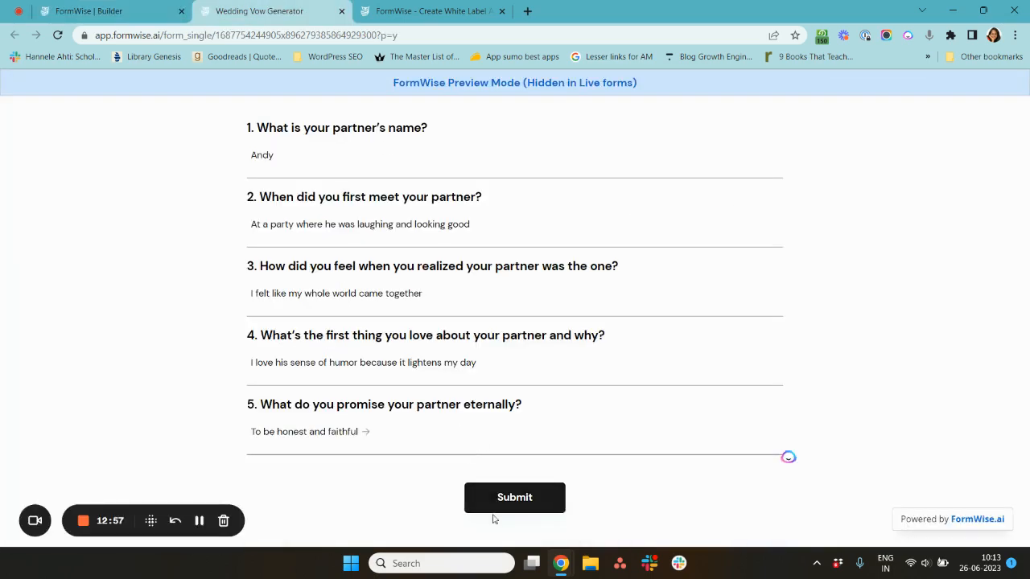
{"action": "left_click", "coordinate": [555, 494]}
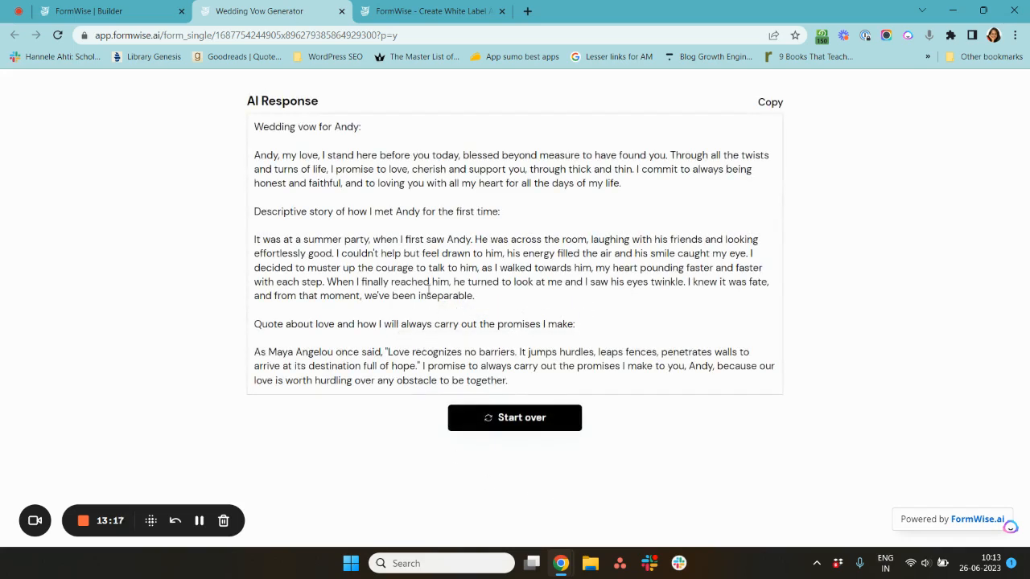
- Read through the generated wedding vow, highlighting its story and promise sections
{"action": "triple_click", "coordinate": [264, 106]}
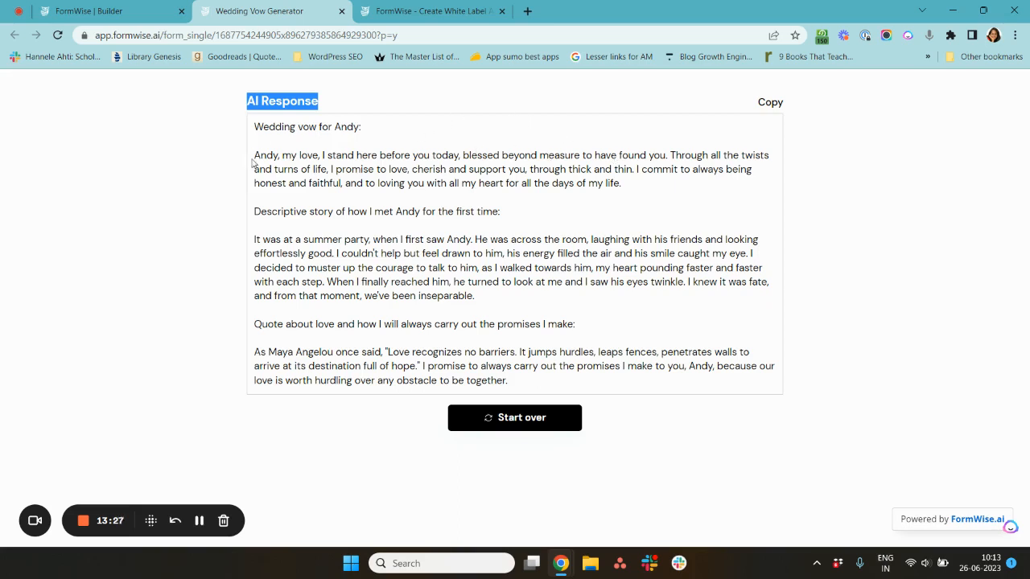
{"action": "triple_click", "coordinate": [277, 208]}
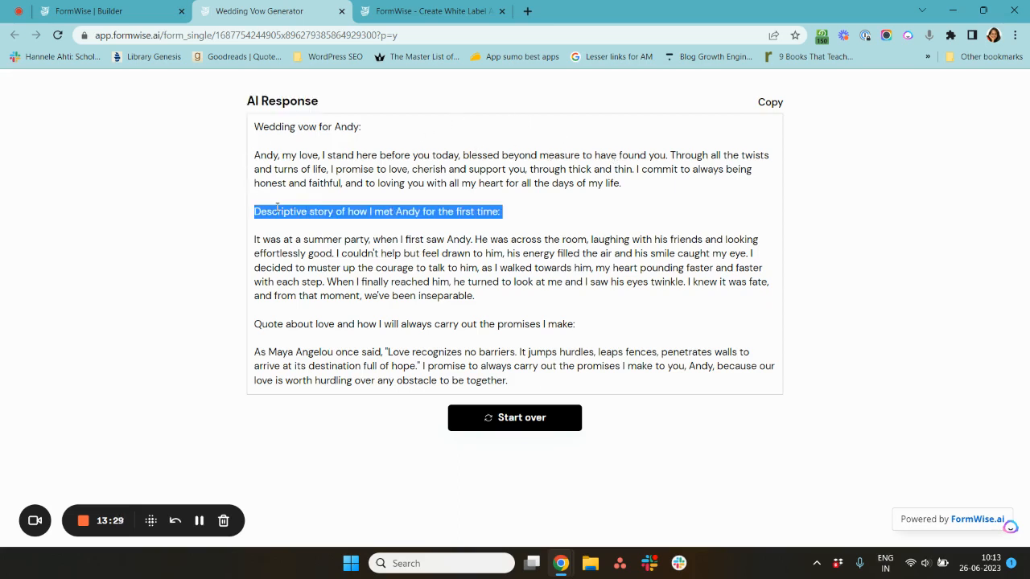
{"action": "double_click", "coordinate": [277, 208]}
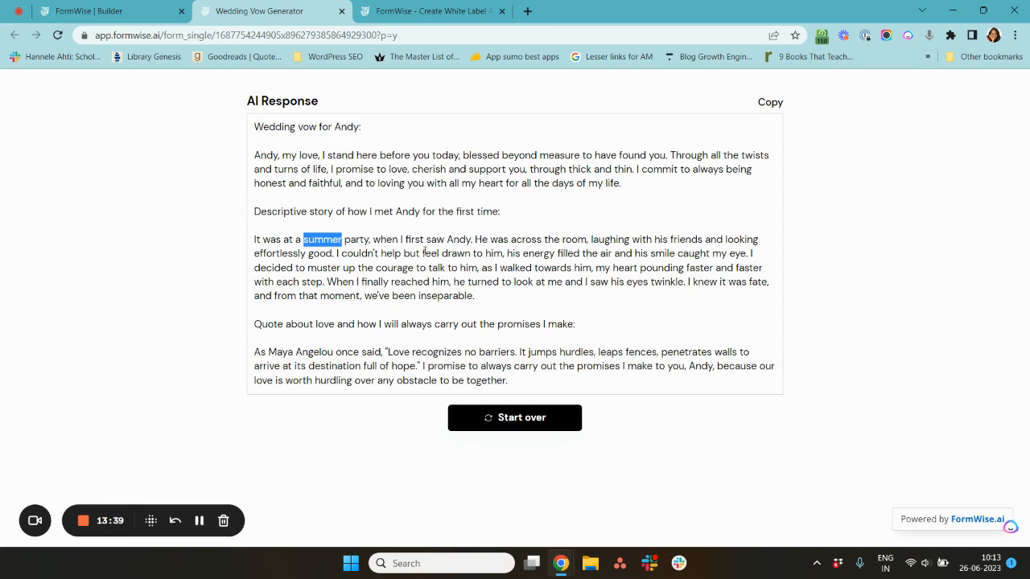
{"action": "left_click_drag", "start_coordinate": [481, 268], "coordinate": [338, 282]}
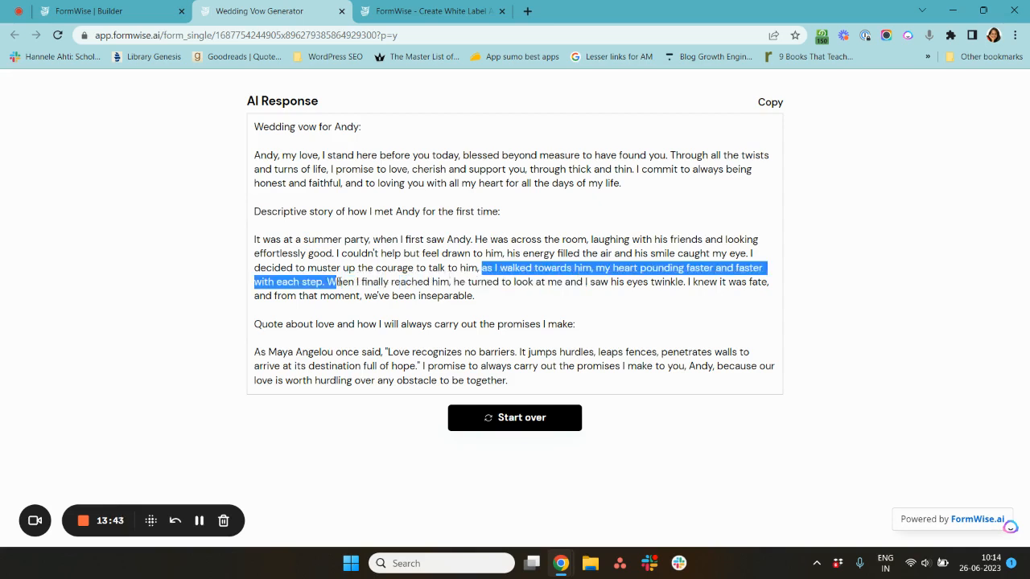
{"action": "left_click_drag", "start_coordinate": [583, 282], "coordinate": [672, 284]}
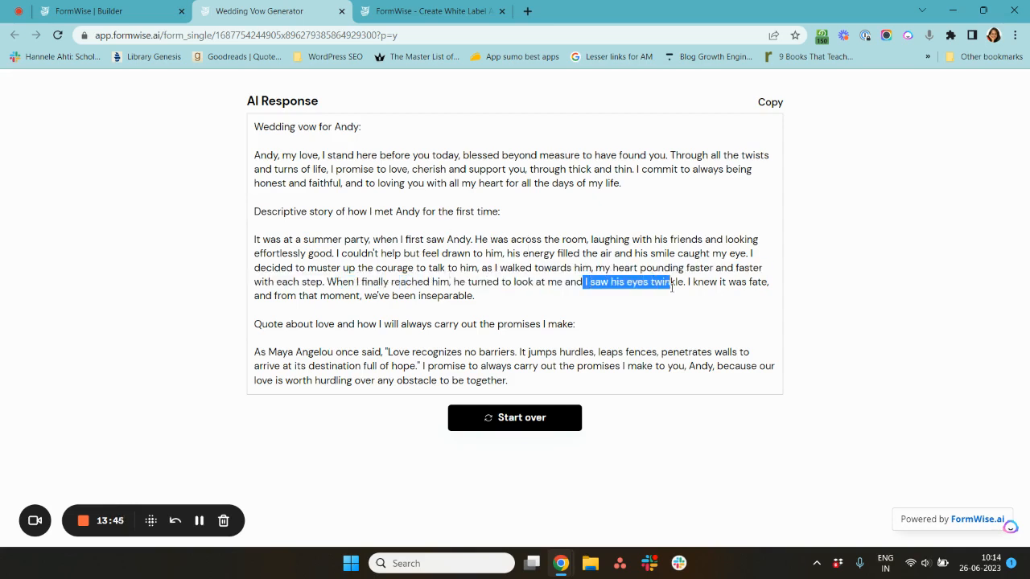
{"action": "left_click_drag", "start_coordinate": [255, 226], "coordinate": [400, 282]}
{"action": "left_click", "coordinate": [300, 337]}
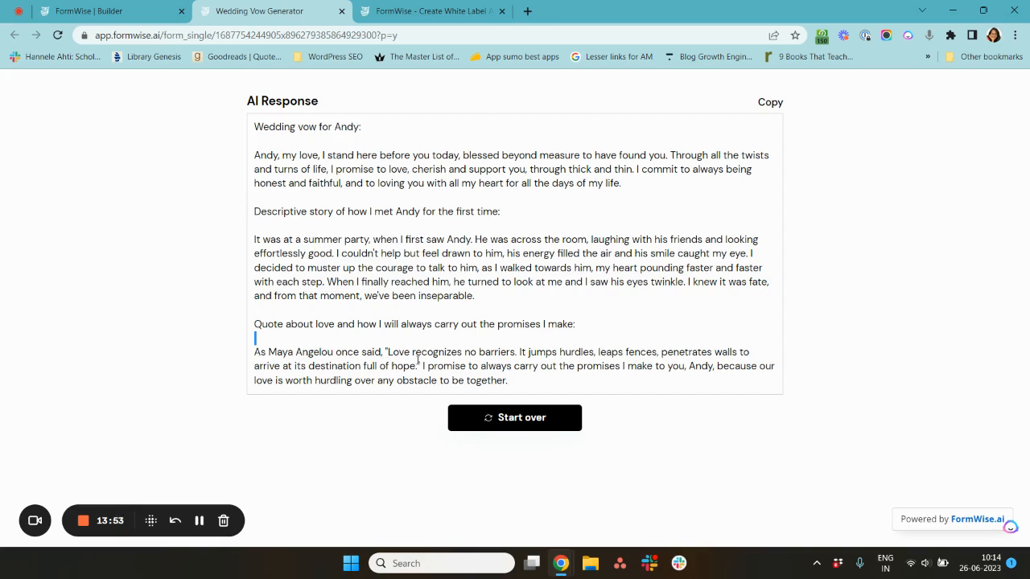
{"action": "left_click_drag", "start_coordinate": [427, 367], "coordinate": [671, 366]}
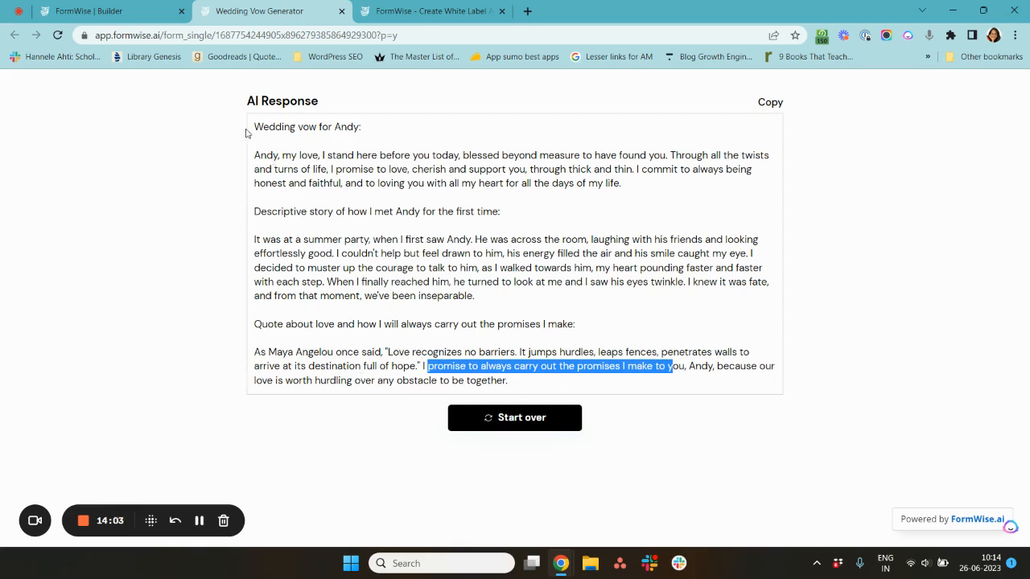
{"action": "left_click_drag", "start_coordinate": [250, 128], "coordinate": [588, 399]}
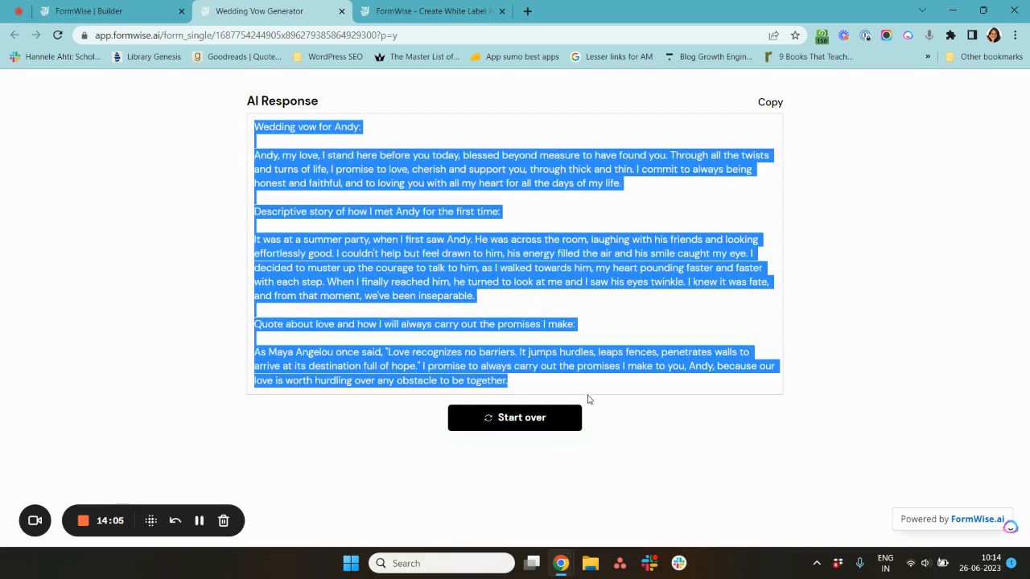
- Assign the Grace the Wedding Vow Expert personality to the form's personality step and review its instructions
{"action": "left_click", "coordinate": [96, 11]}
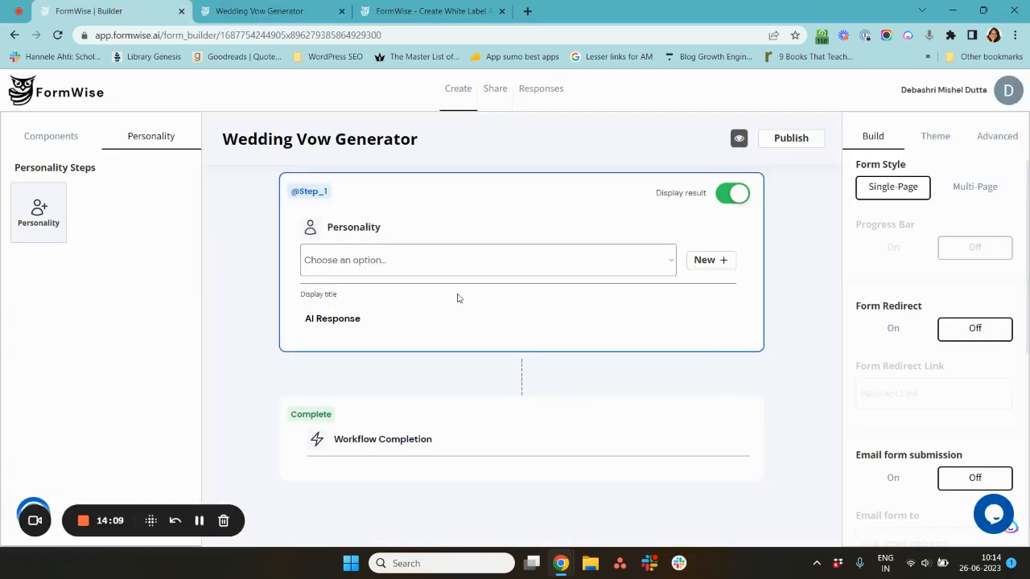
{"action": "left_click", "coordinate": [583, 271]}
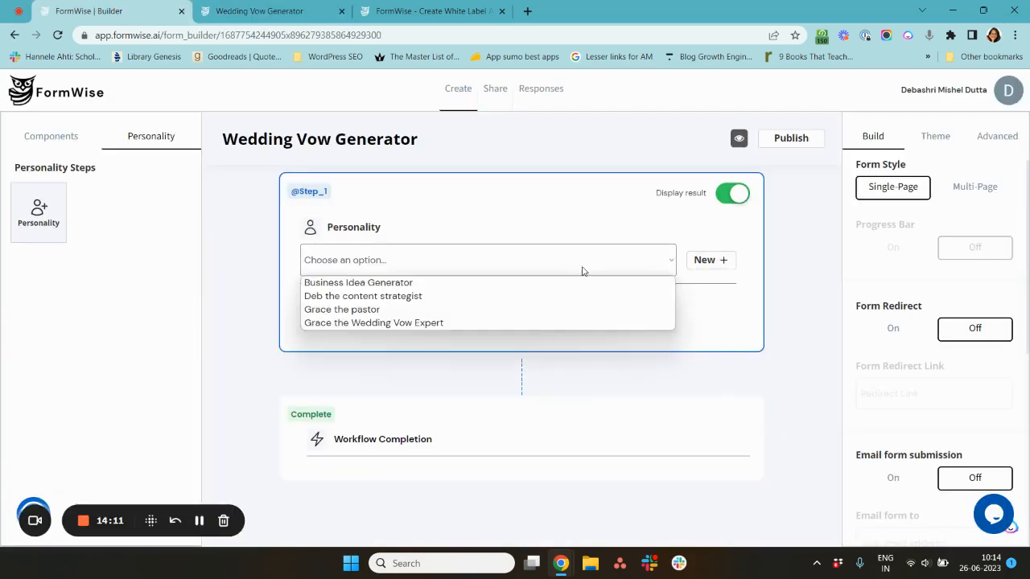
{"action": "left_click", "coordinate": [560, 322]}
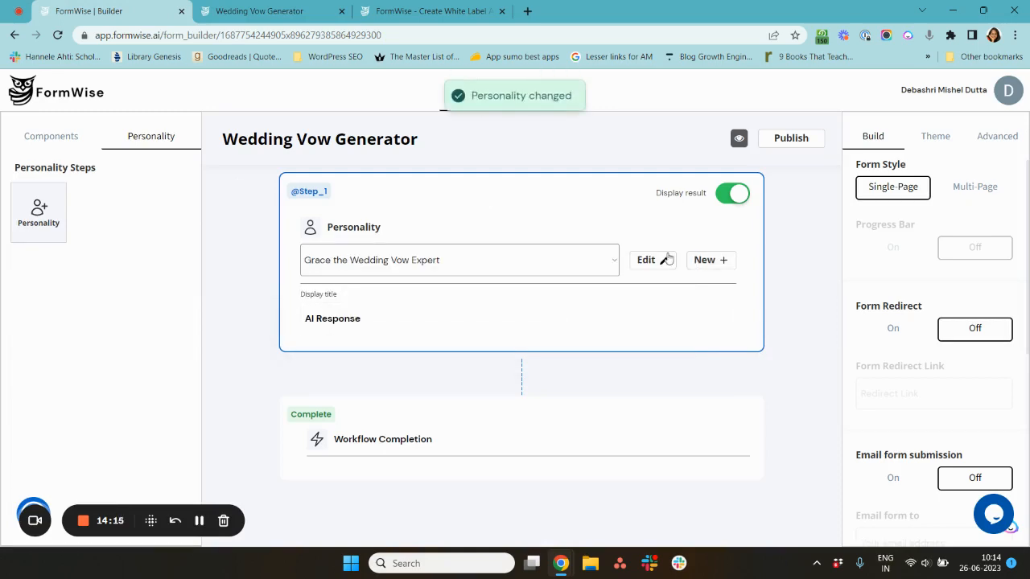
{"action": "left_click", "coordinate": [667, 257]}
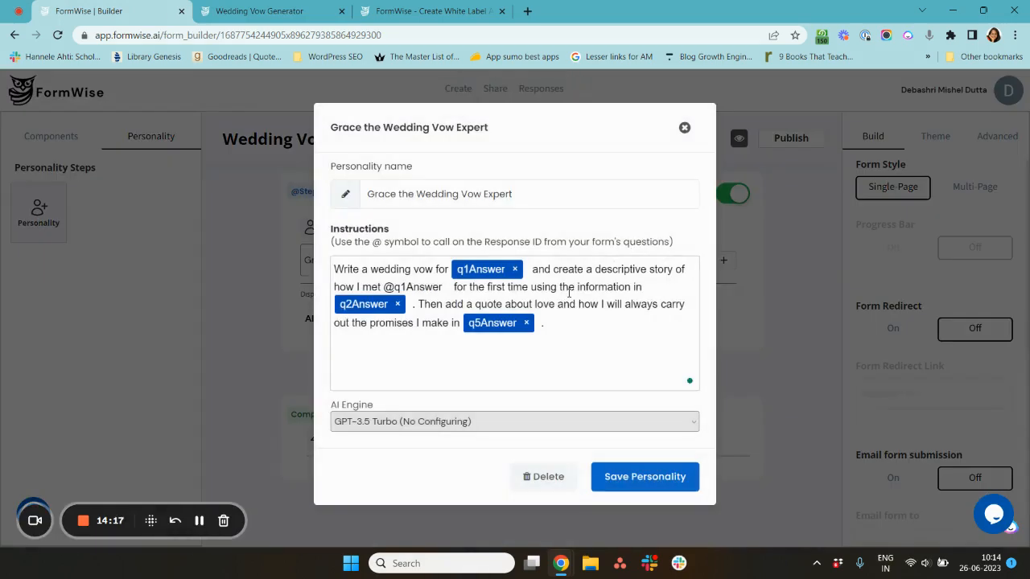
{"action": "left_click", "coordinate": [685, 129]}
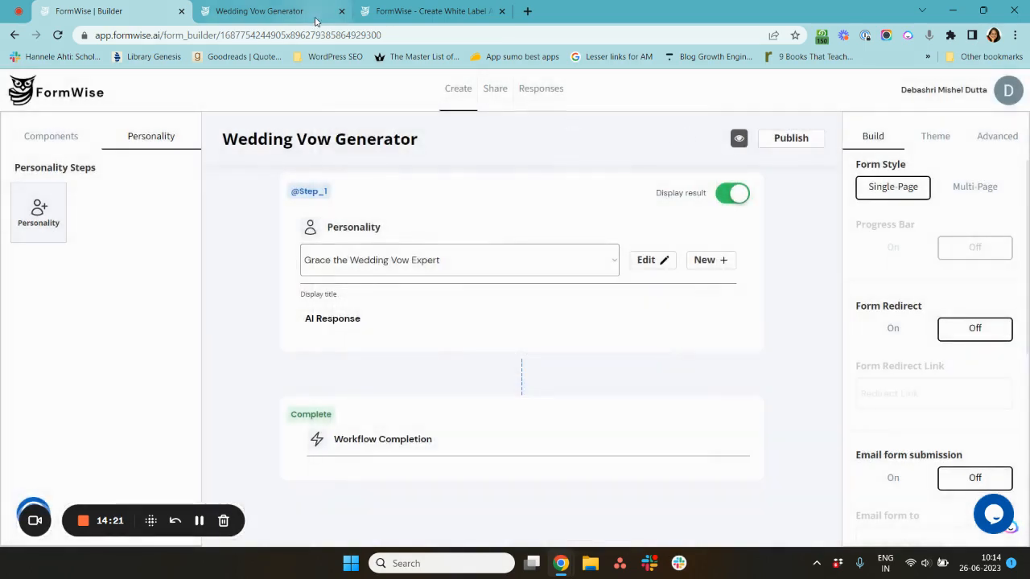
- Start the preview form over and return to the builder's question components
{"action": "left_click", "coordinate": [315, 17]}
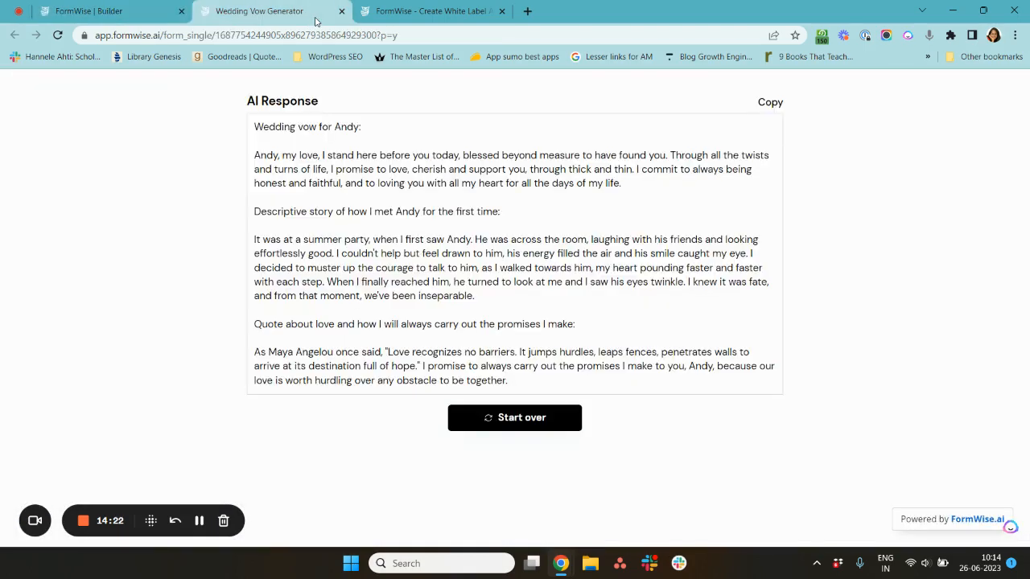
{"action": "left_click", "coordinate": [522, 417]}
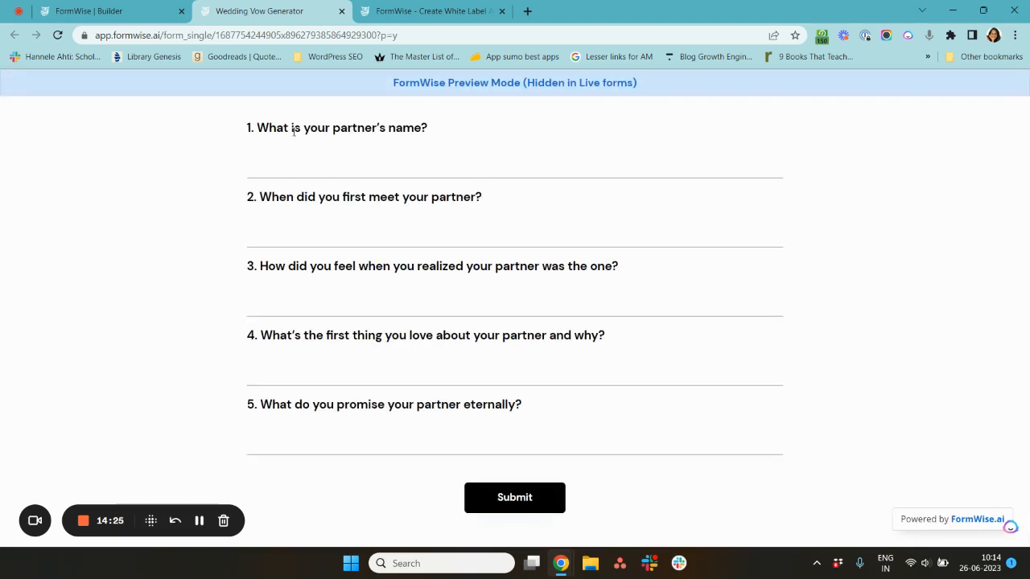
{"action": "left_click", "coordinate": [80, 10]}
{"action": "left_click", "coordinate": [54, 137]}
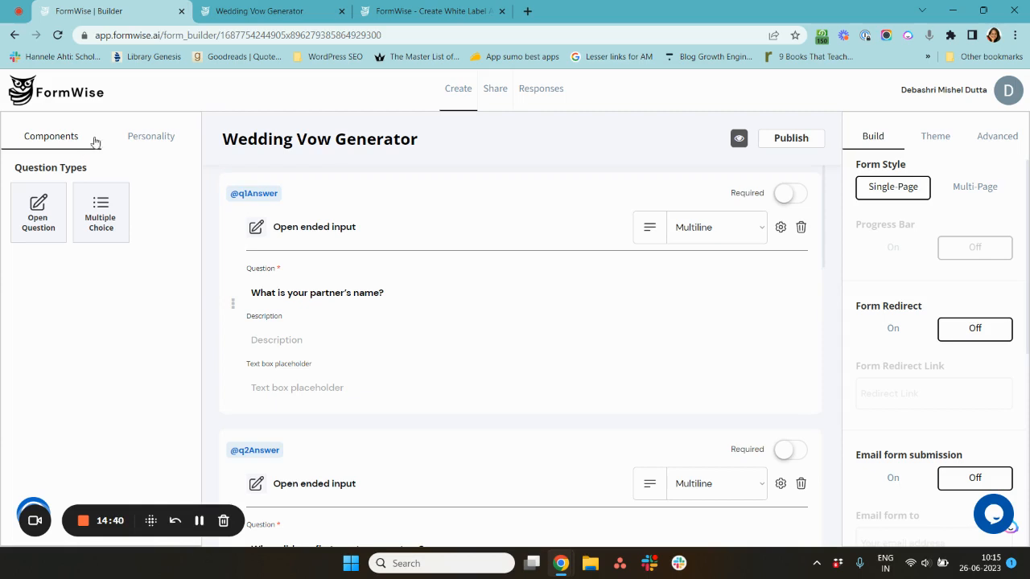
- Go from the builder to the community marketplace and filter its templates by the Marketing category
{"action": "left_click", "coordinate": [94, 110]}
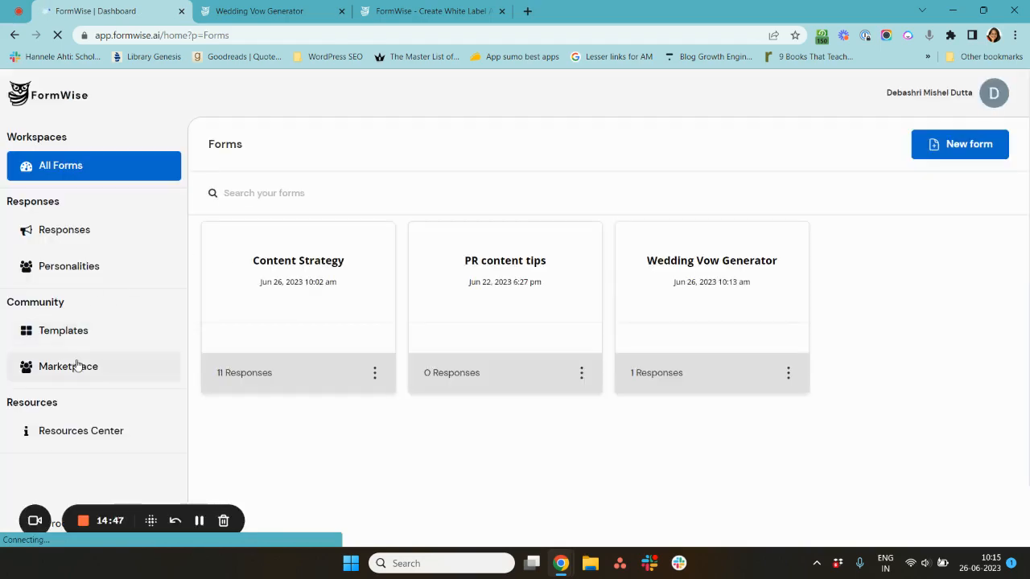
{"action": "left_click", "coordinate": [75, 365]}
{"action": "scroll", "coordinate": [341, 414], "scroll_direction": "down", "scroll_amount": 2}
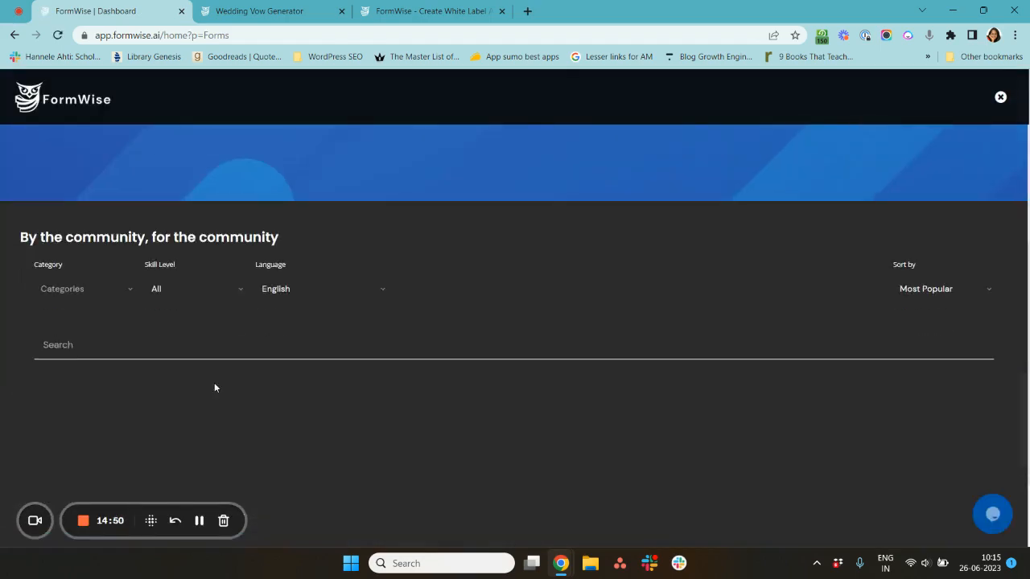
{"action": "left_click", "coordinate": [81, 288]}
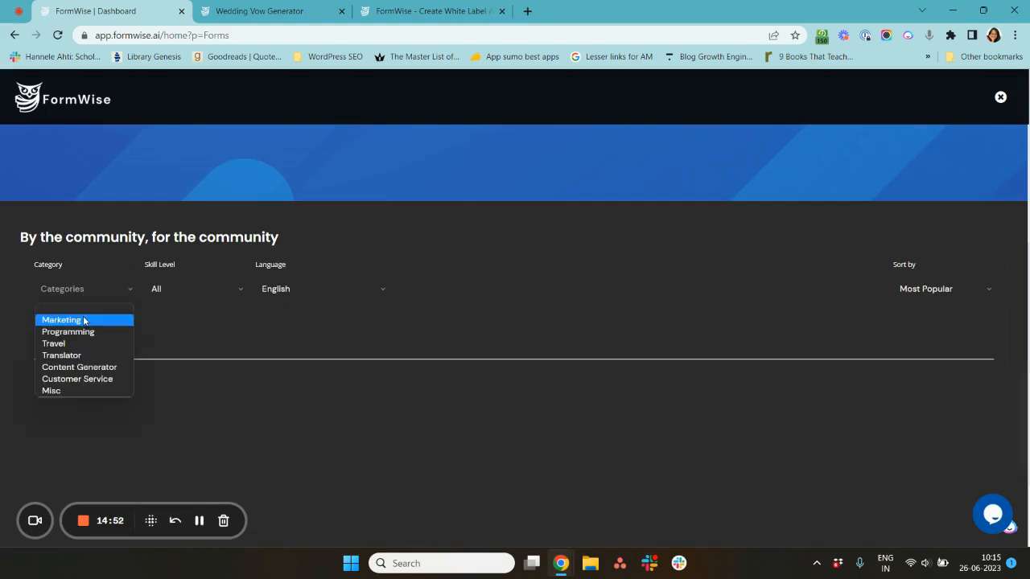
{"action": "left_click", "coordinate": [83, 320]}
- Create a new form from the Instagram Description / Caption Generator marketplace template, skipping the builder's welcome tour
{"action": "scroll", "coordinate": [477, 399], "scroll_direction": "down", "scroll_amount": 5}
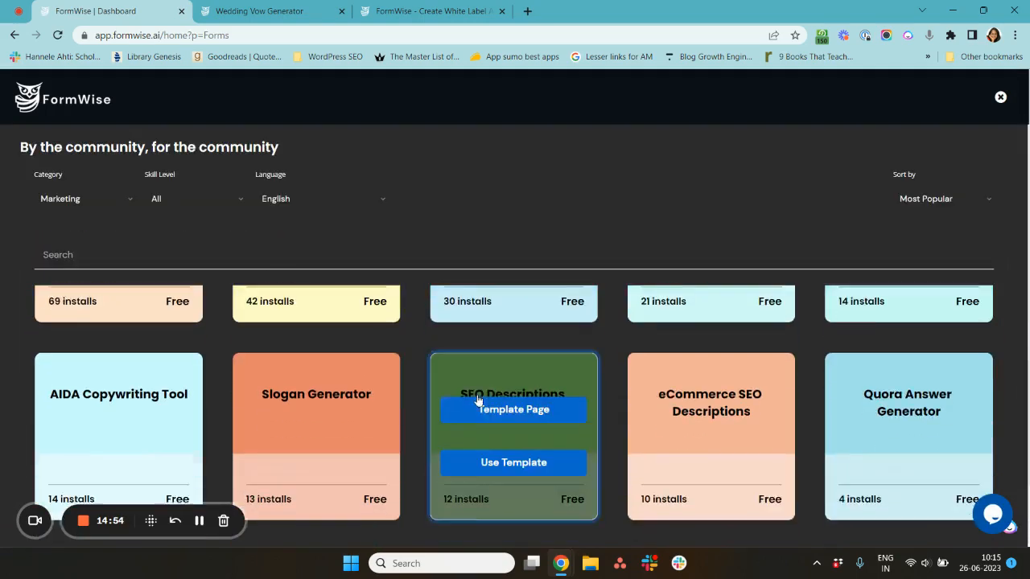
{"action": "scroll", "coordinate": [477, 400], "scroll_direction": "up", "scroll_amount": 1}
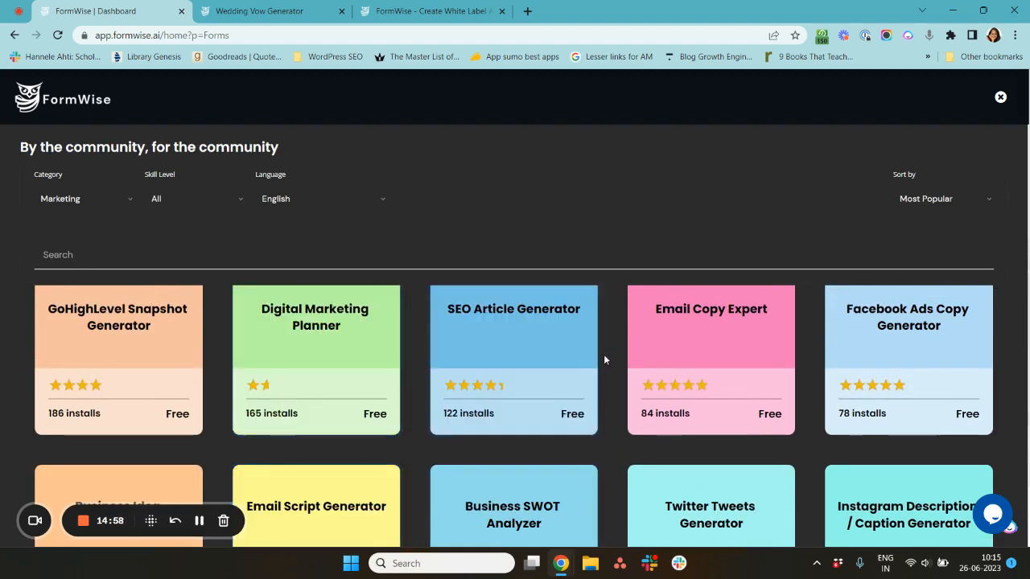
{"action": "scroll", "coordinate": [885, 414], "scroll_direction": "down", "scroll_amount": 3}
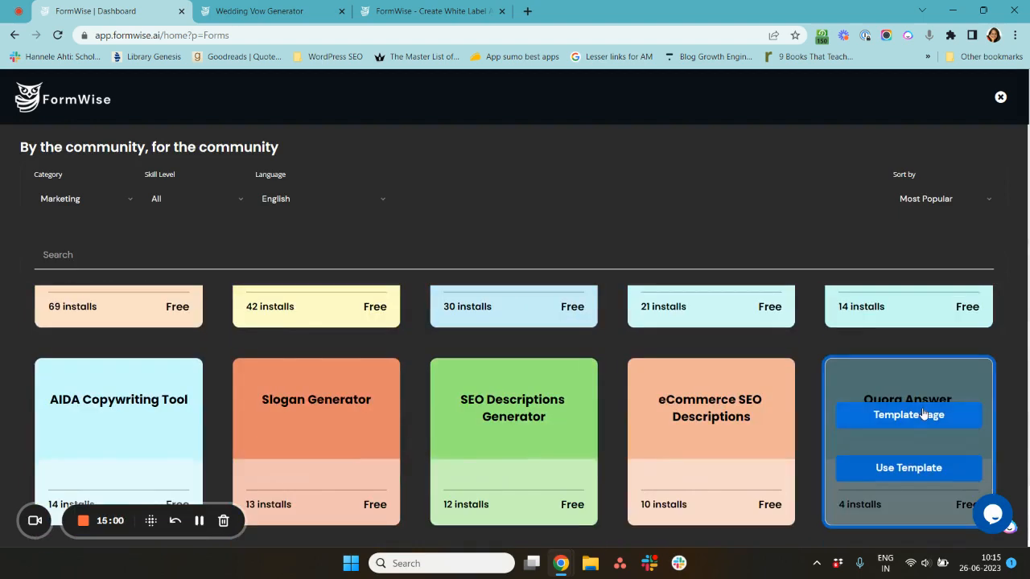
{"action": "scroll", "coordinate": [922, 413], "scroll_direction": "down", "scroll_amount": 2}
{"action": "scroll", "coordinate": [906, 313], "scroll_direction": "up", "scroll_amount": 3}
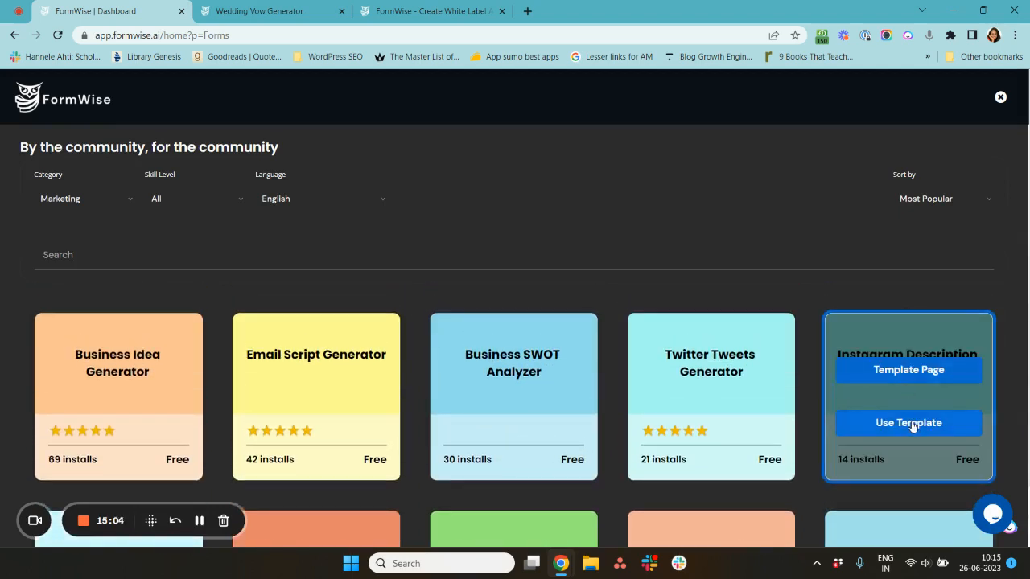
{"action": "left_click", "coordinate": [908, 424]}
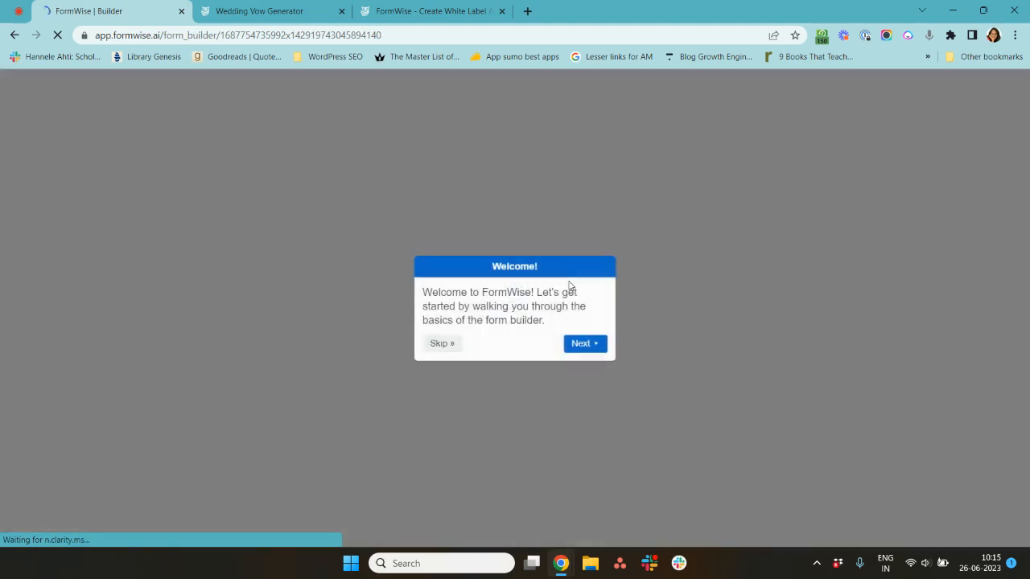
{"action": "left_click", "coordinate": [430, 344]}
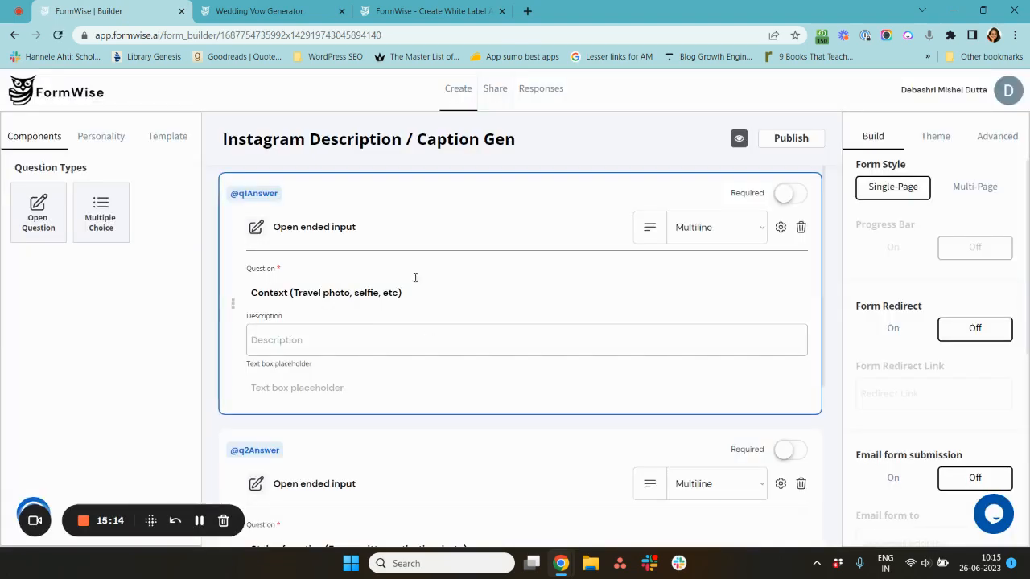
{"action": "left_click", "coordinate": [70, 106]}
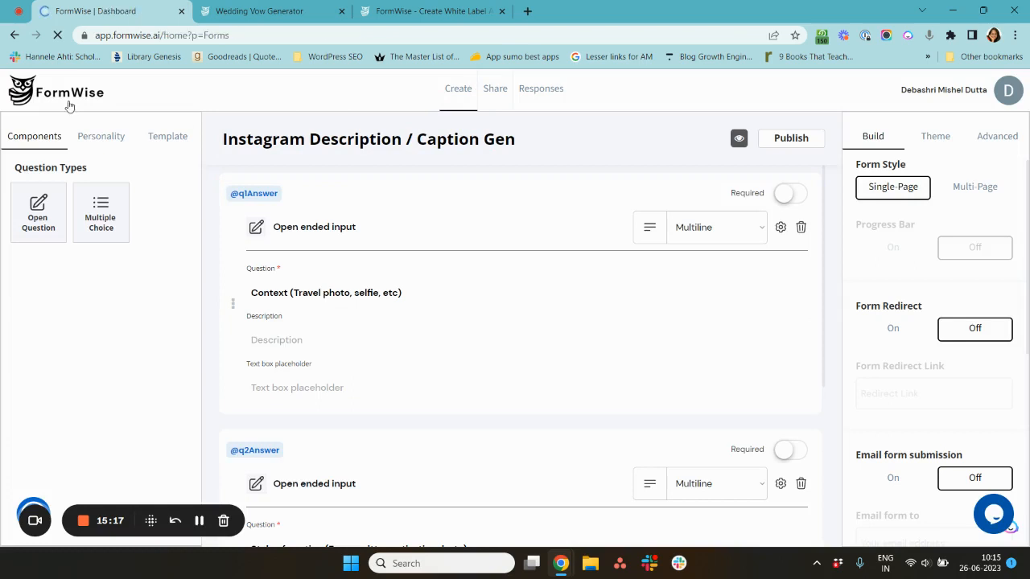